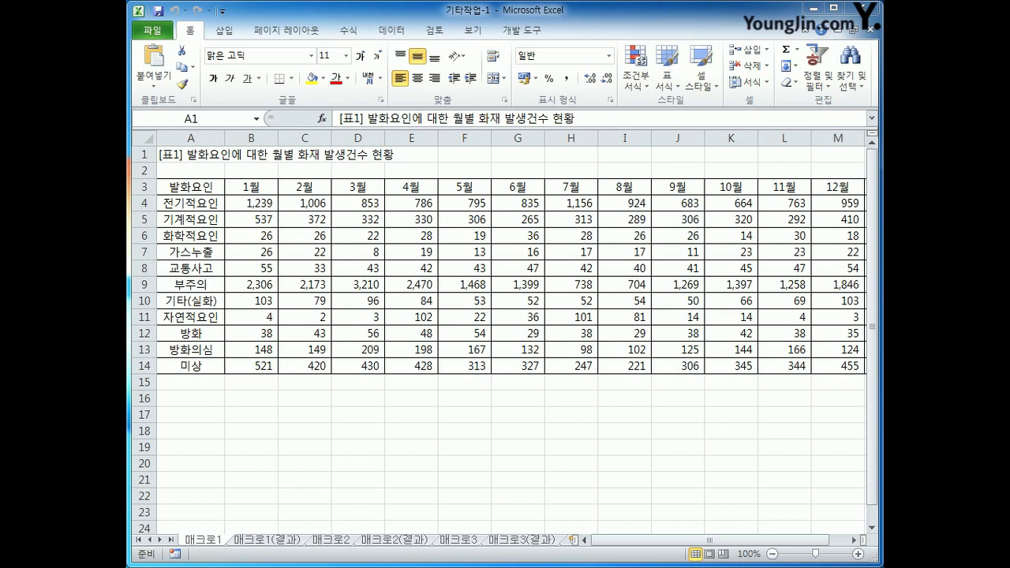
On the 매크로1(결과) sheet, clear the averages in N4:N14
left_click(221, 541)
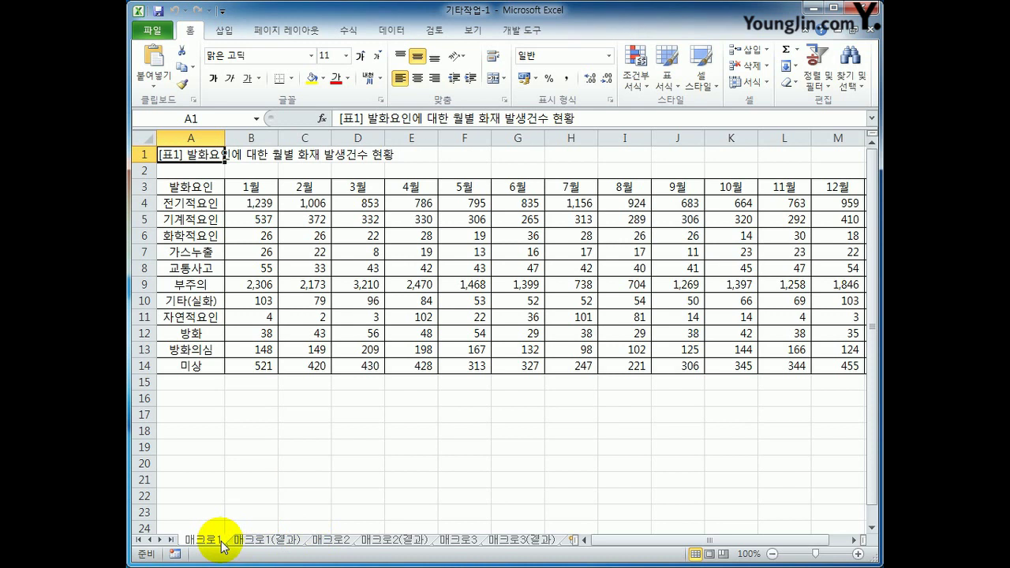
left_click(260, 540)
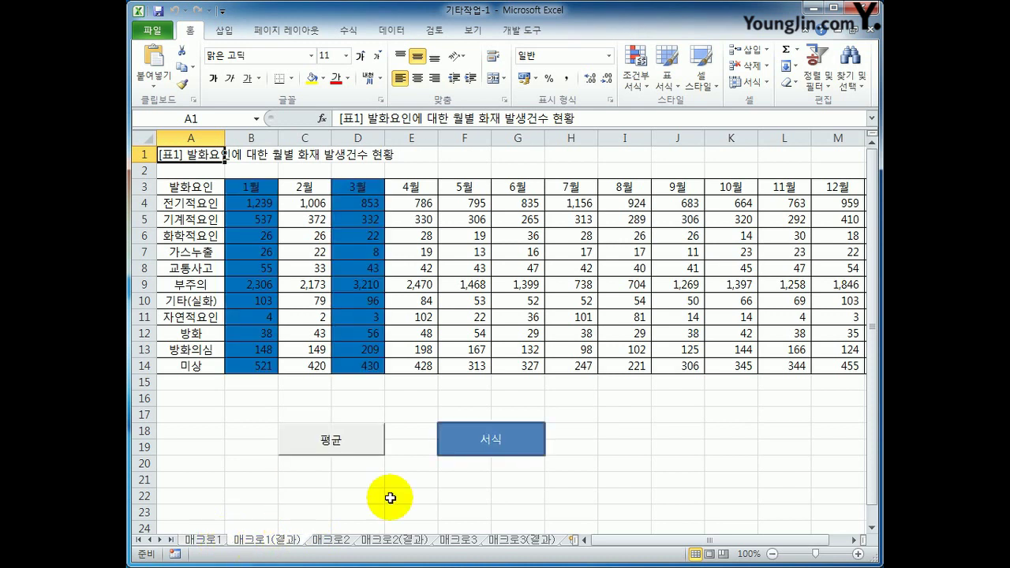
left_click(605, 478)
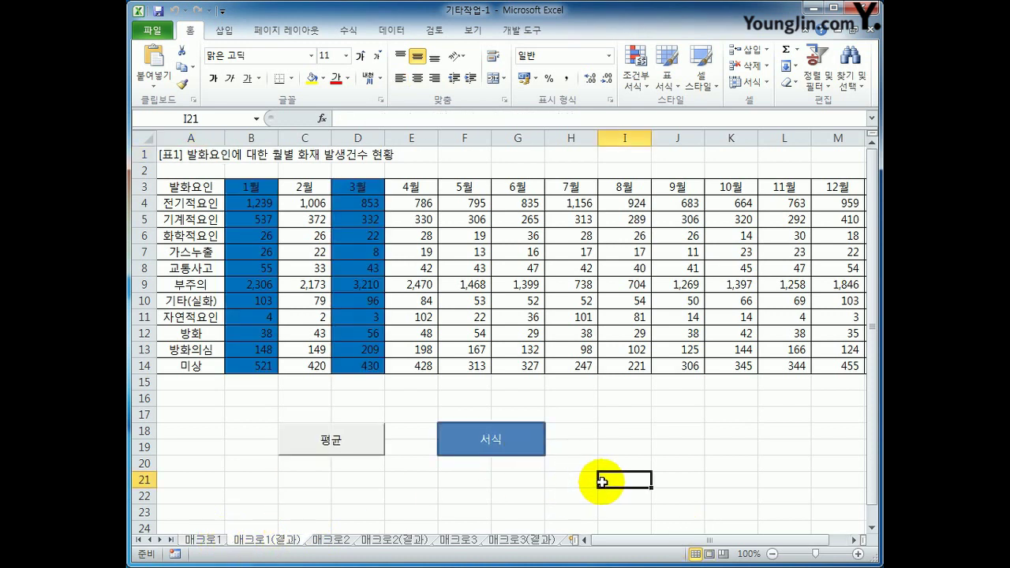
left_click_drag(672, 543, 726, 552)
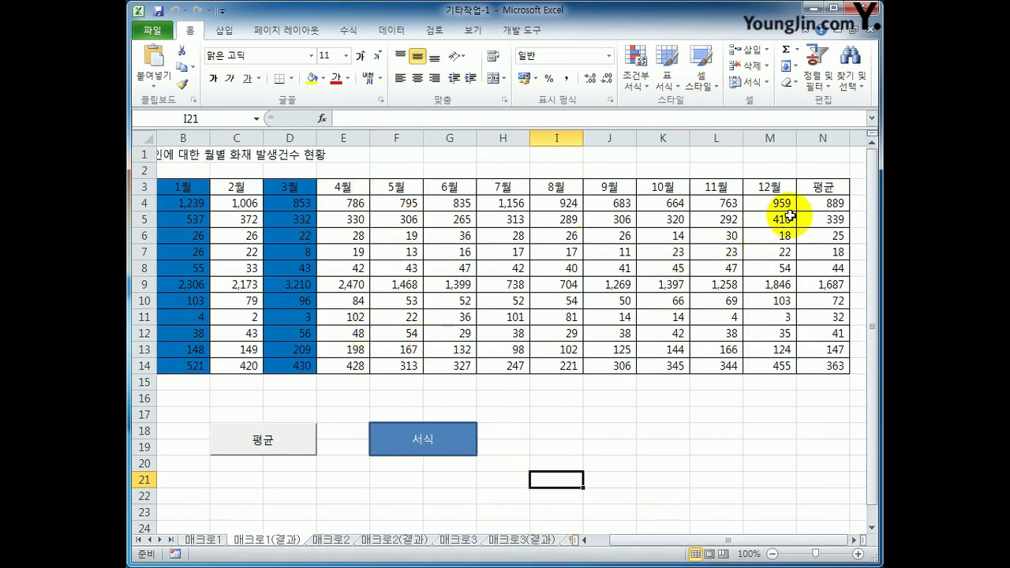
left_click_drag(828, 202, 819, 368)
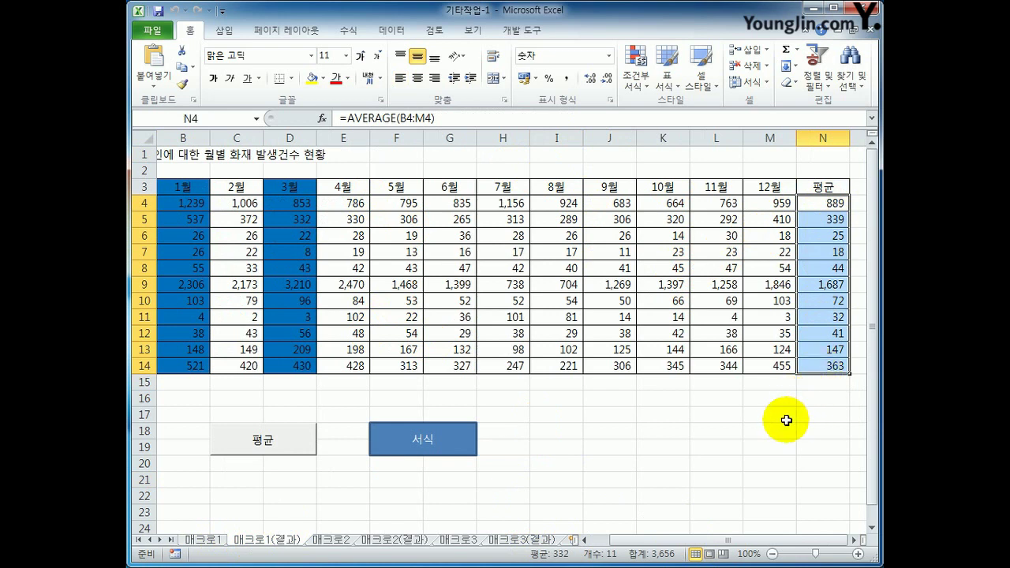
key("Delete")
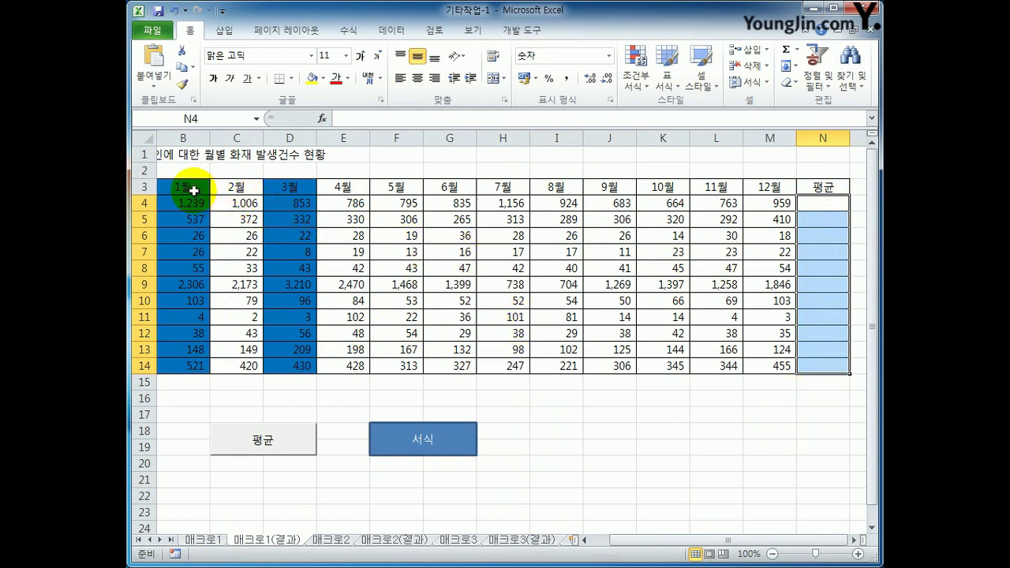
Remove the fill colour from the January to March columns, B3:D14
left_click_drag(194, 190, 289, 368)
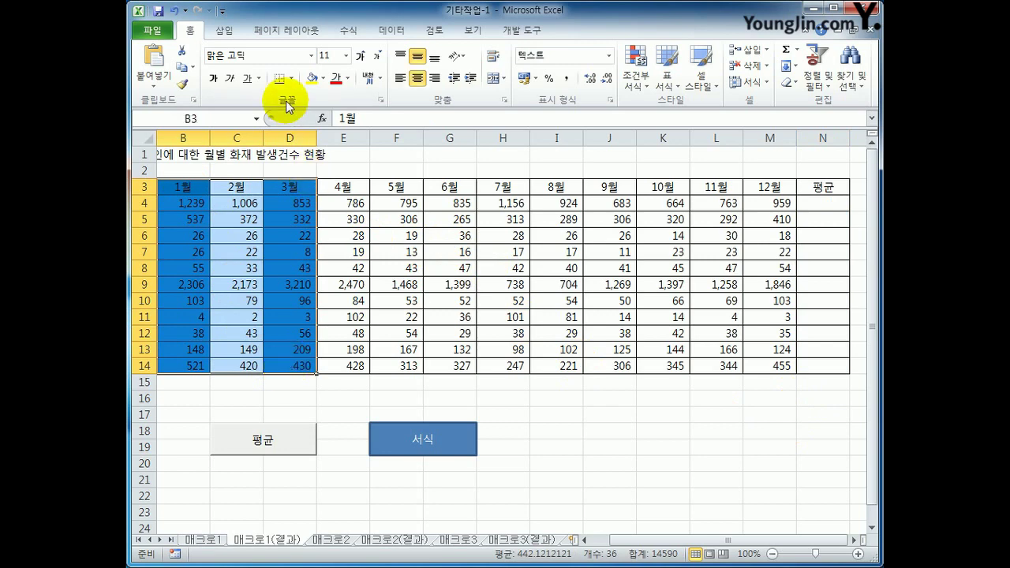
left_click(322, 81)
left_click(341, 202)
left_click(613, 493)
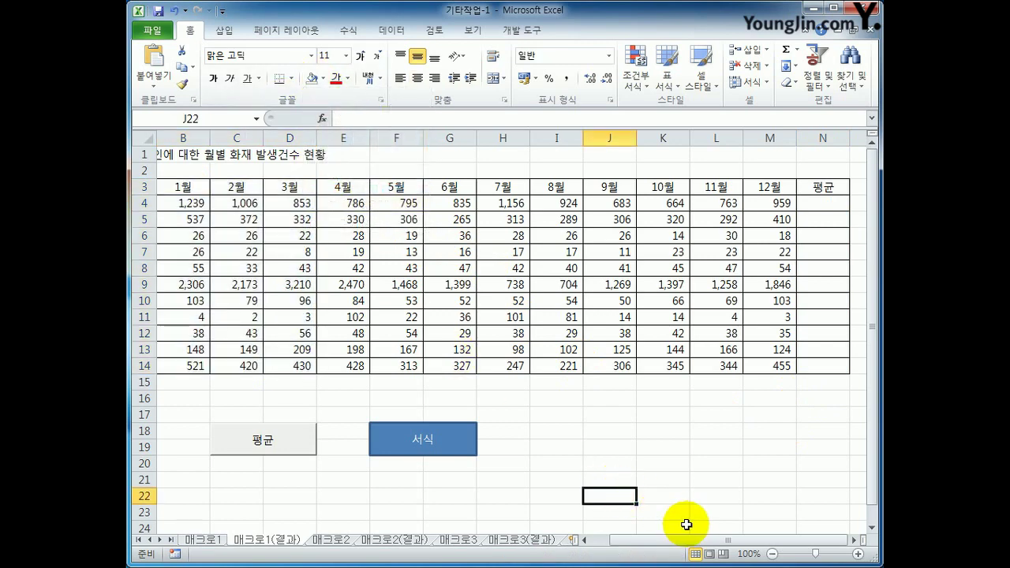
Run the macros assigned to the 평균 and 서식 objects below the table to test them
left_click_drag(673, 543, 620, 543)
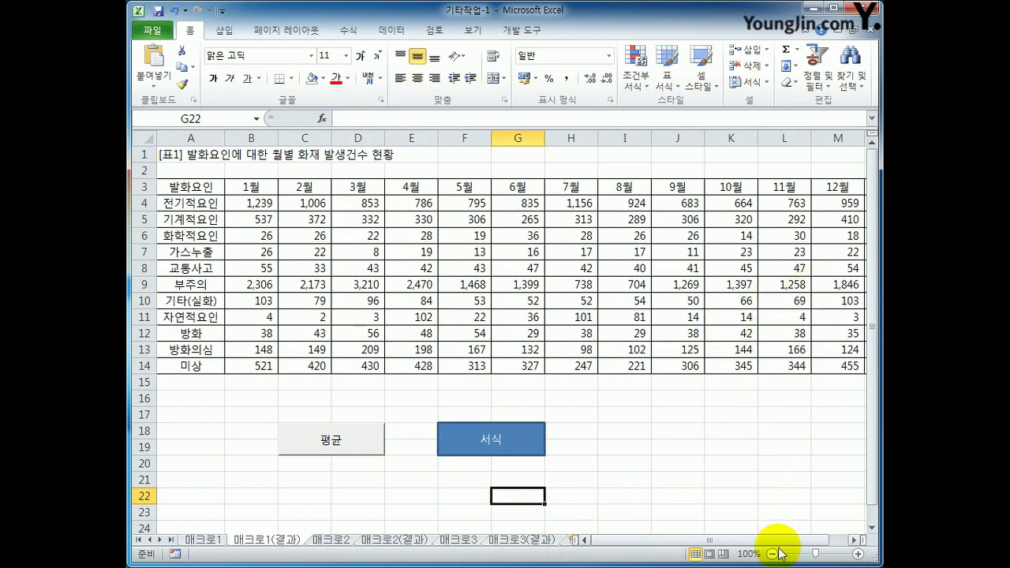
left_click_drag(777, 543, 797, 543)
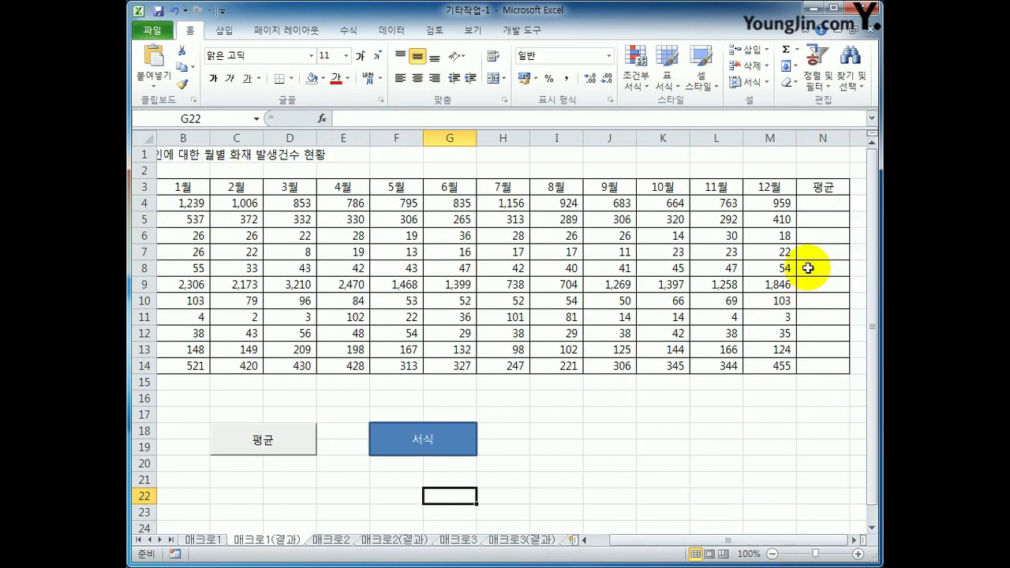
left_click(286, 447)
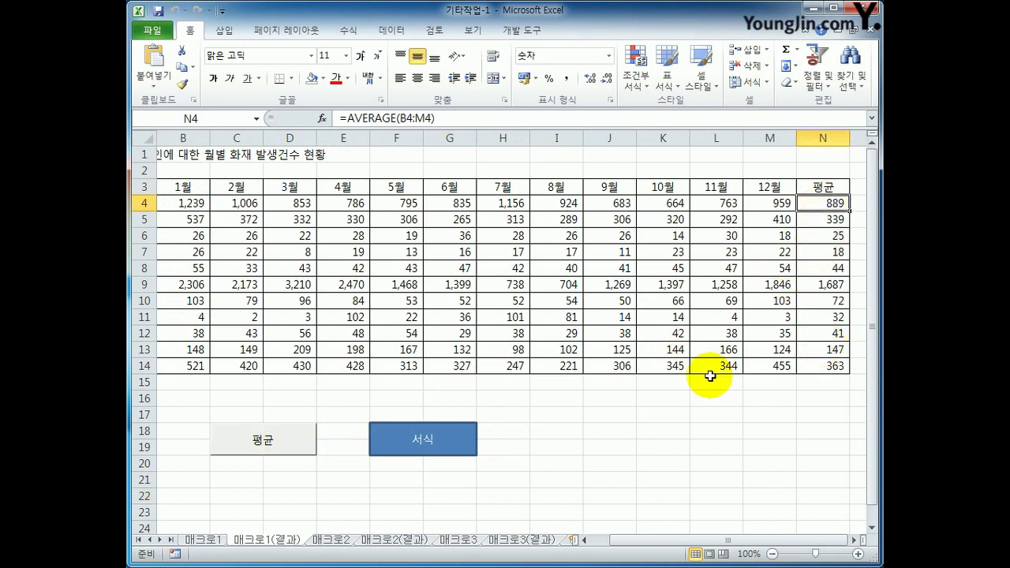
left_click(440, 437)
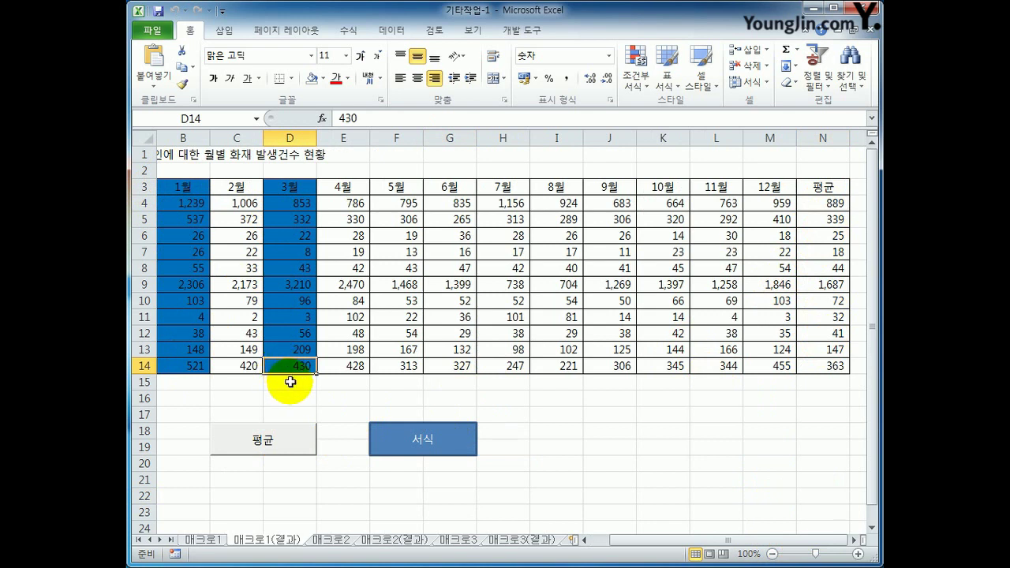
Switch to the 매크로1 sheet, select an empty cell below the table and show the developer tools
left_click(203, 539)
left_click(399, 512)
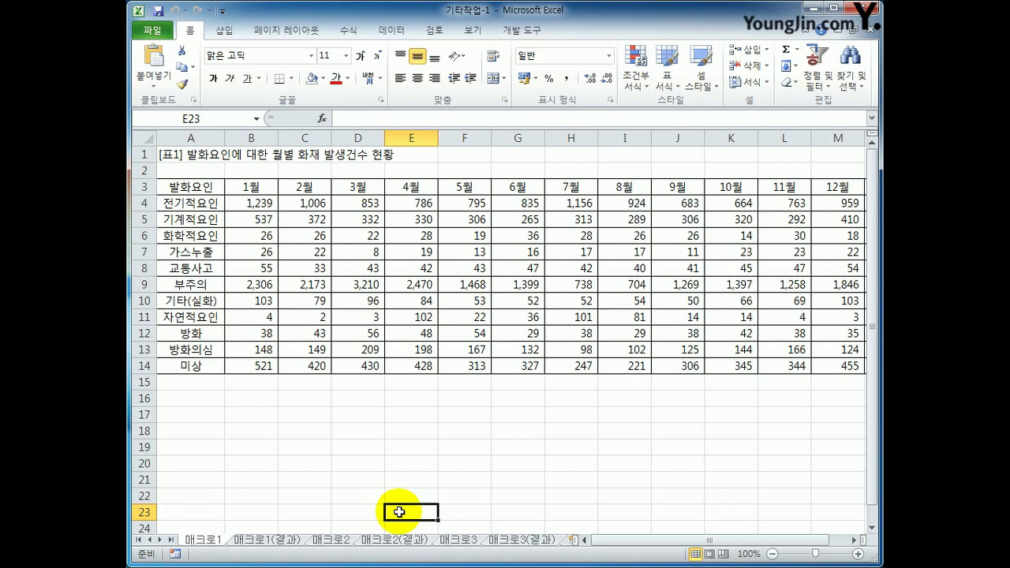
left_click(518, 31)
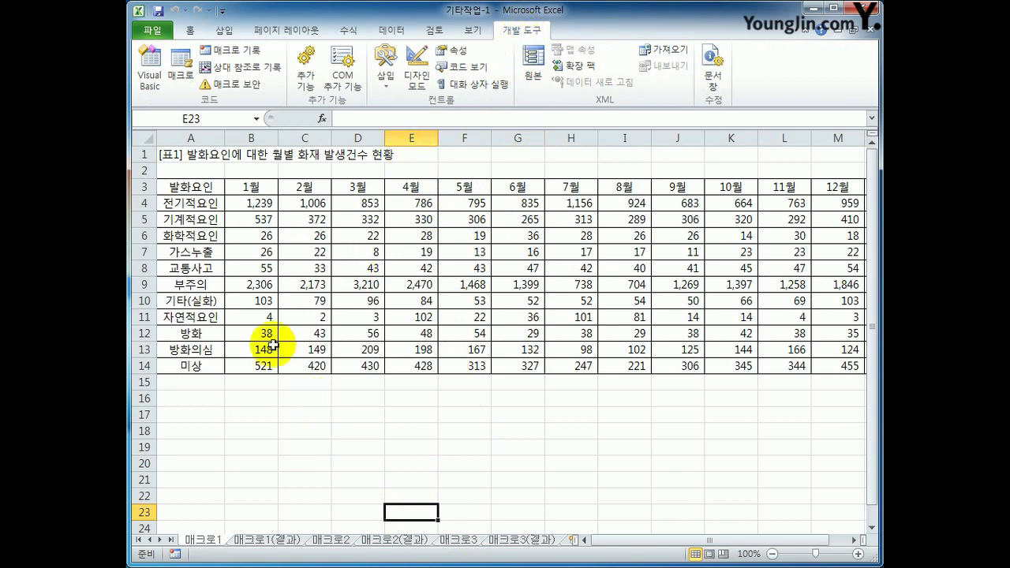
Make sure 개발 도구 is enabled among the main ribbon tabs in the Excel options
left_click(164, 35)
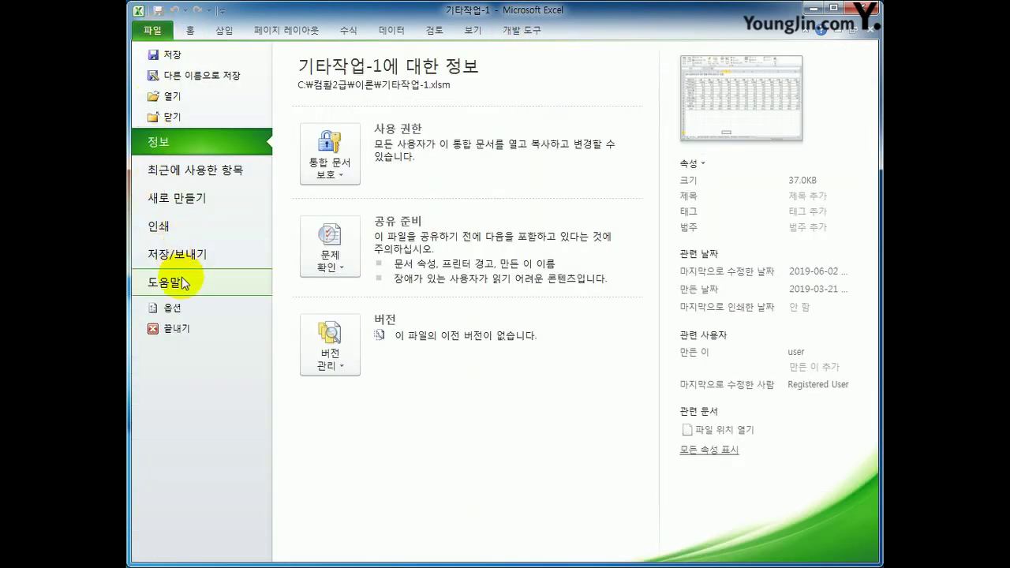
left_click(185, 308)
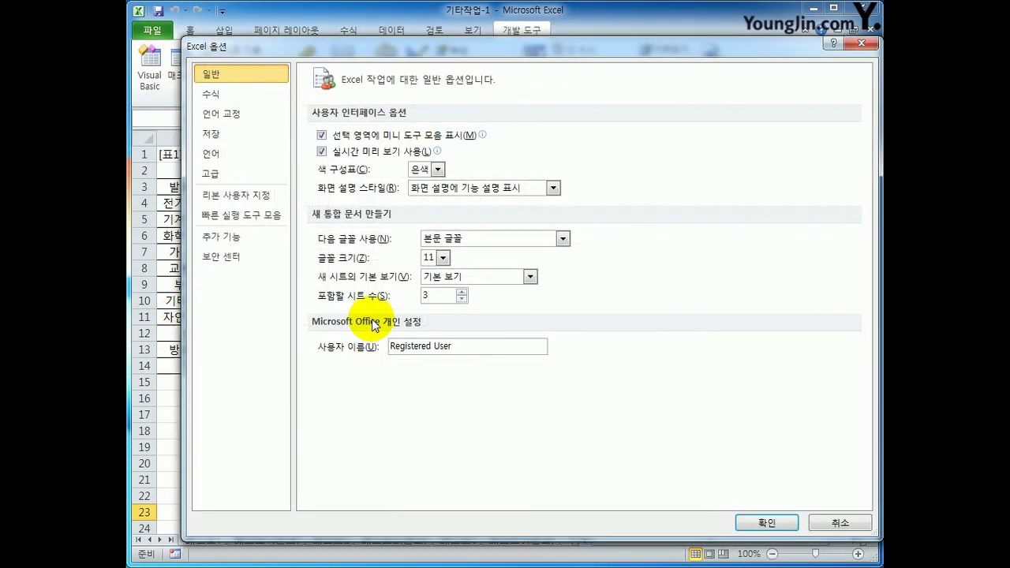
left_click(271, 199)
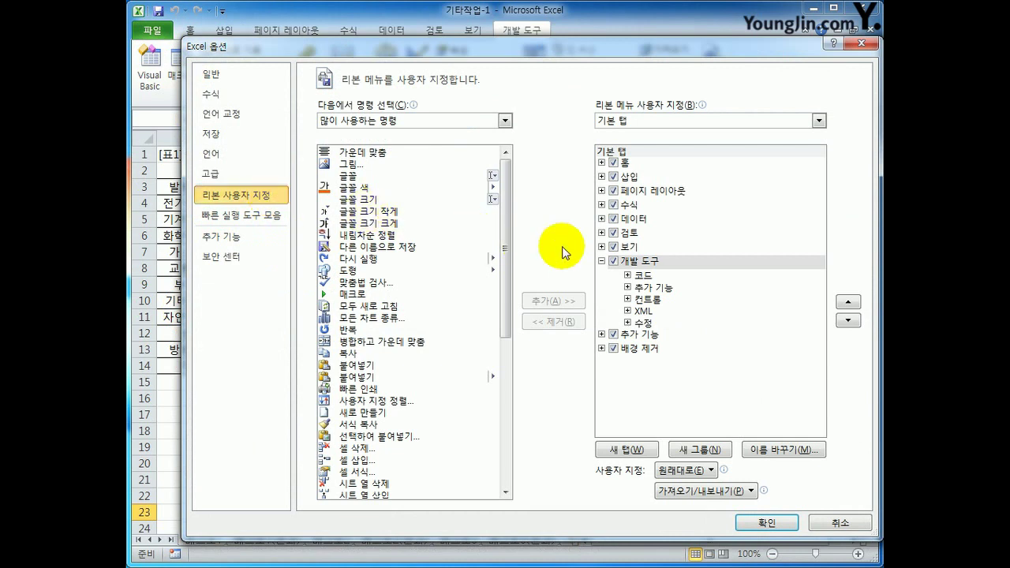
left_click(615, 267)
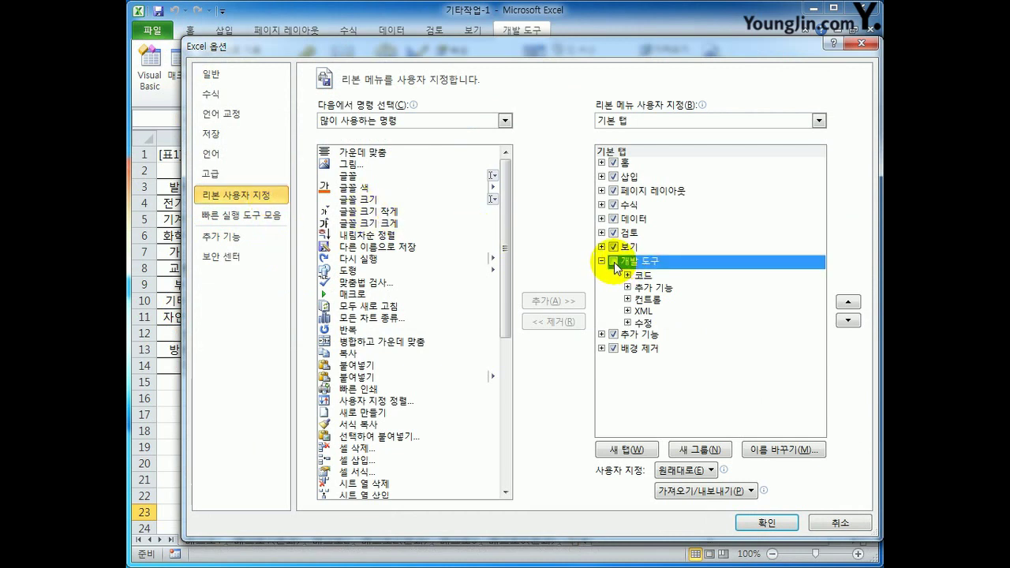
left_click(614, 261)
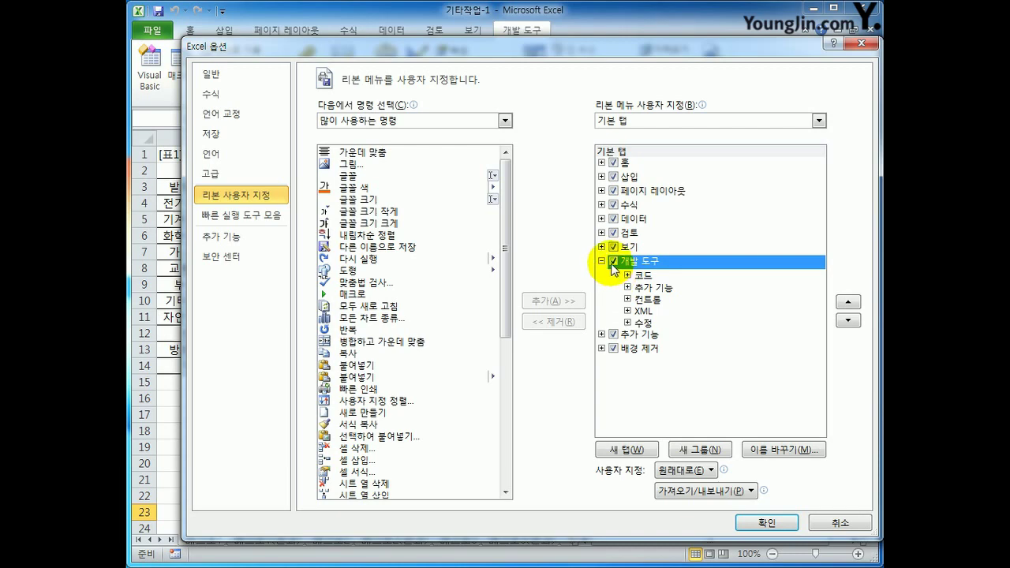
left_click(767, 522)
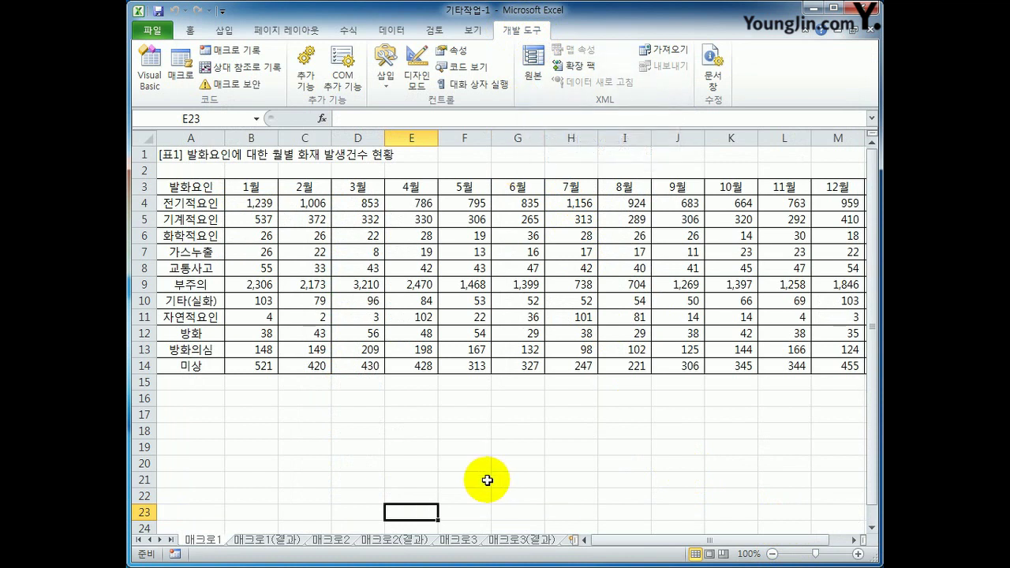
Insert a form-control button covering C18:D19, aligned to the cell edges
left_click(385, 83)
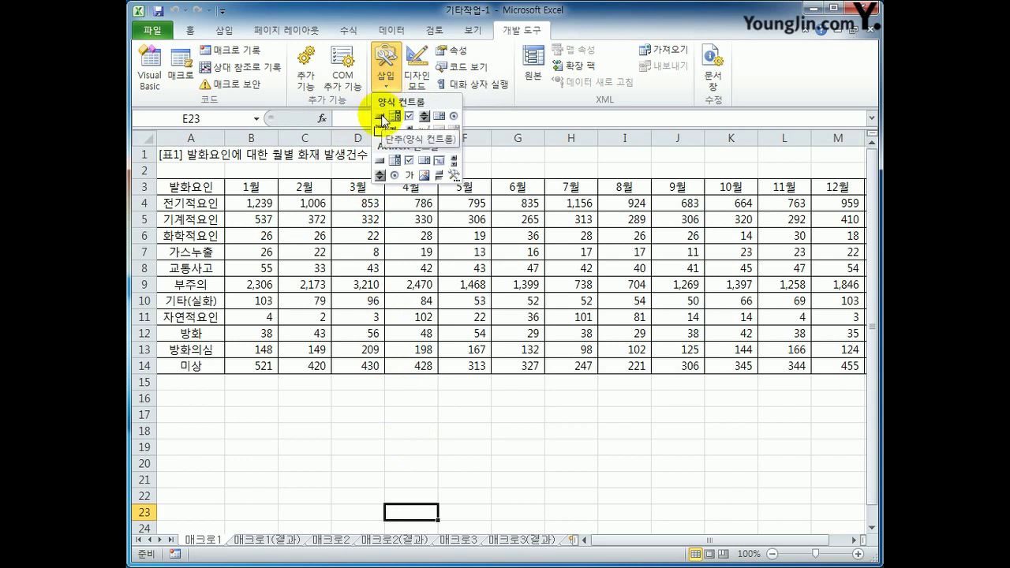
left_click(382, 119)
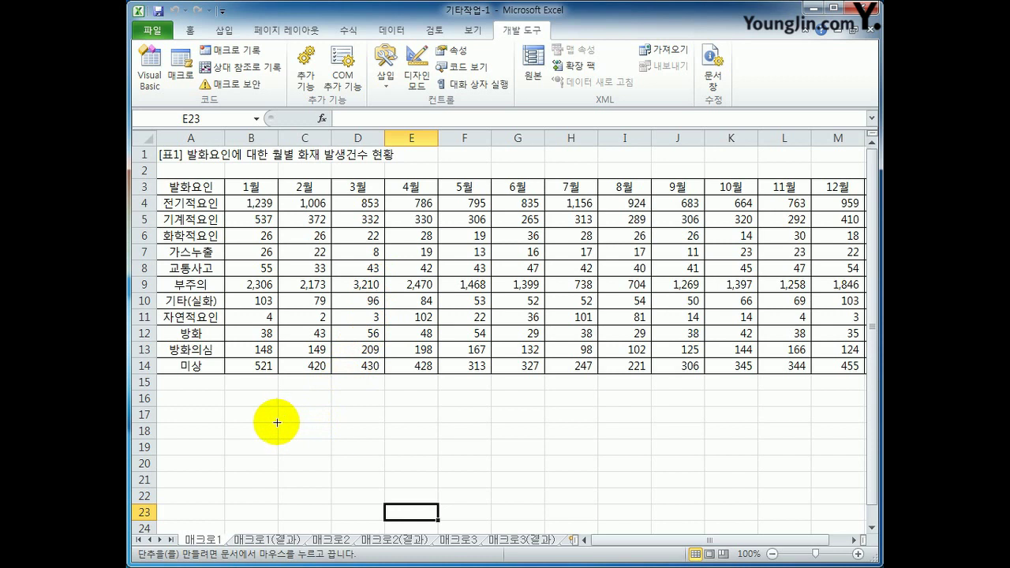
left_click_drag(277, 422, 364, 452)
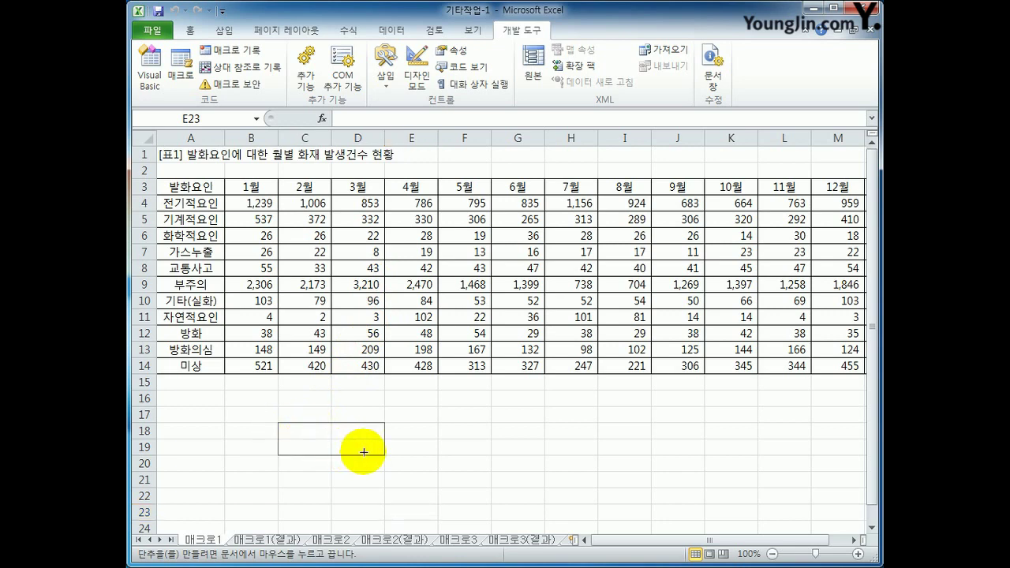
left_click_drag(364, 452, 365, 453)
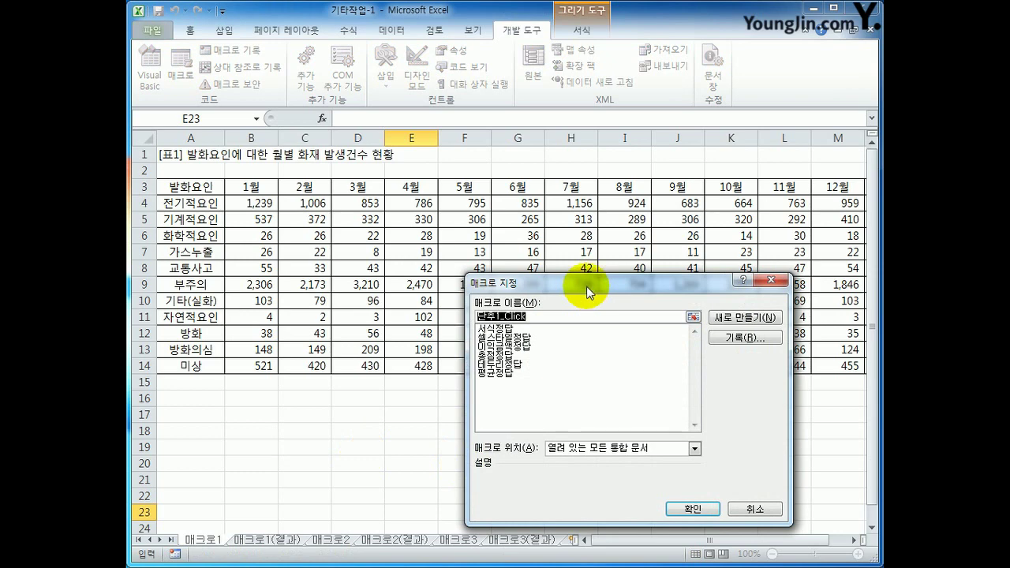
Name the button's macro 평균 and start recording it in the current workbook
left_click_drag(586, 287, 529, 187)
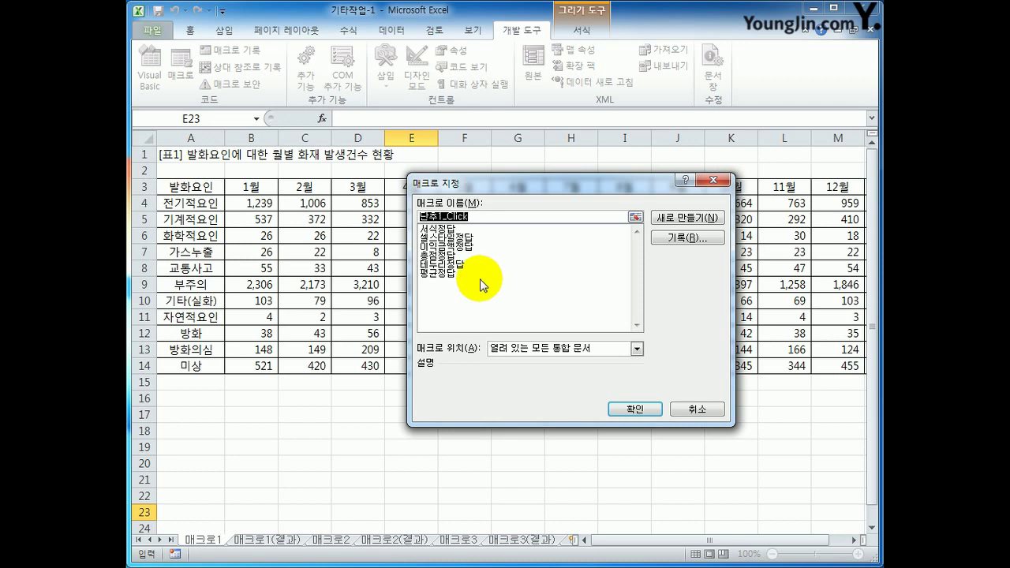
type("평균")
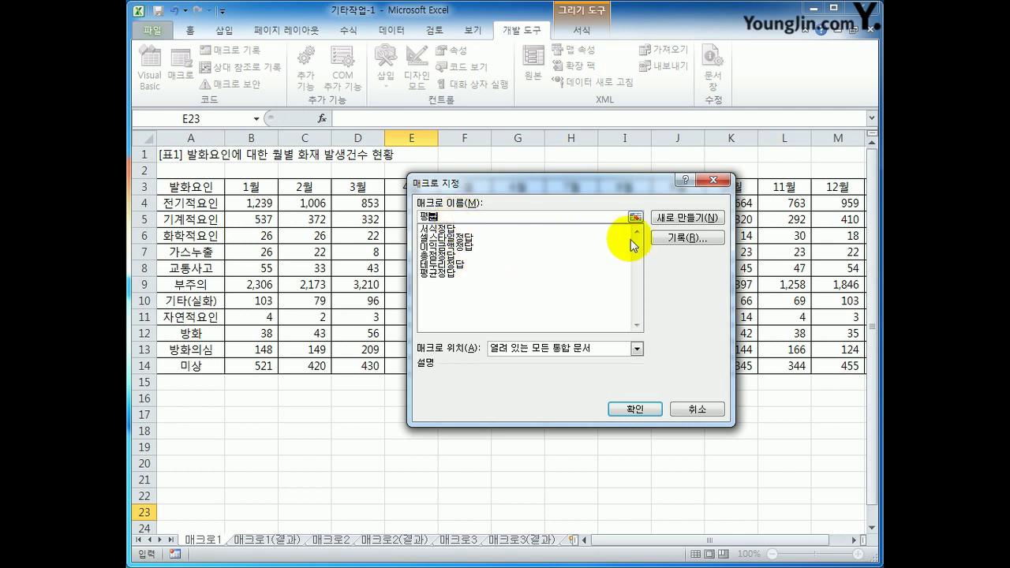
left_click(668, 243)
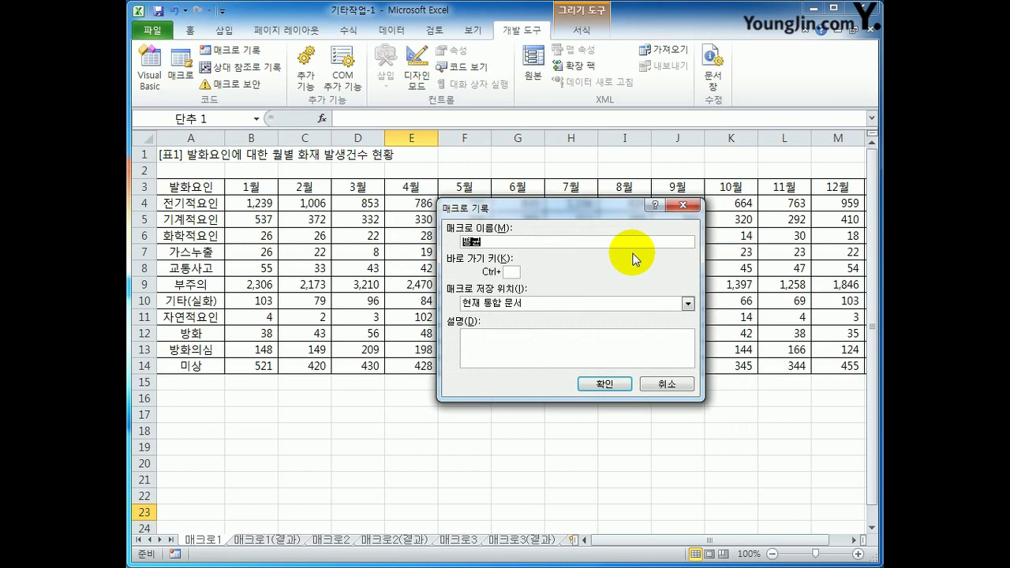
left_click(605, 385)
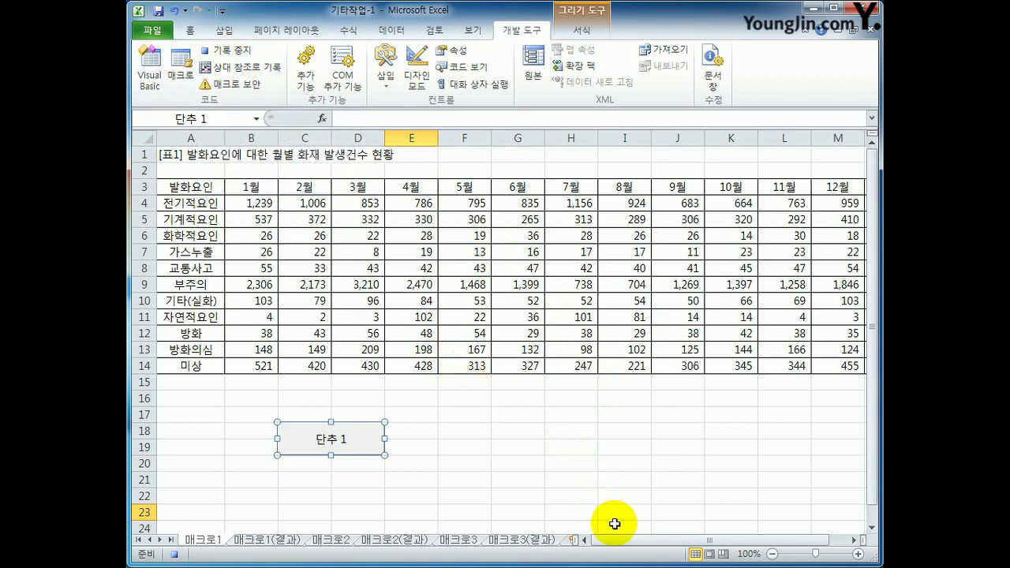
Enter =AVERAGE(B4:M4) in cell N4 of the 평균 column
left_click_drag(617, 544, 658, 542)
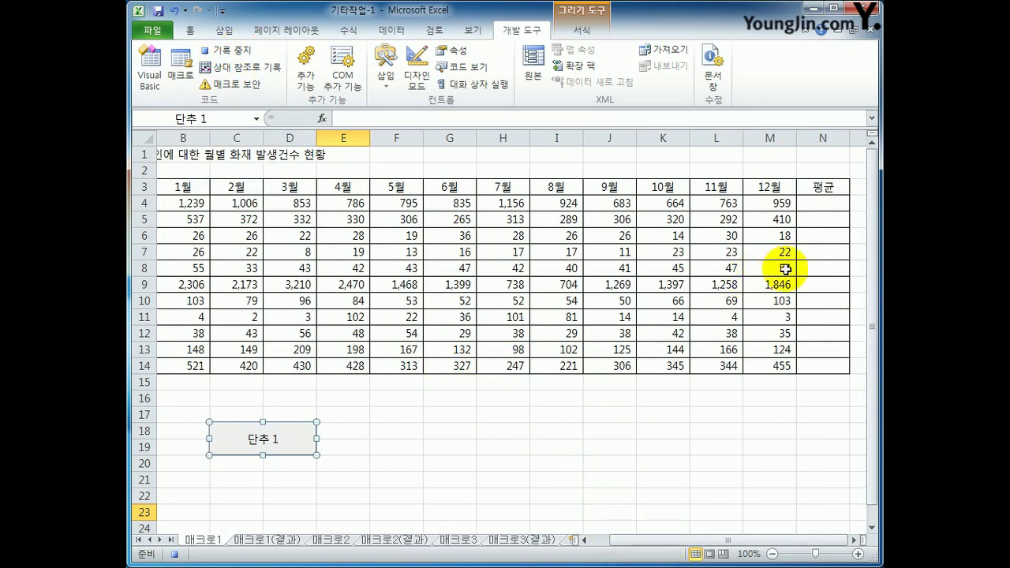
left_click(807, 206)
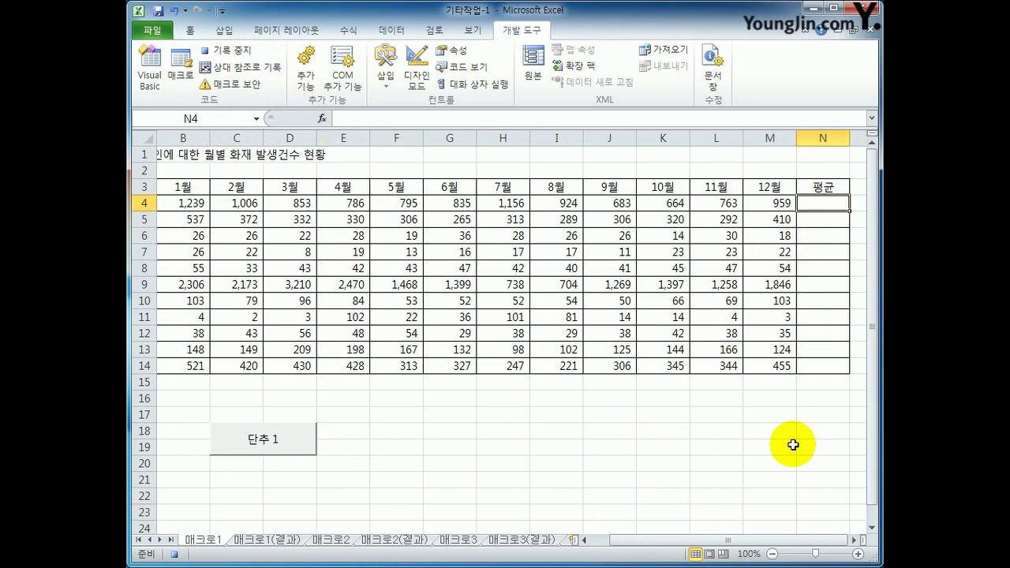
type("=")
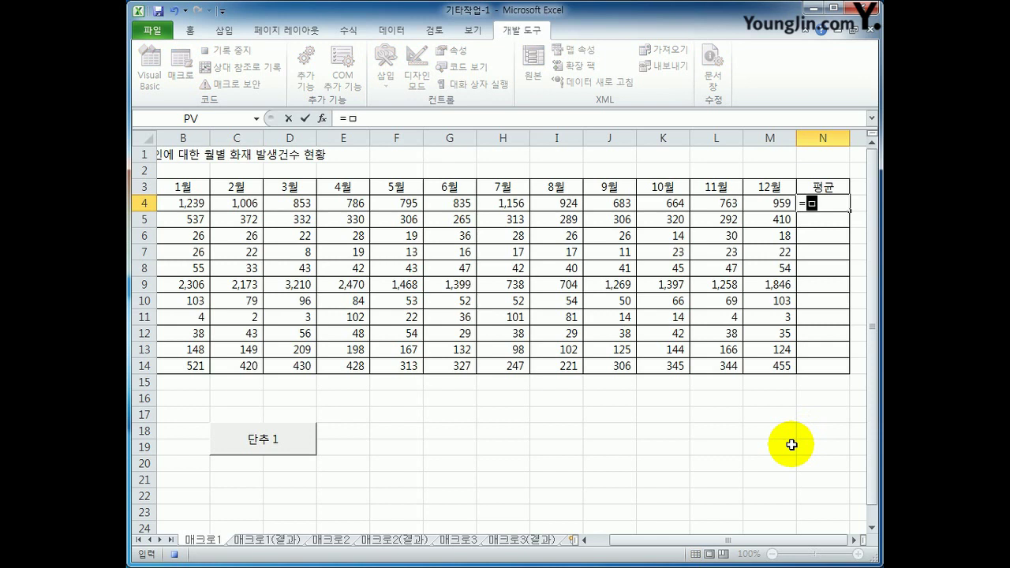
type("av")
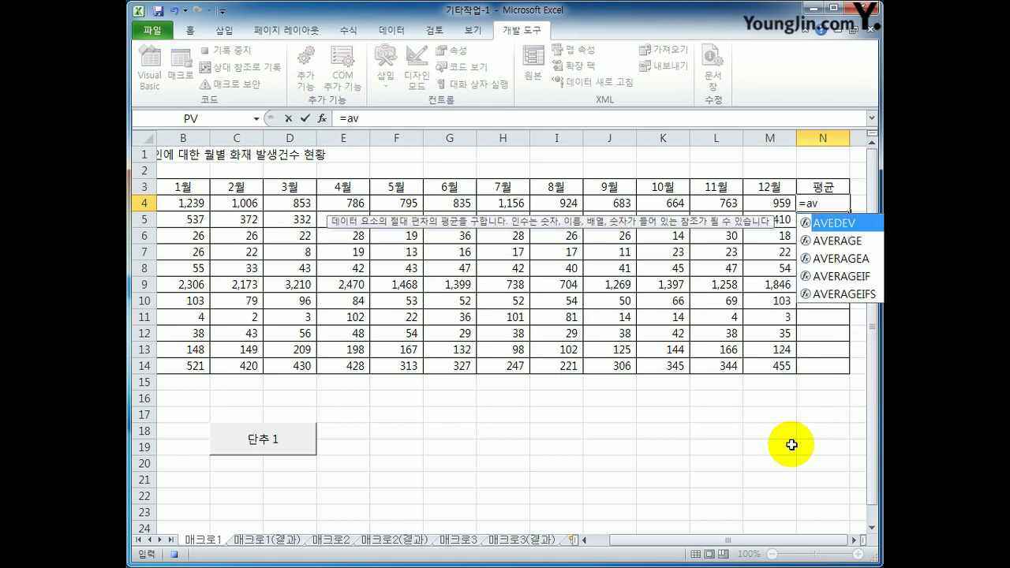
type("erage")
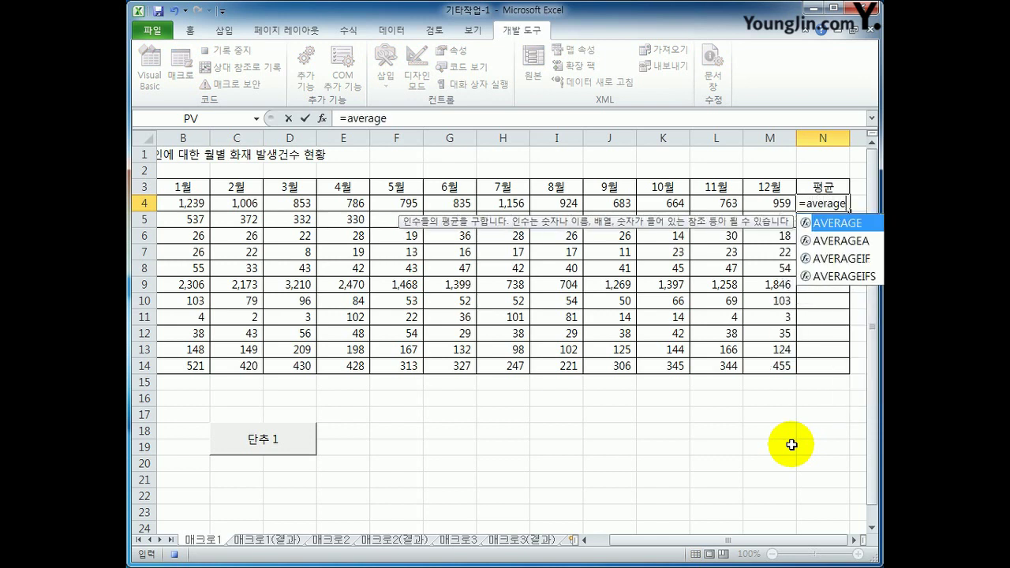
key("Tab")
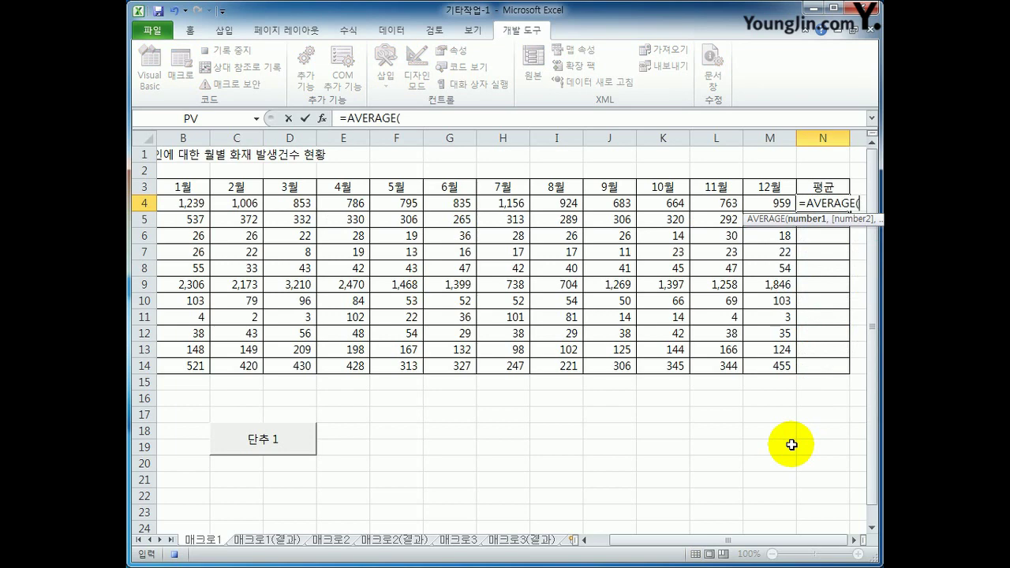
left_click_drag(708, 544, 676, 545)
left_click_drag(250, 203, 818, 208)
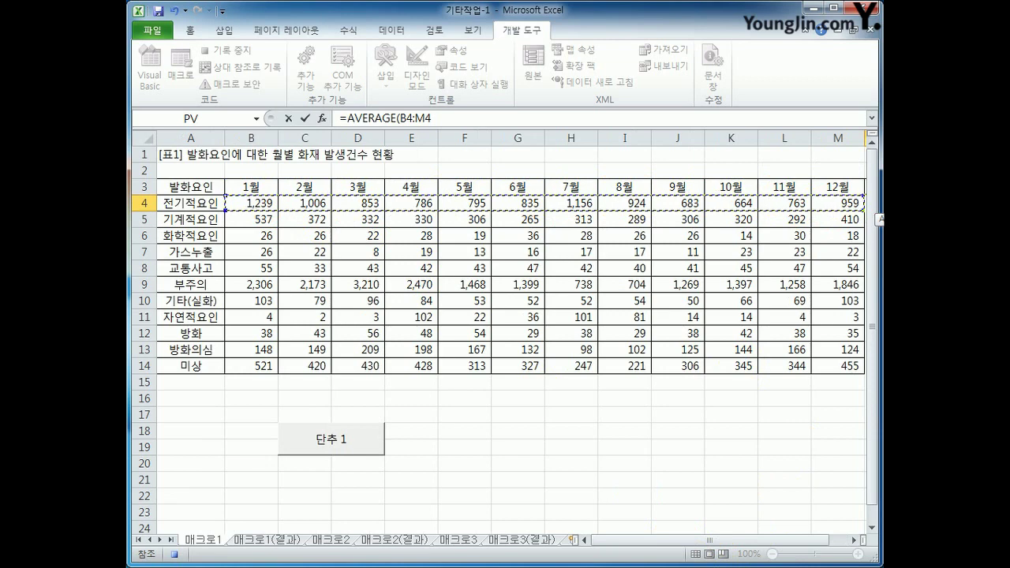
type(")")
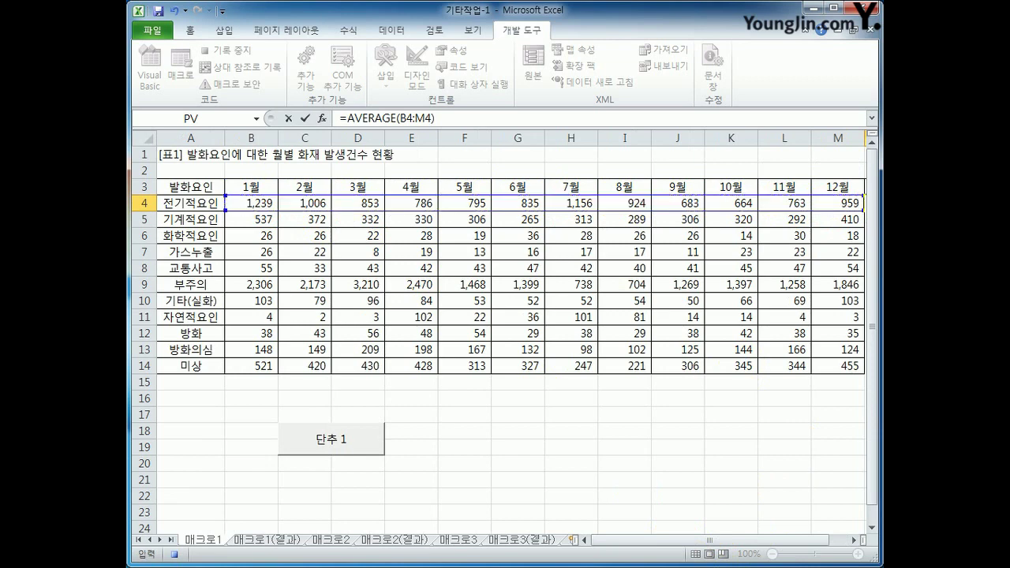
key("Return")
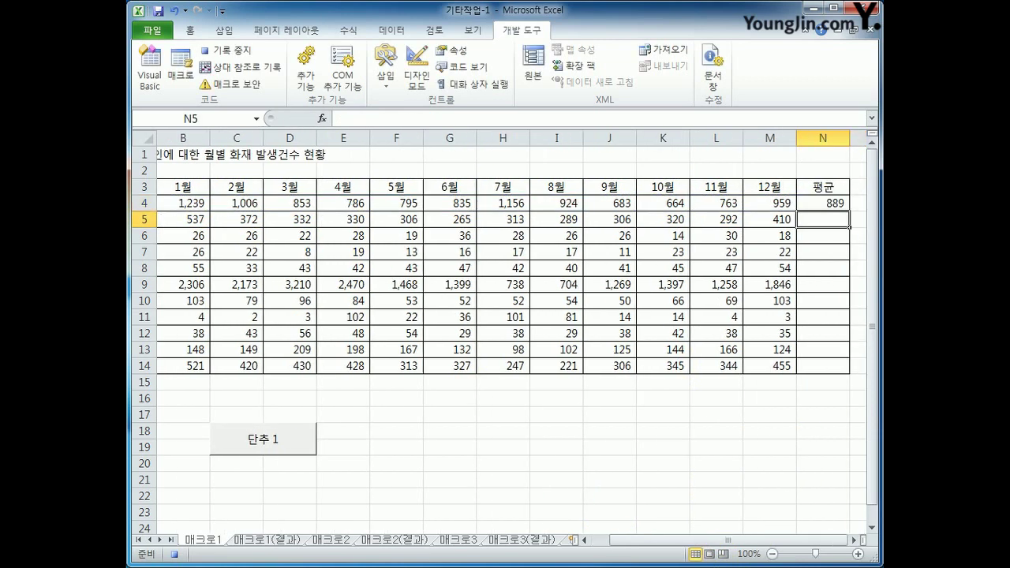
Fill the N4 average formula down to N14, select N14 and stop recording the macro
left_click(830, 201)
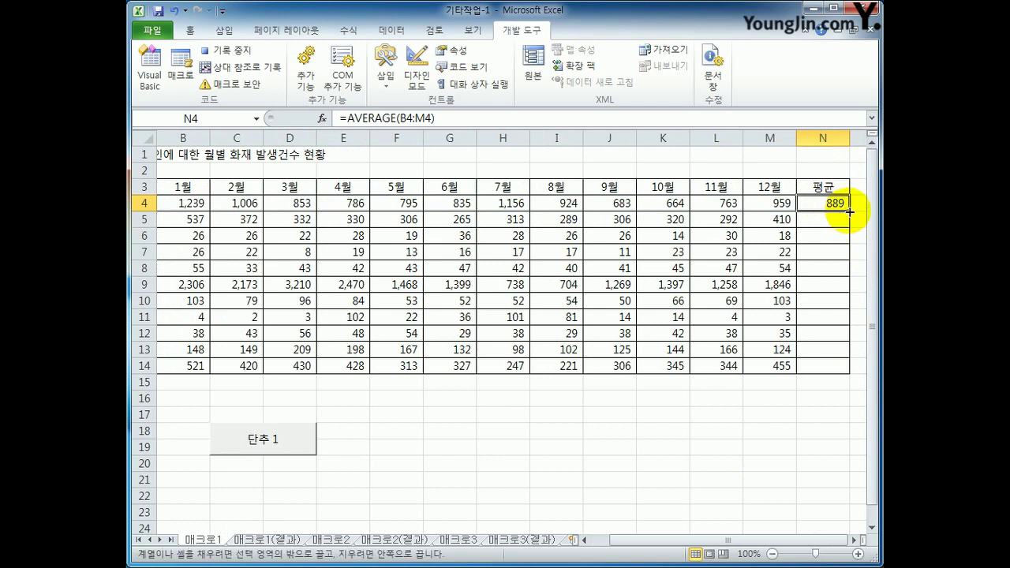
left_click_drag(847, 212, 832, 366)
left_click(832, 366)
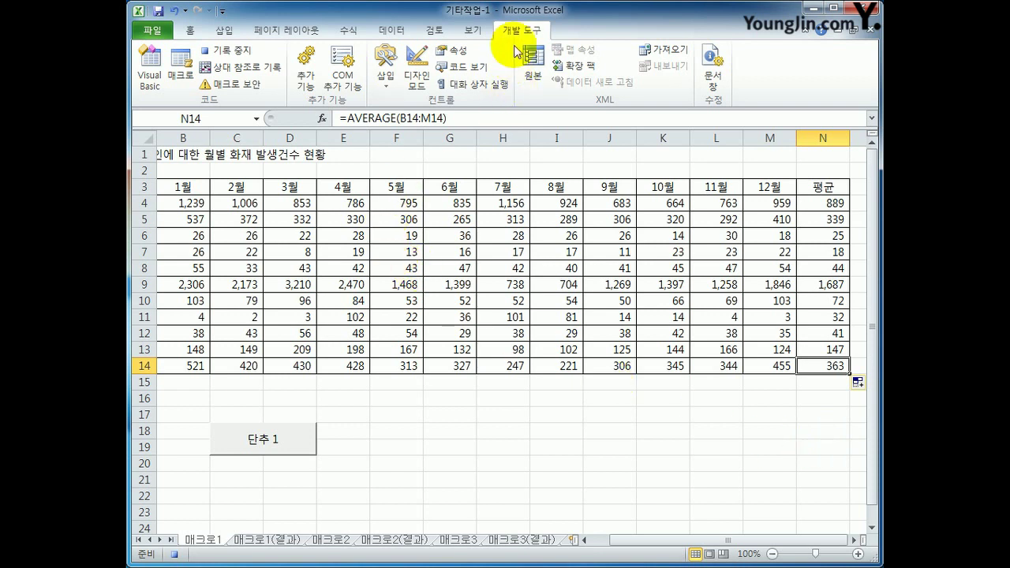
left_click(239, 53)
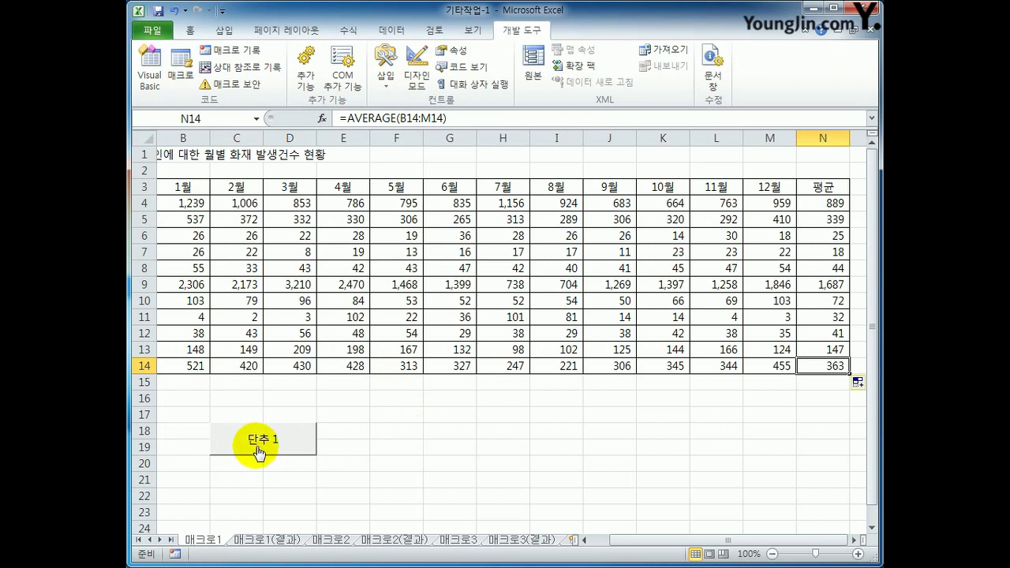
Clear the averages in N4:N14 and test the 평균 macro by running it from the form-control button
left_click_drag(834, 203, 833, 364)
key("Delete")
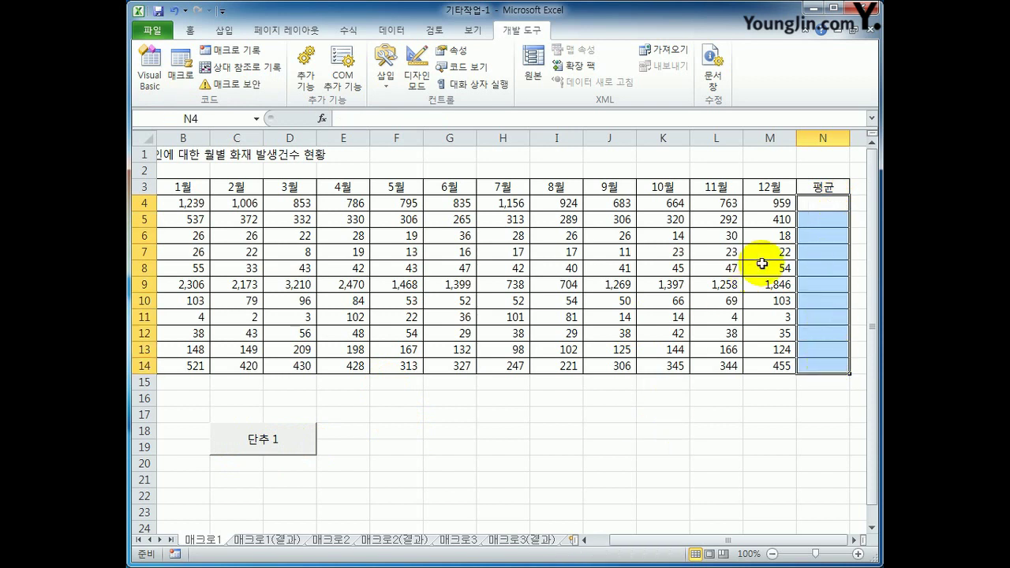
left_click(778, 417)
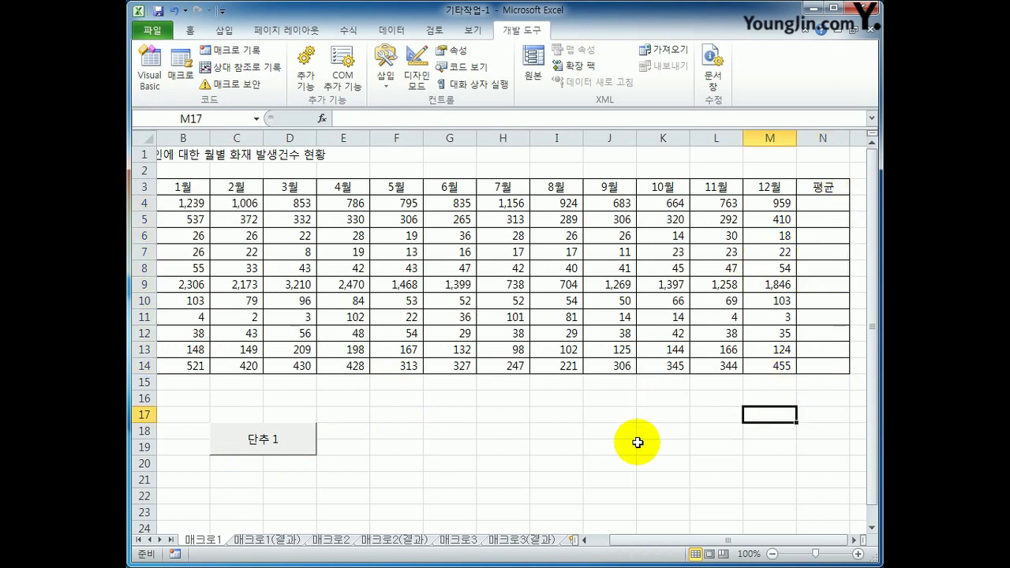
left_click(297, 449)
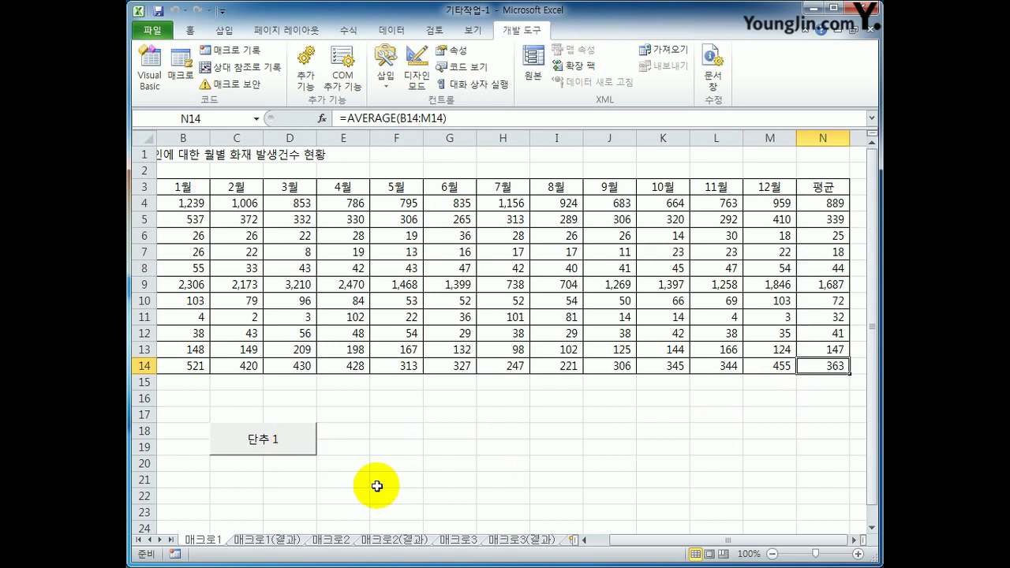
Change the caption of the form-control button at C18:D19 to 평균 and deselect it
left_click(272, 446, "ctrl")
right_click(268, 445)
right_click(281, 432)
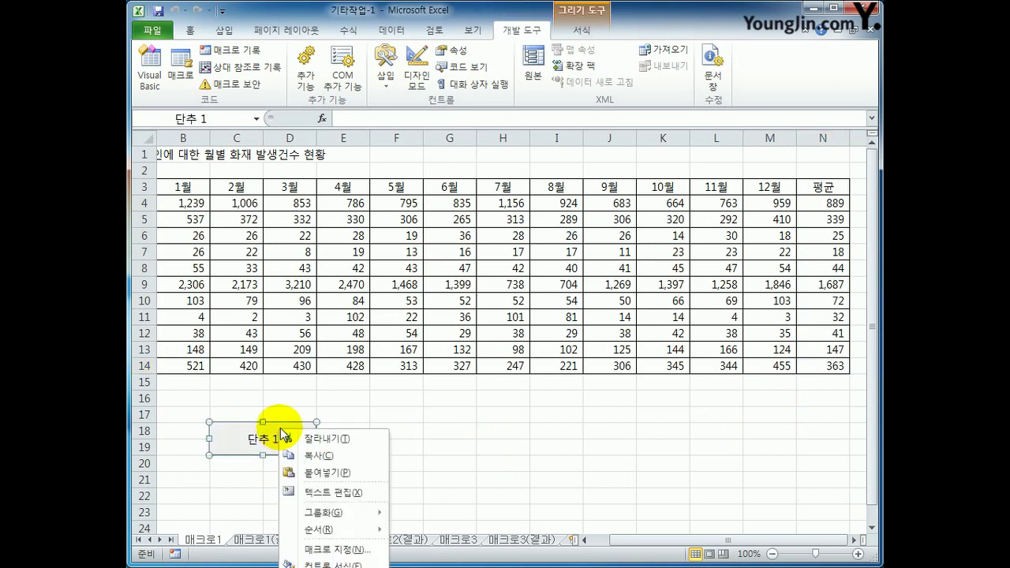
left_click(344, 497)
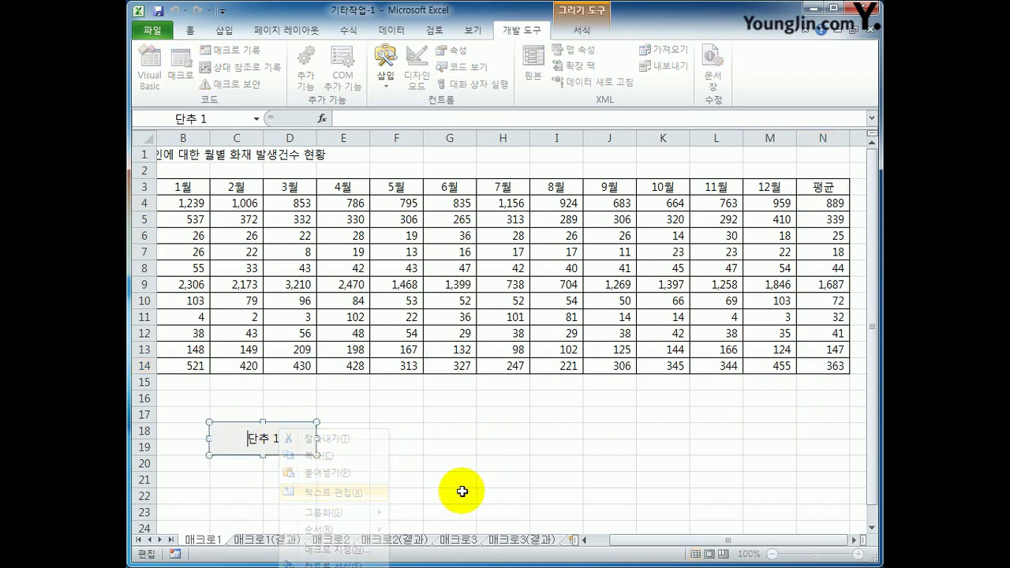
key("ctrl+a")
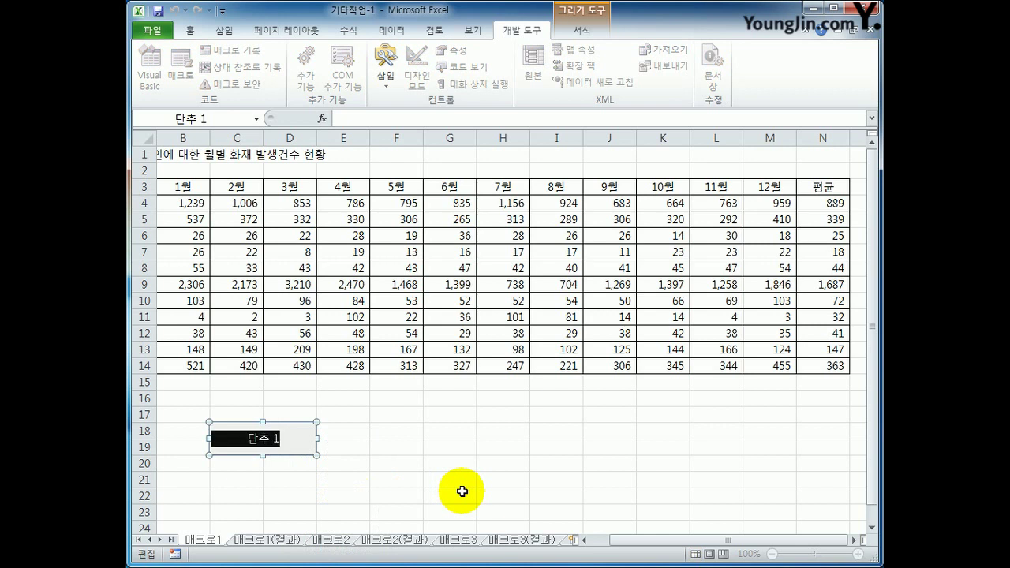
type("vudr")
key("BackSpace")
key("BackSpace")
key("BackSpace")
key("BackSpace")
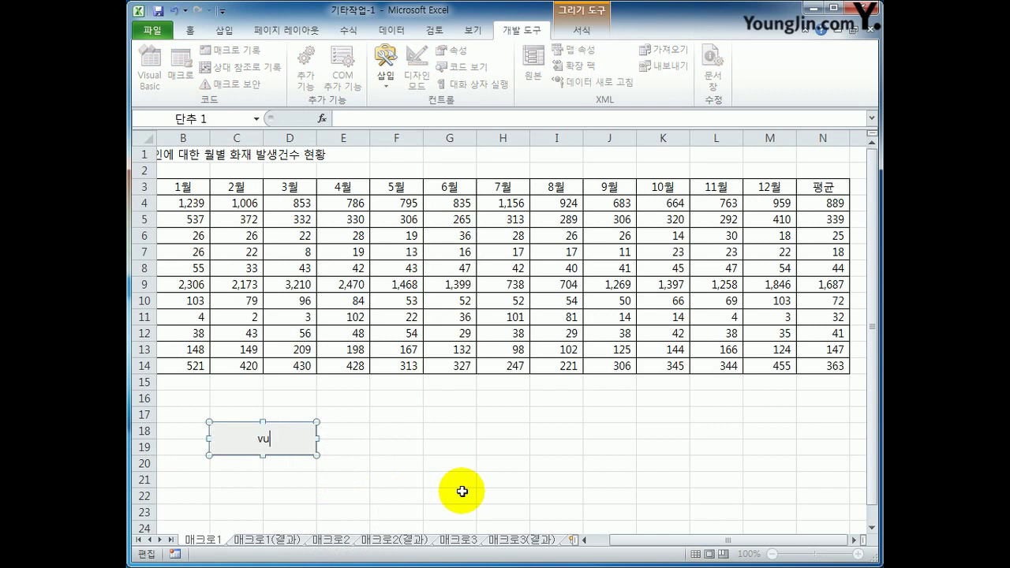
type("평균")
left_click(461, 492)
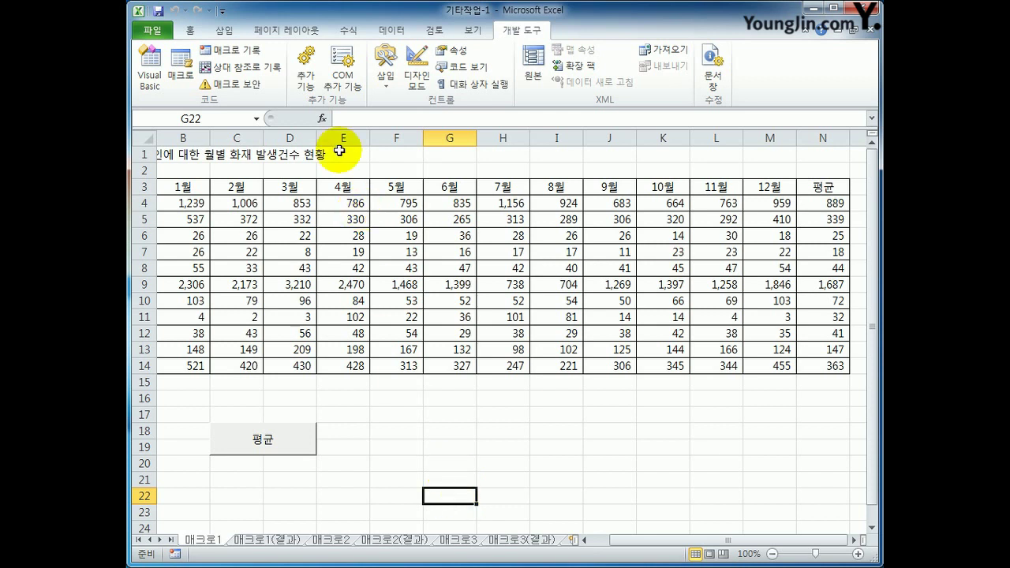
Draw a rectangle shape covering F18:G19, aligned to the cell edges
left_click(228, 33)
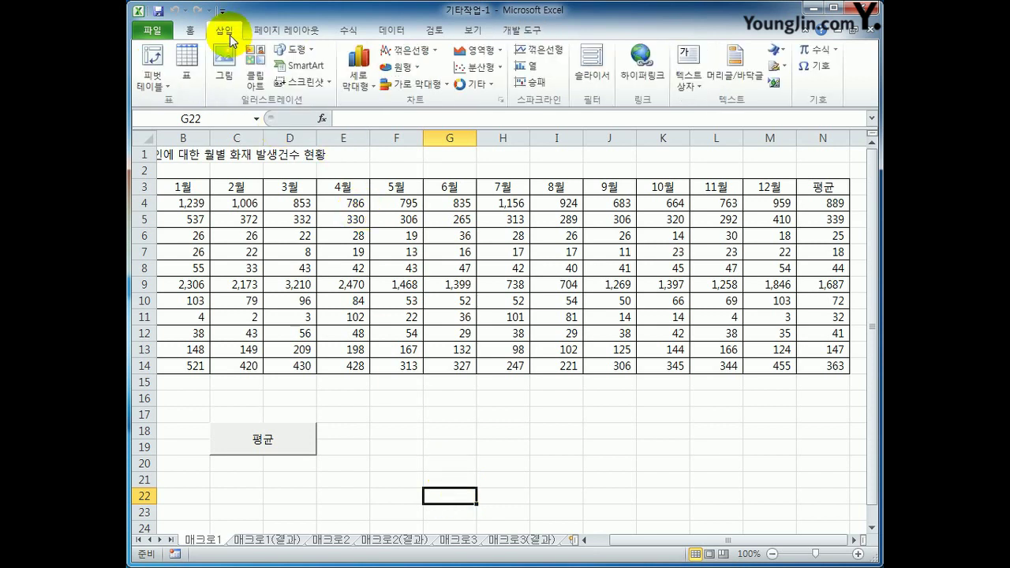
left_click(312, 54)
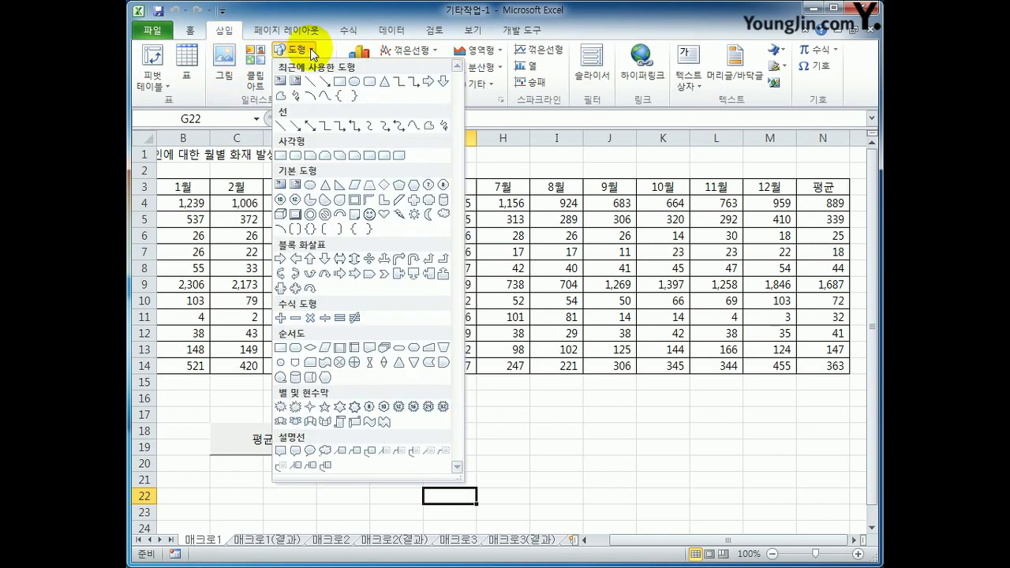
left_click(282, 157)
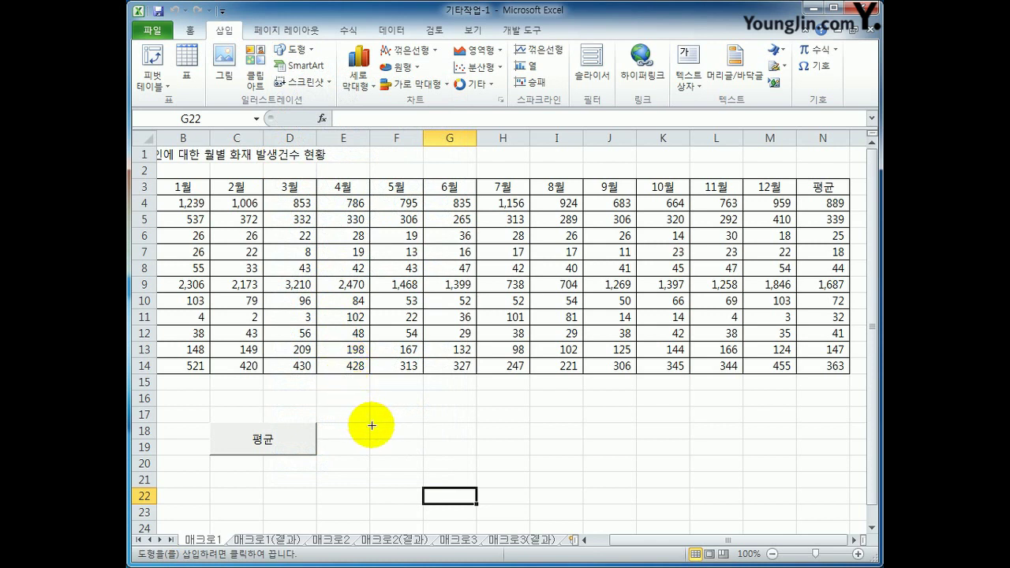
mouse_move(370, 422)
left_mouse_down()
mouse_move(415, 451)
mouse_move(469, 463)
left_mouse_up()
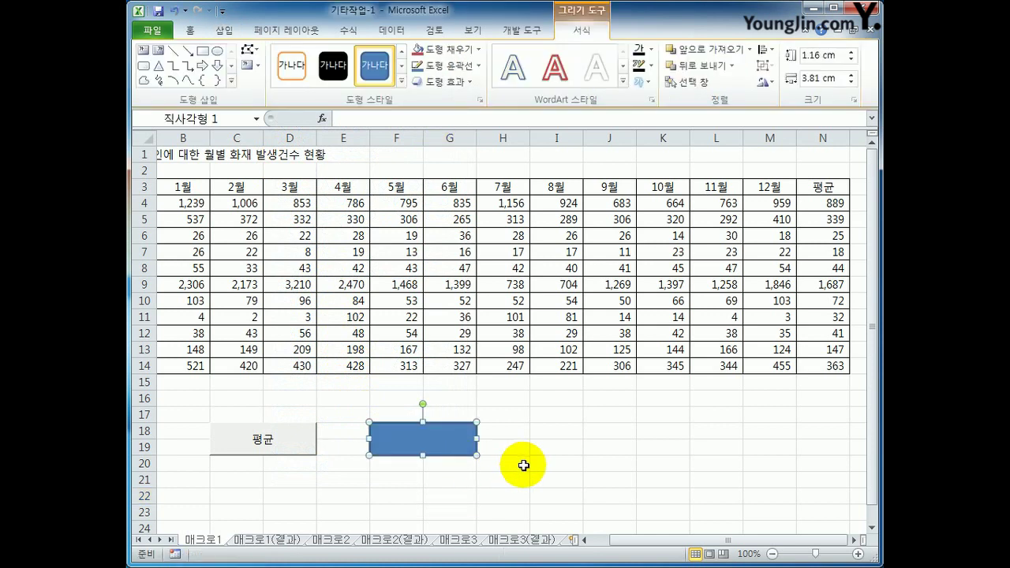
Assign a new macro named 서식 to the rectangle and start recording it in the current workbook
right_click(460, 448)
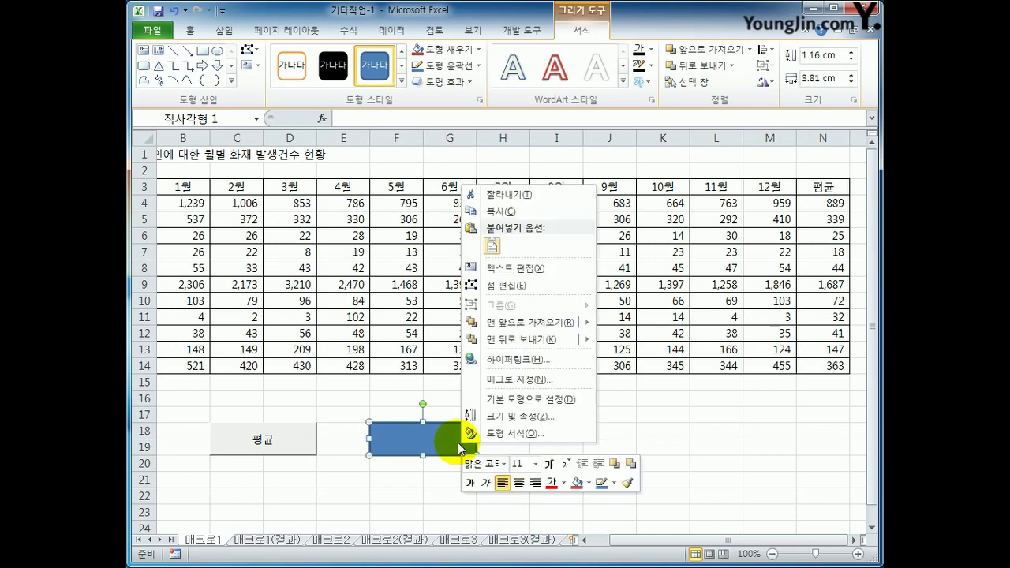
left_click(503, 380)
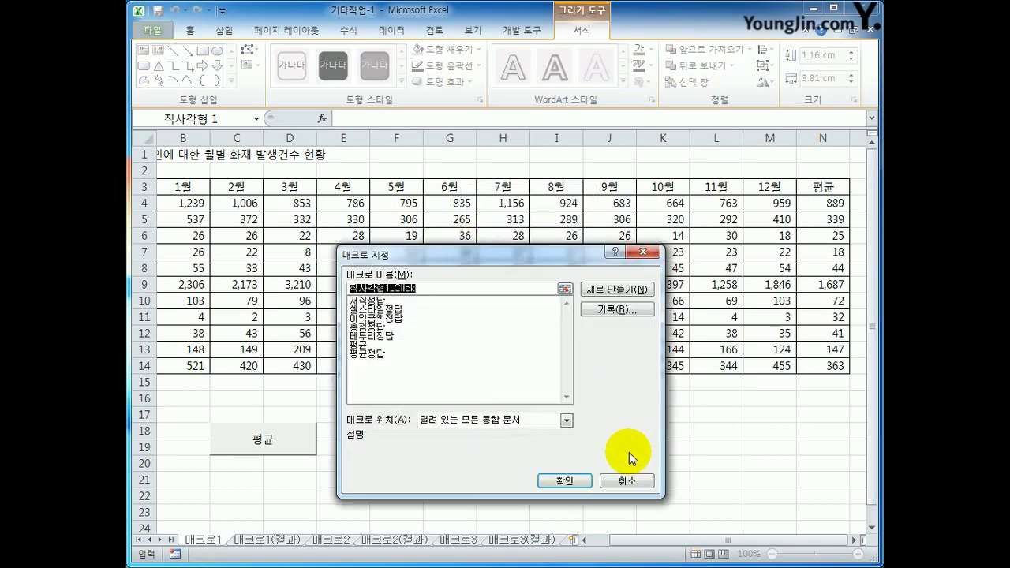
left_click_drag(501, 254, 640, 177)
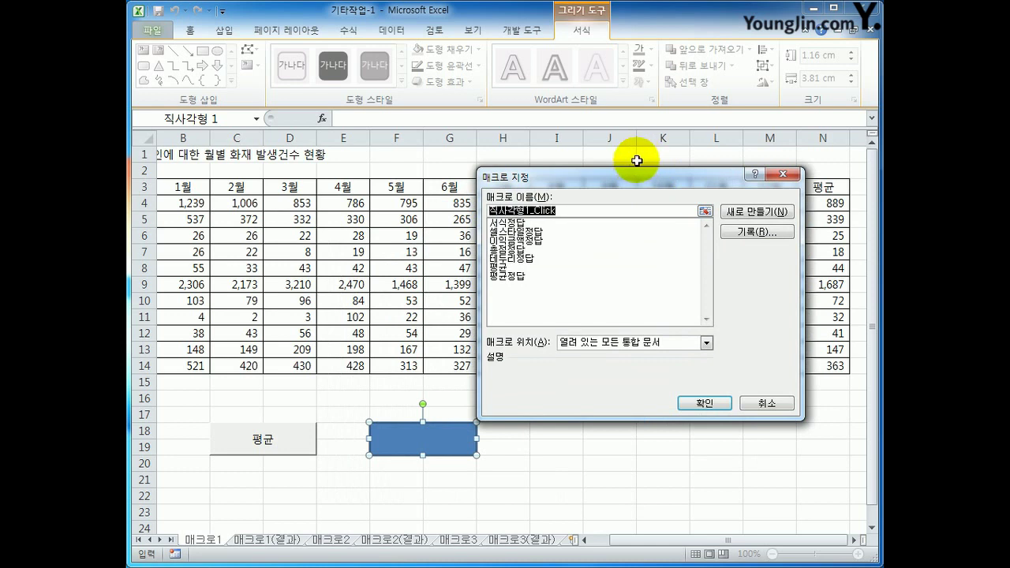
type("서식")
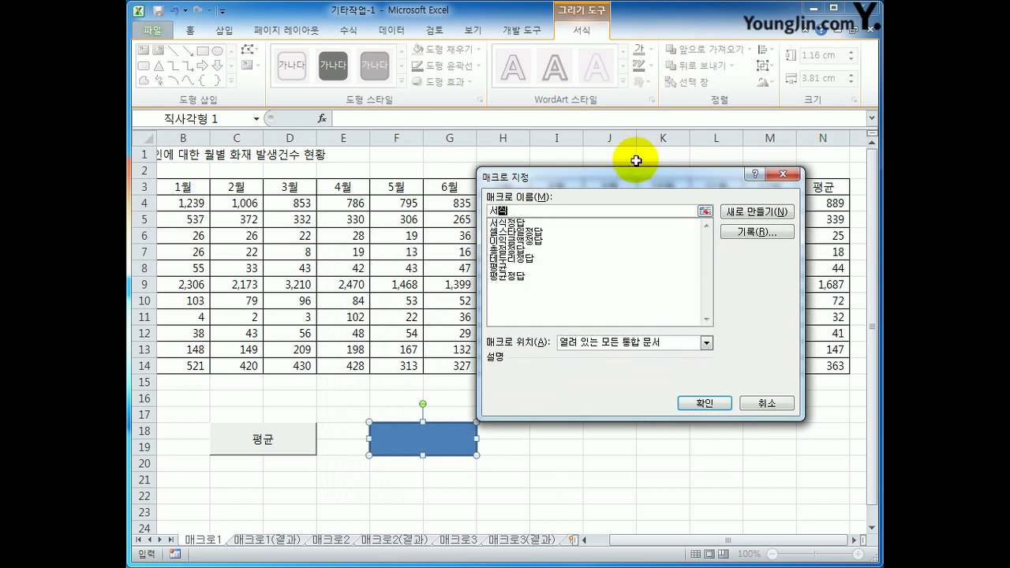
left_click(739, 245)
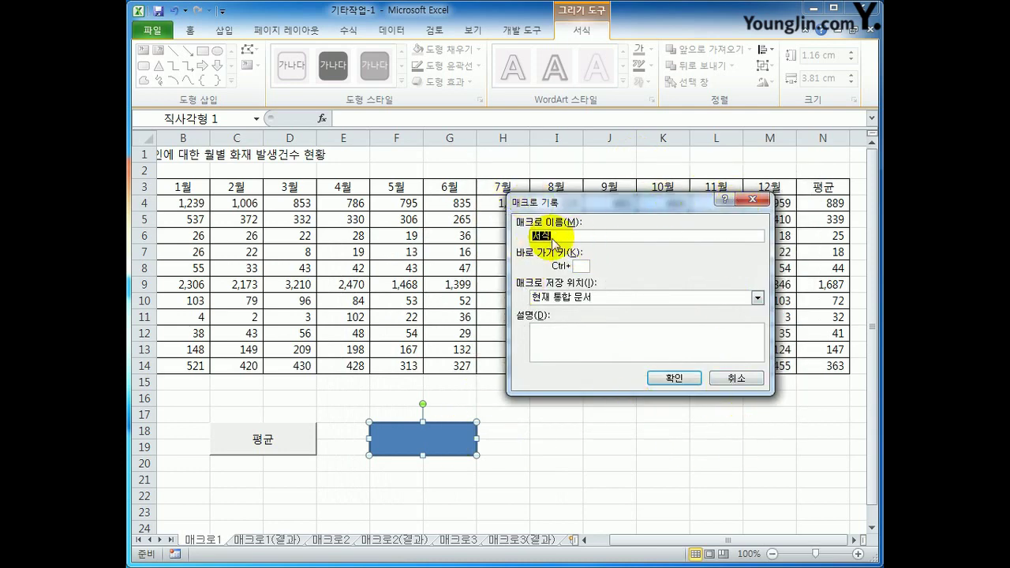
left_click(682, 377)
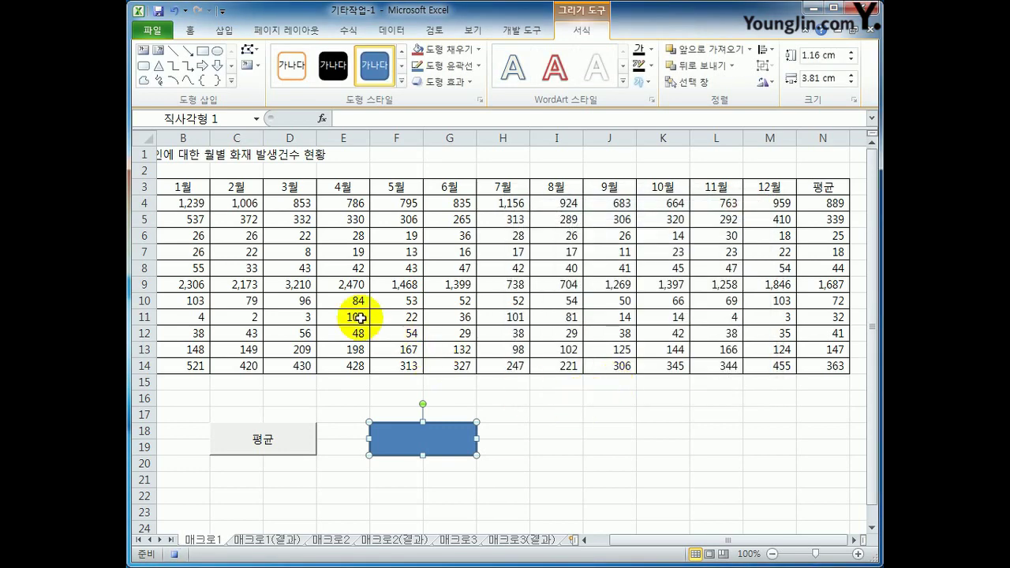
Fill the 1월 and 3월 columns, B3:B14 and D3:D14, with standard yellow and deselect the ranges by selecting D14
left_click_drag(187, 189, 181, 365)
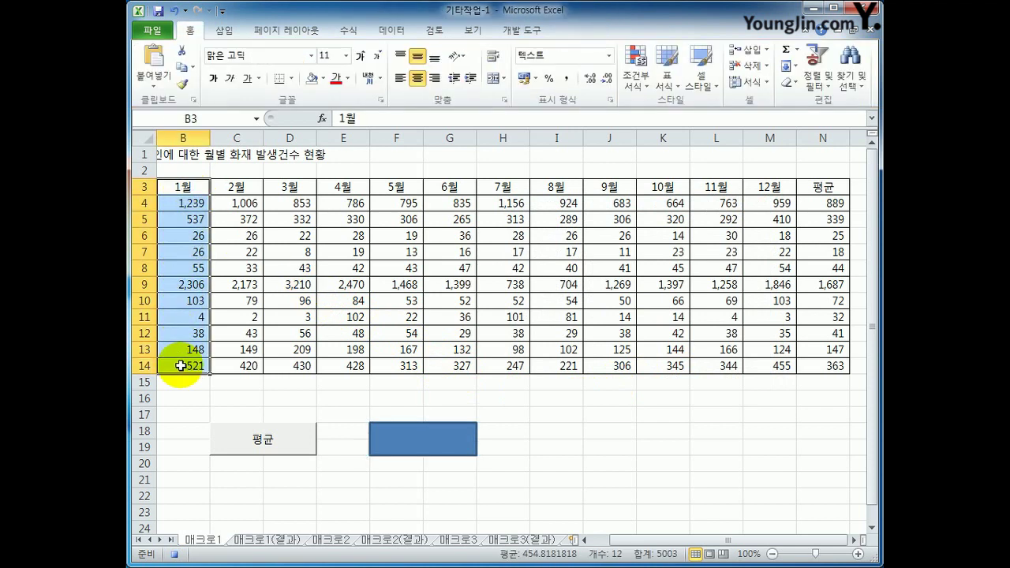
left_click_drag(289, 186, 278, 365)
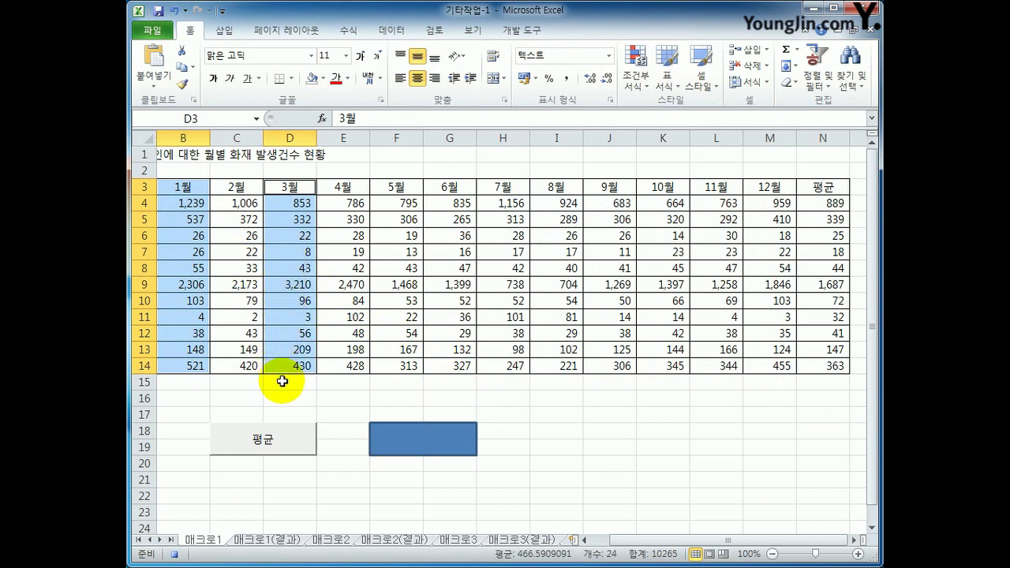
left_click(322, 85)
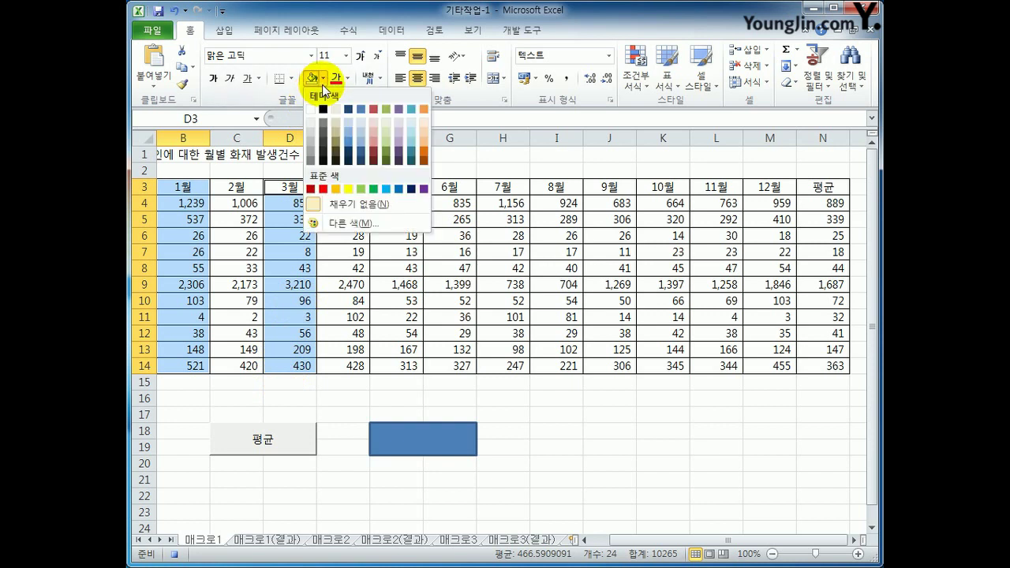
left_click(348, 189)
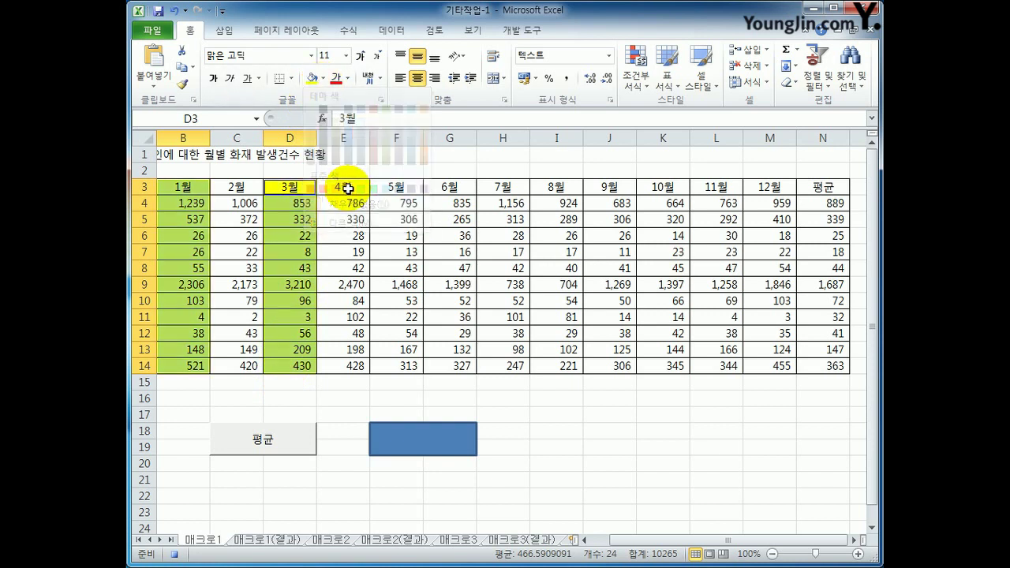
left_click(291, 367)
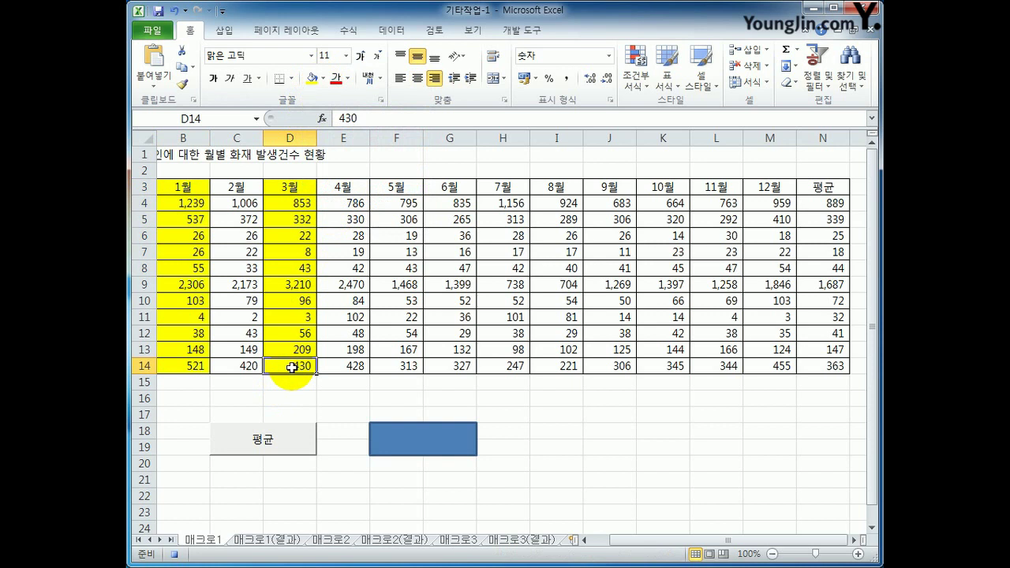
Refill the 1월 and 3월 columns, B3:B14 and D3:D14, with standard blue and deselect the ranges by selecting D14
left_click_drag(183, 188, 186, 361)
left_click_drag(289, 187, 290, 364)
left_click(323, 79)
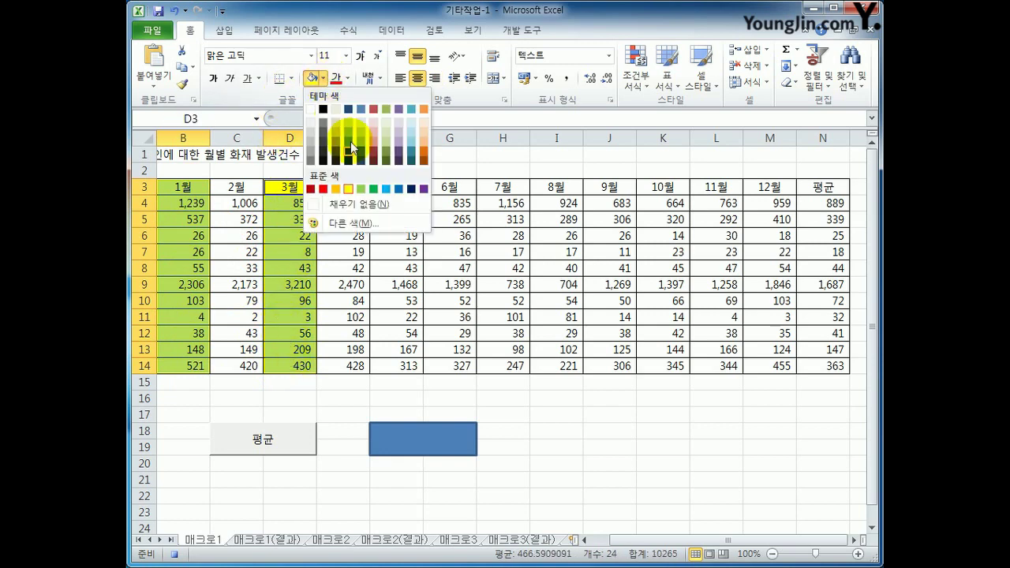
left_click(399, 189)
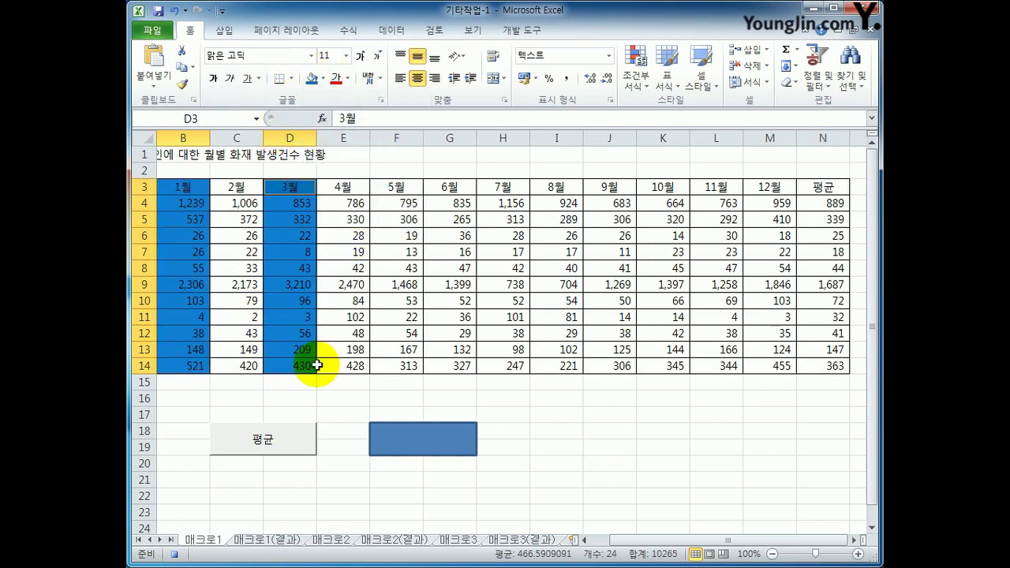
left_click(310, 366)
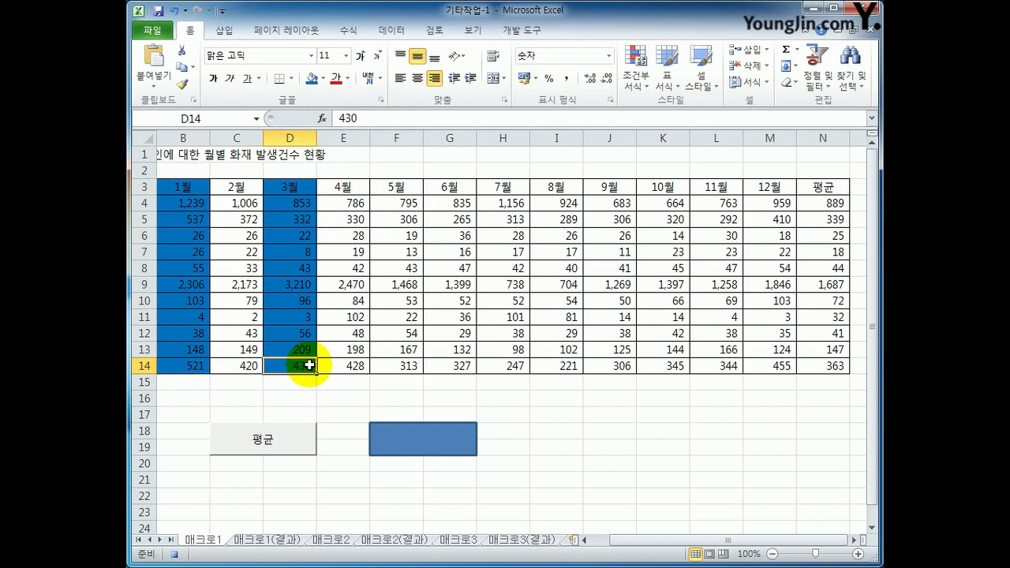
Stop recording the 서식 macro and select the empty cell H19
left_click(521, 30)
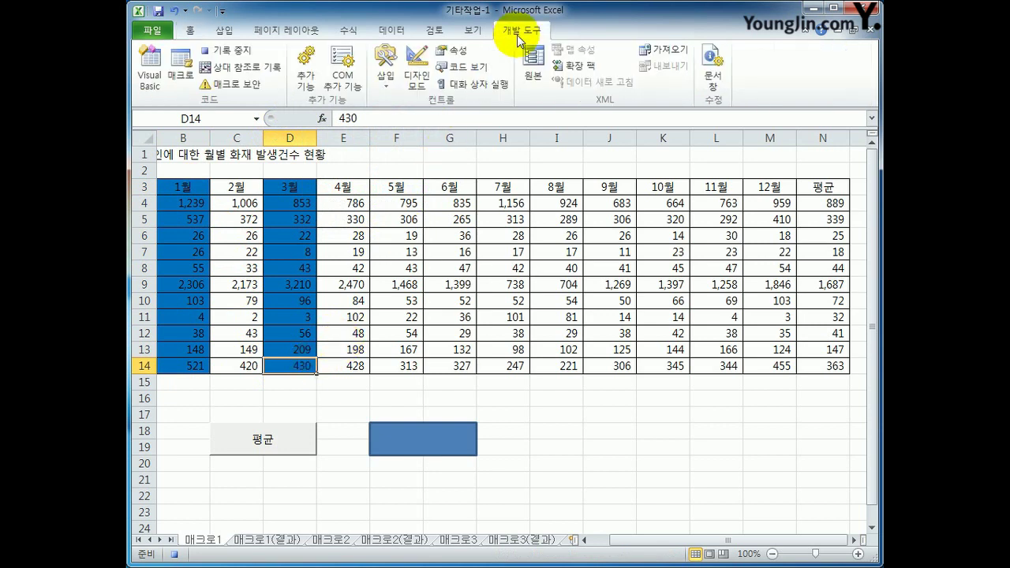
left_click(227, 53)
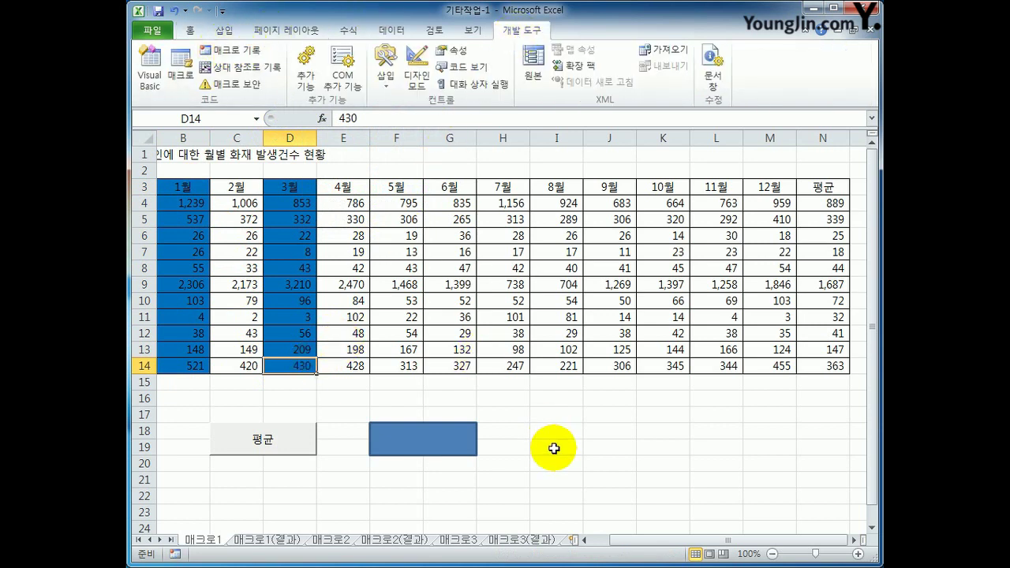
left_click(522, 452)
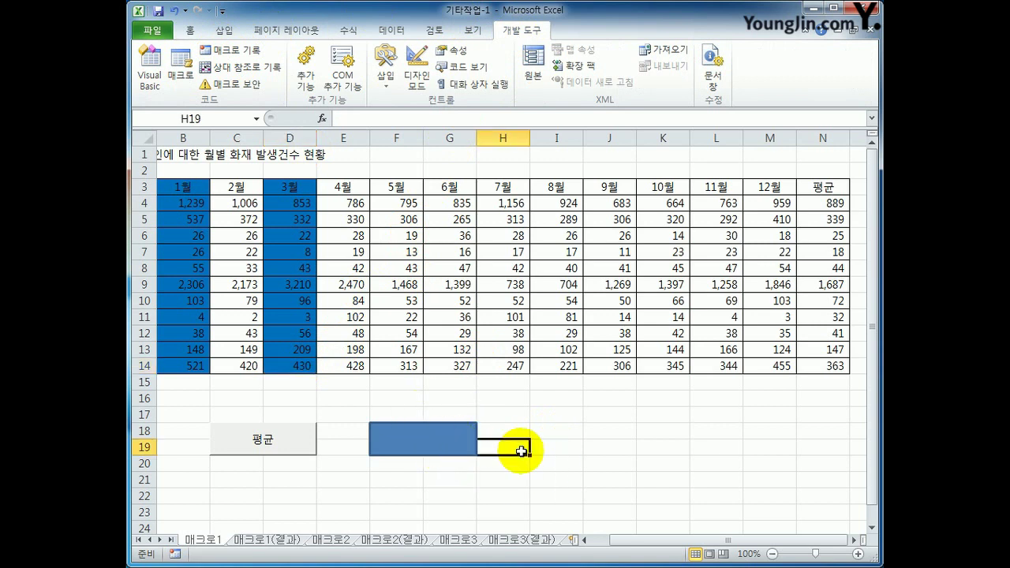
Remove the fill from B3:D14, and test the 서식 macro by running it from the rectangle
left_click_drag(176, 190, 276, 365)
left_click(190, 30)
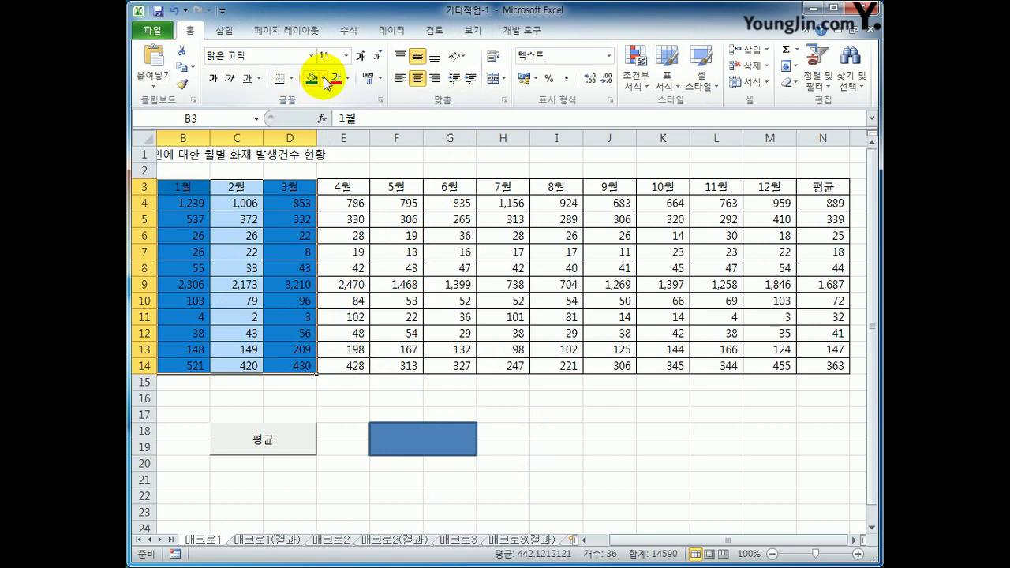
left_click(324, 81)
left_click(377, 214)
left_click(514, 408)
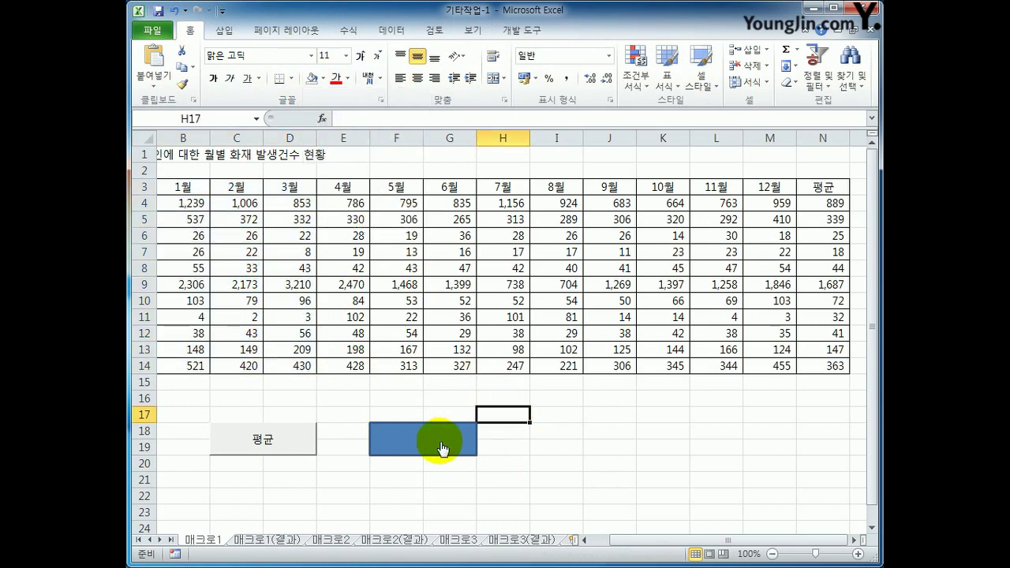
left_click(442, 448)
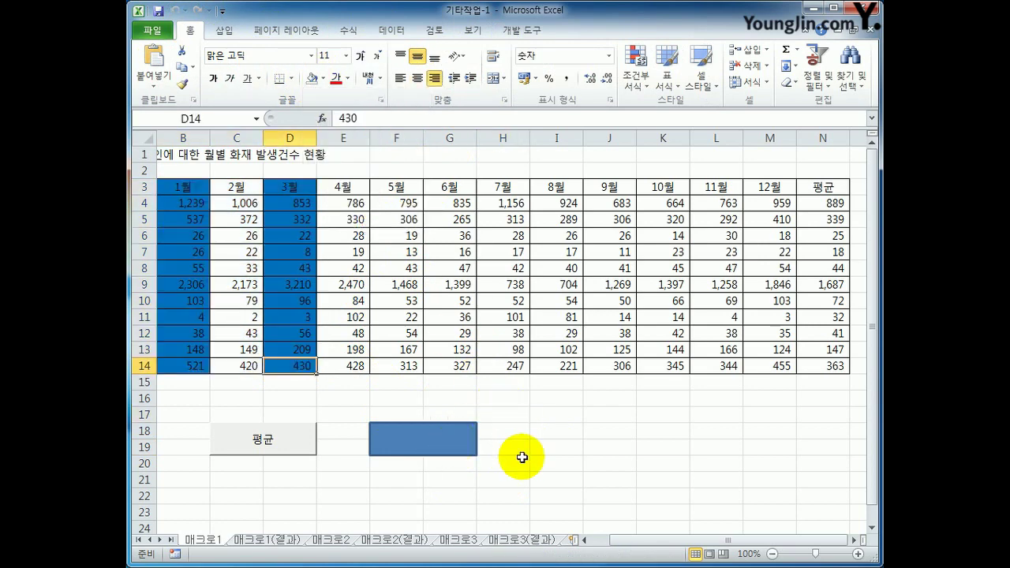
Label the rectangle 서식, center the text horizontally and vertically, and deselect the shape
right_click(427, 450)
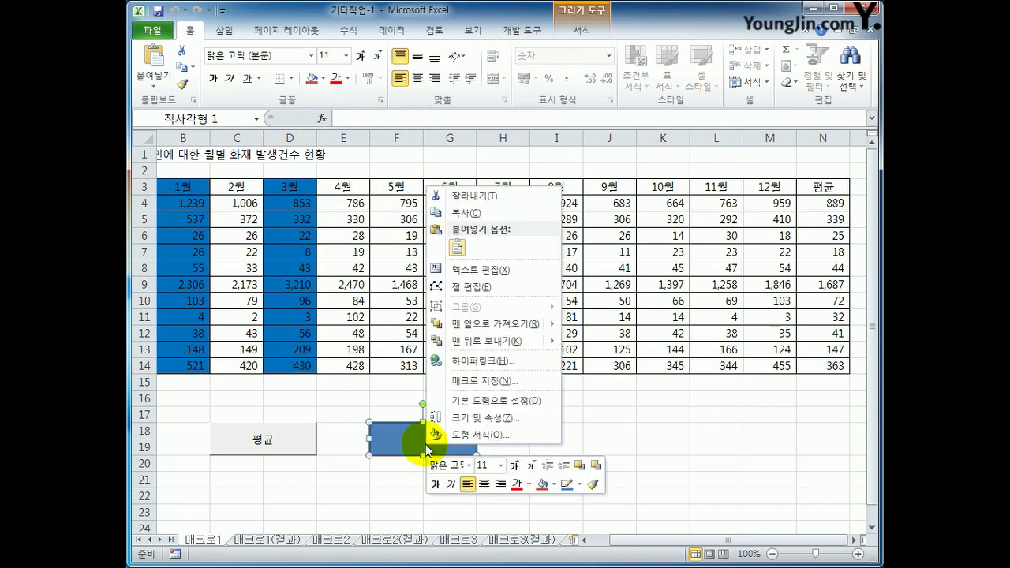
left_click(463, 270)
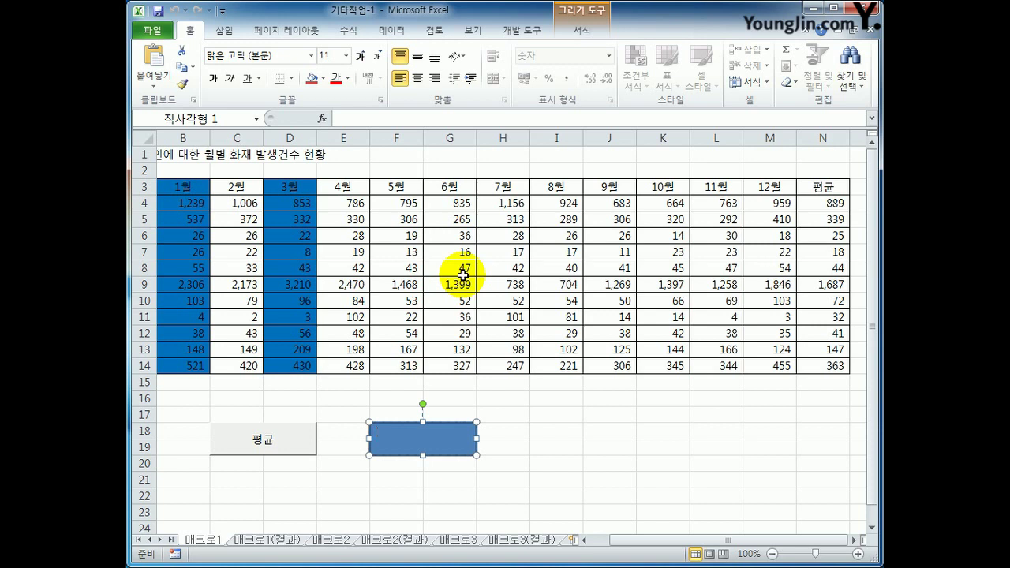
type("서식")
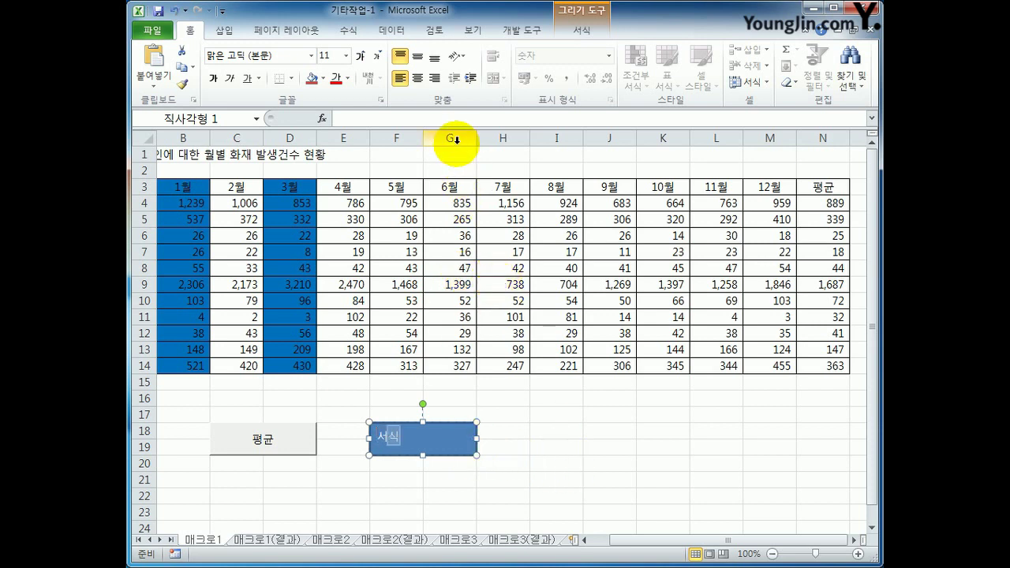
left_click(417, 78)
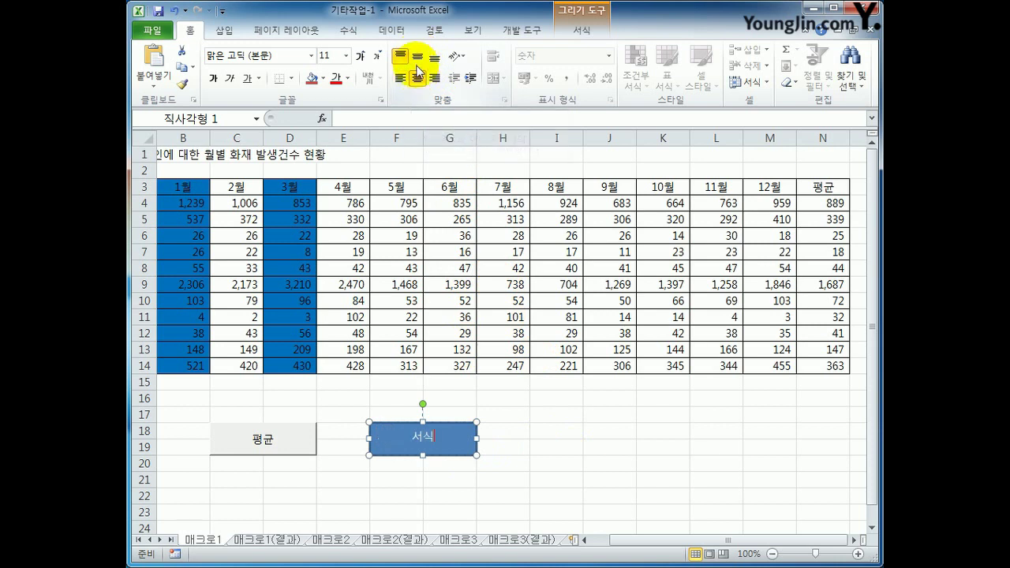
left_click(419, 60)
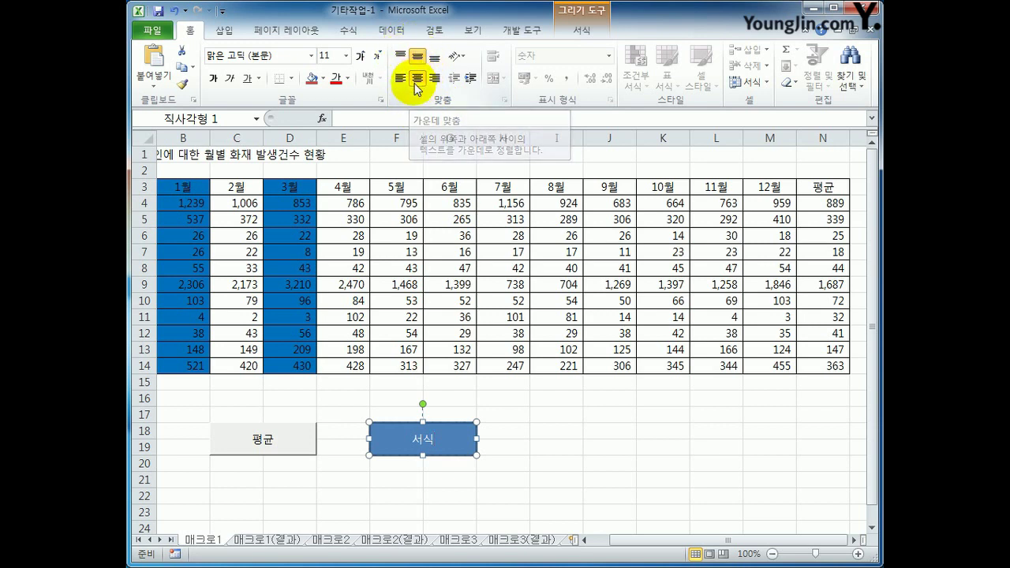
left_click(575, 480)
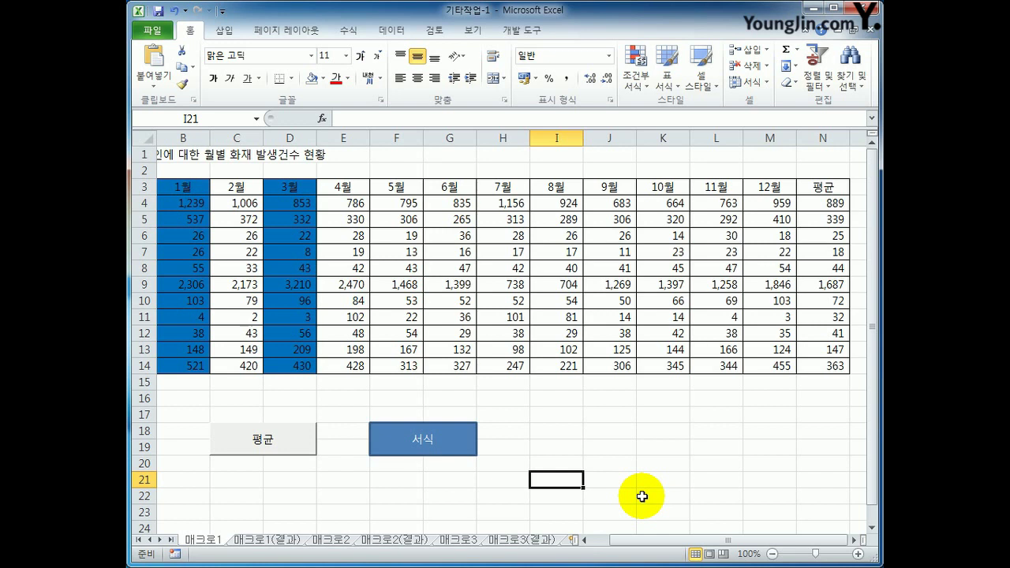
Edit the 서식 macro's code, delete the first selection and fill block with Color = 65535, and close the Visual Basic editor
left_click(530, 30)
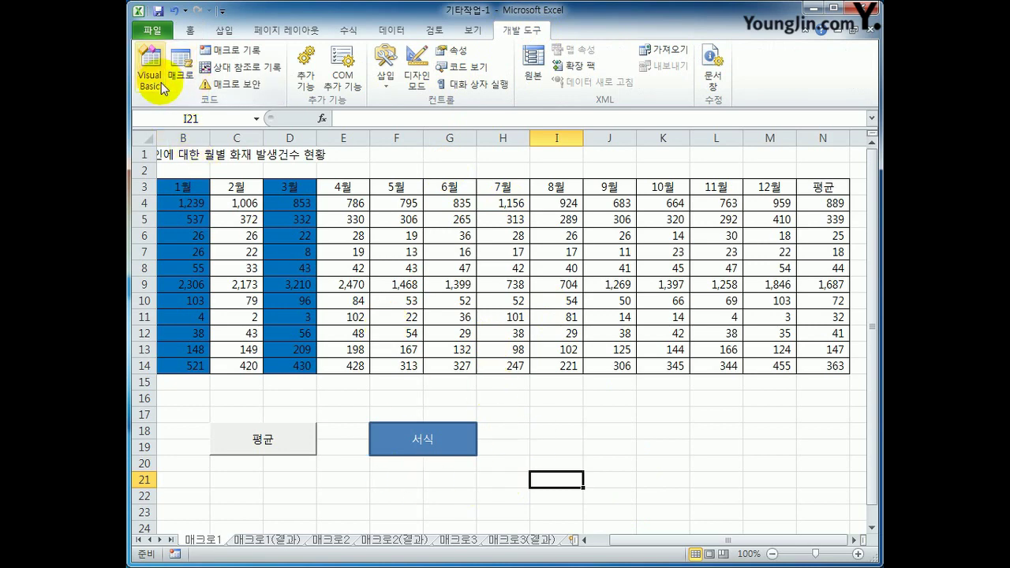
left_click(180, 67)
left_click_drag(467, 183, 448, 172)
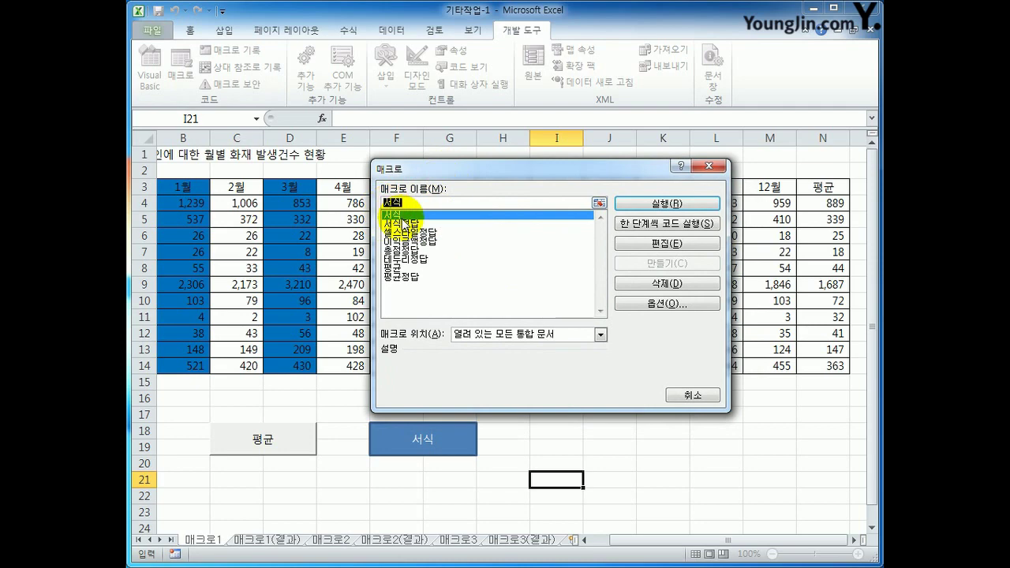
left_click(645, 246)
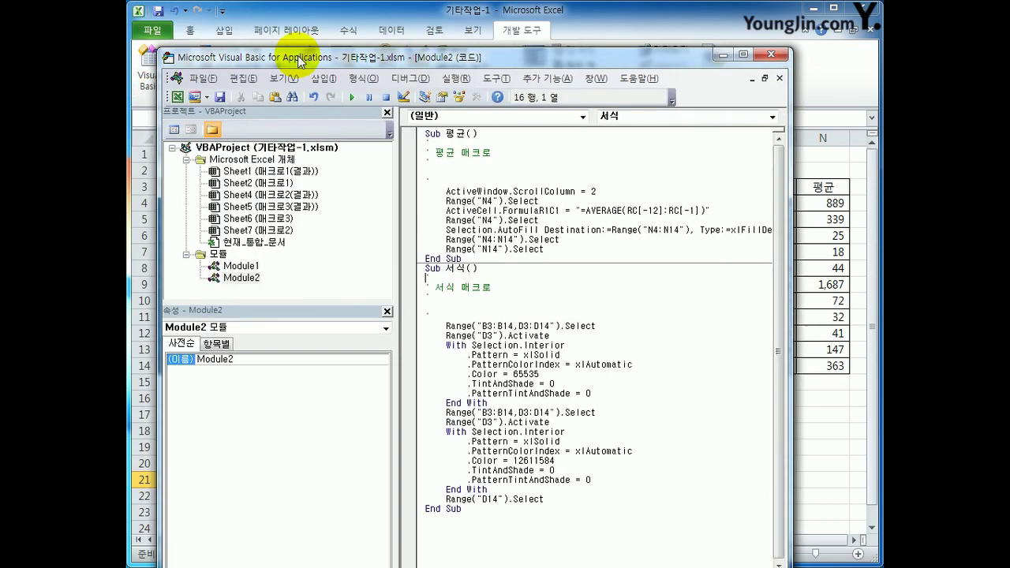
left_click_drag(293, 50, 322, 27)
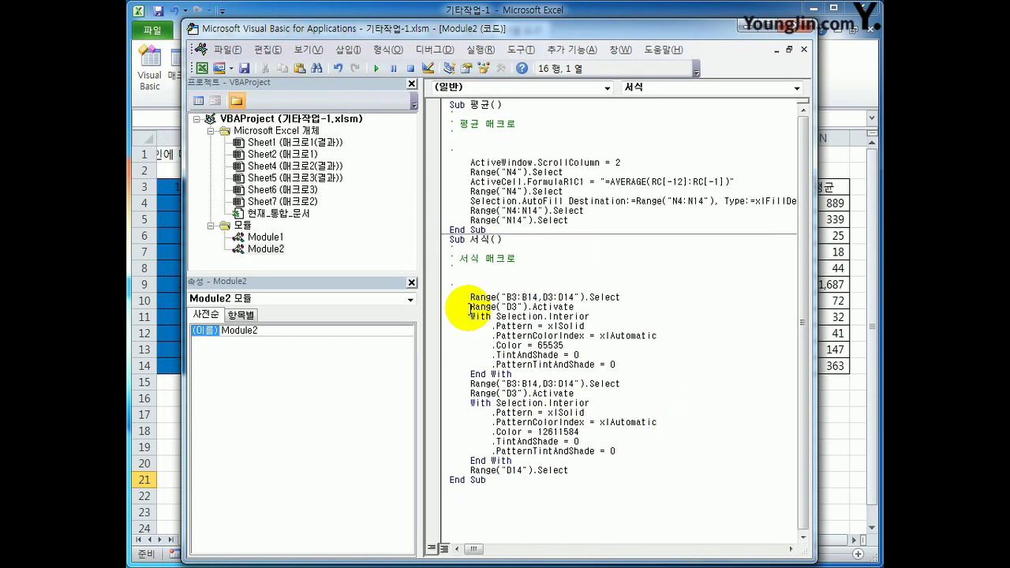
left_click_drag(467, 296, 635, 378)
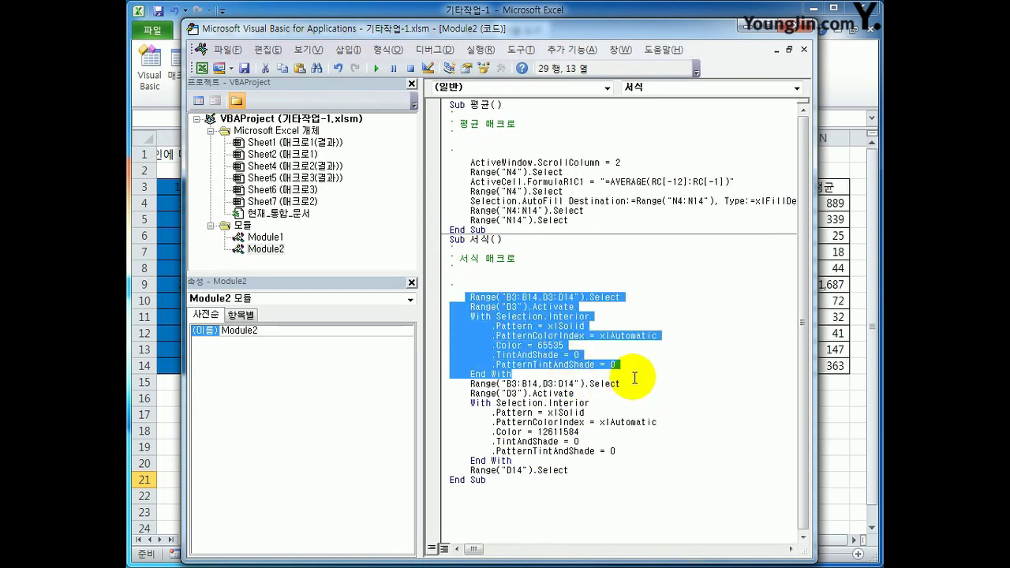
key("Delete")
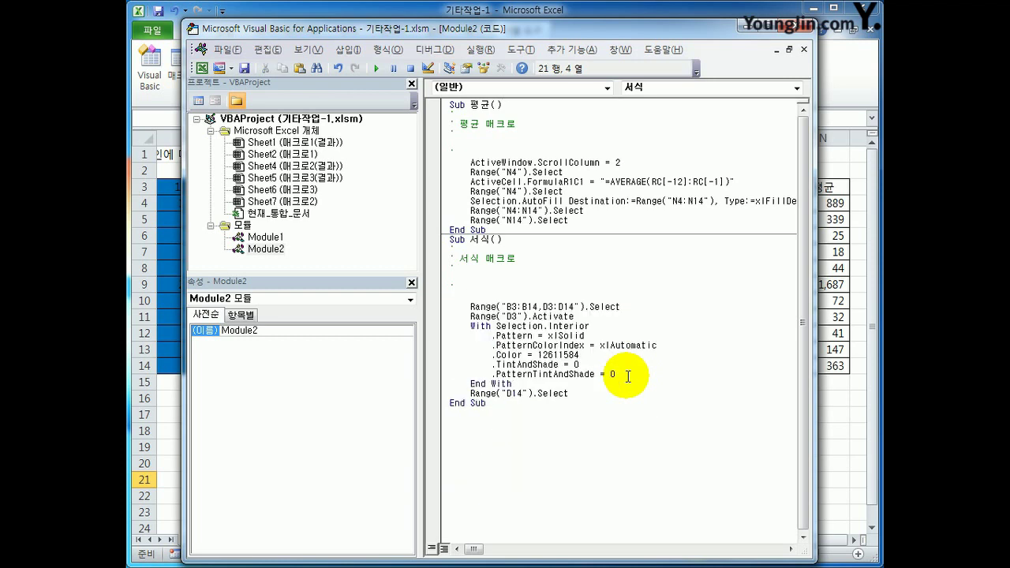
left_click(602, 418)
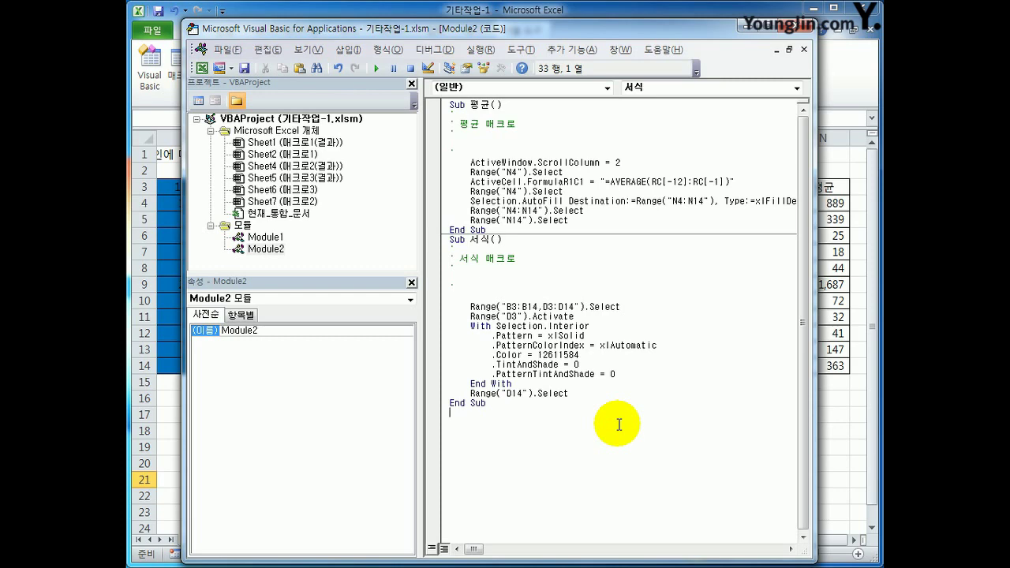
left_click(791, 31)
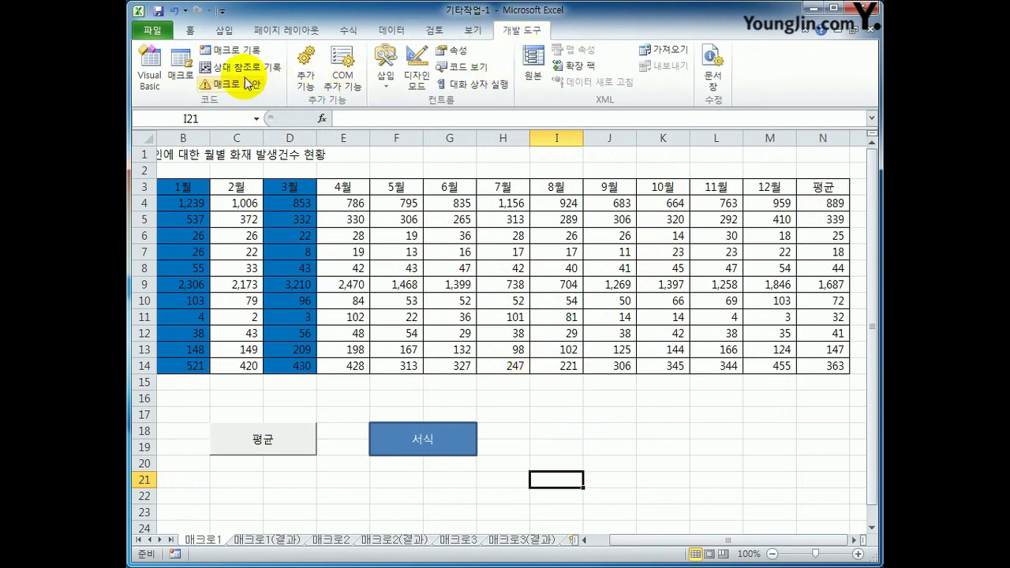
left_click(180, 66)
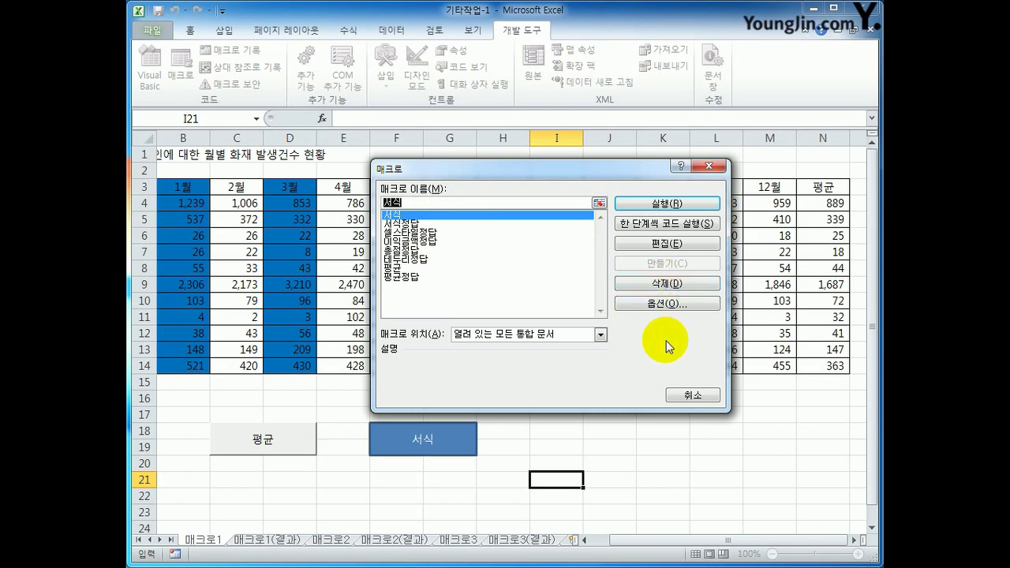
left_click(697, 398)
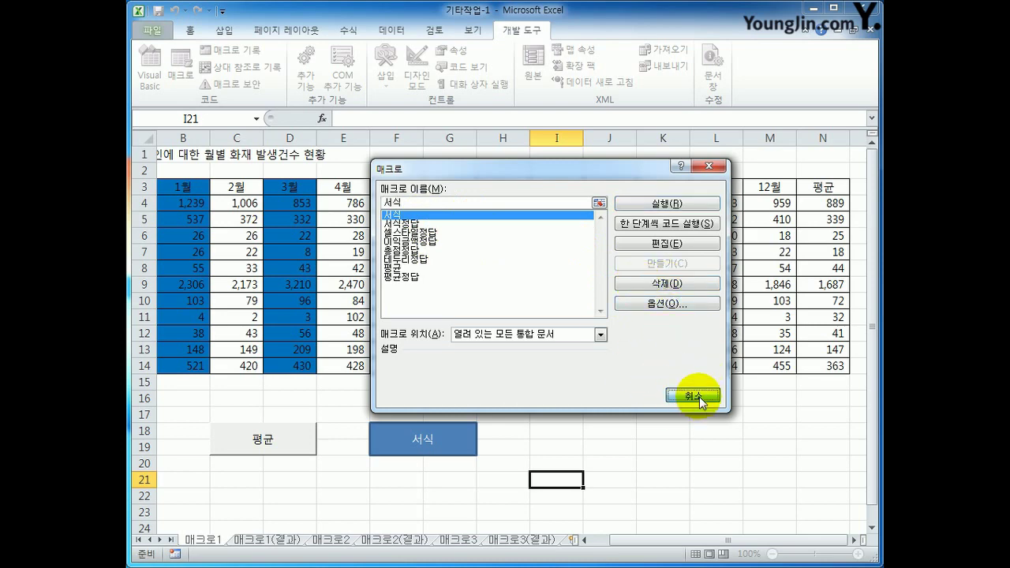
left_click(677, 434)
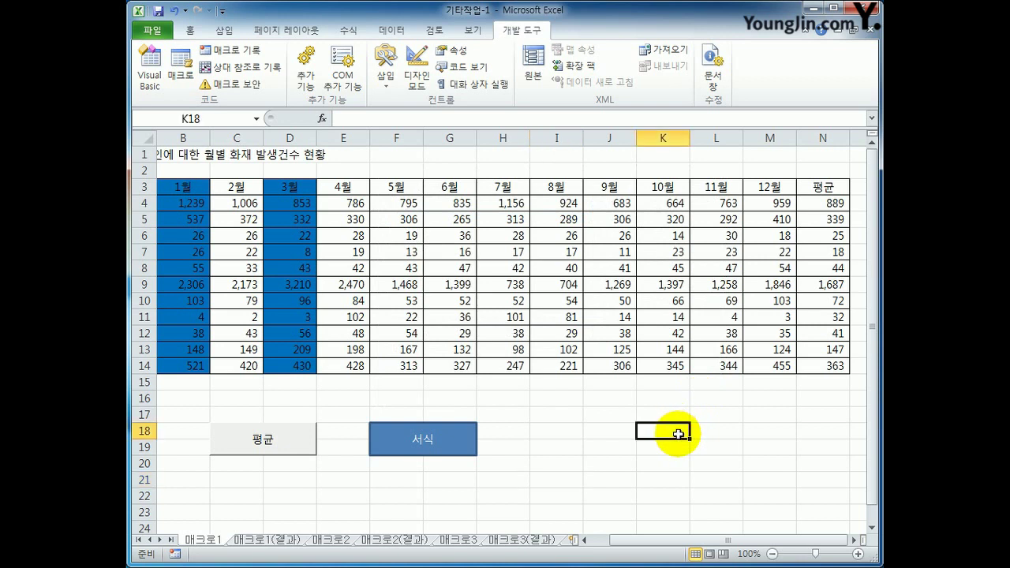
Clear the 총점 values in E4:E8 on the 매크로2(결과) sheet
left_click(404, 543)
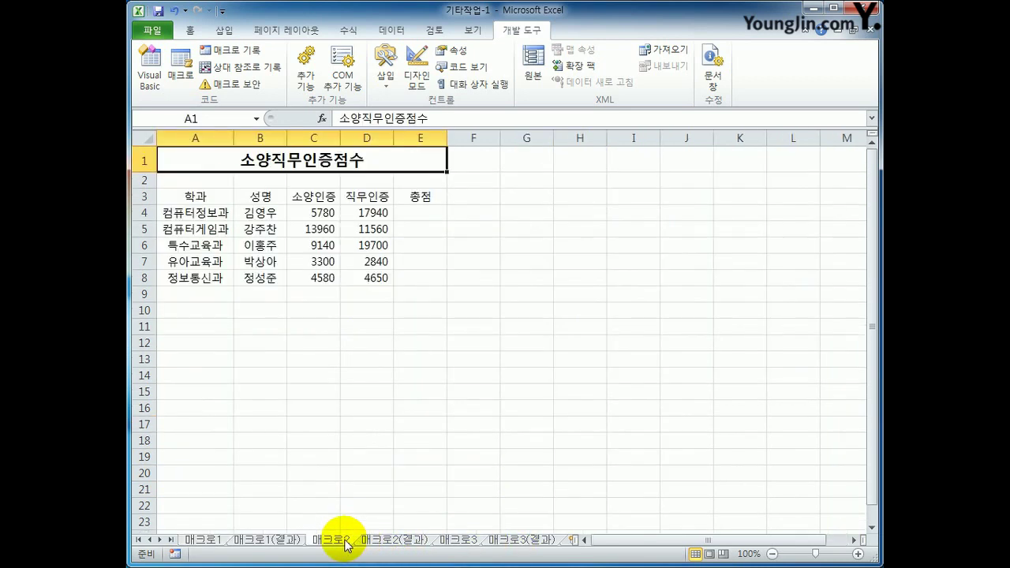
left_click(582, 445)
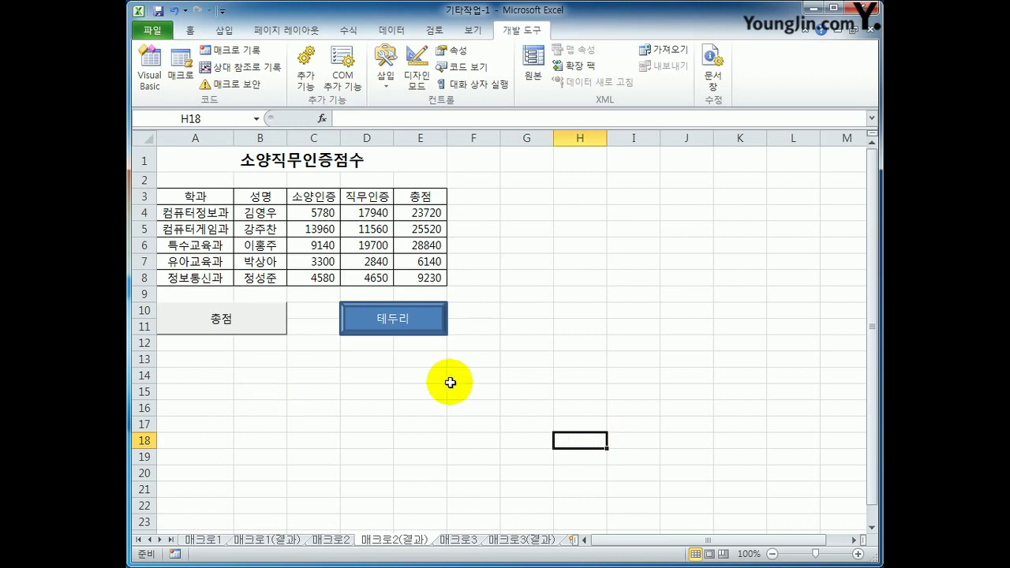
left_click(422, 213)
left_click_drag(423, 213, 428, 278)
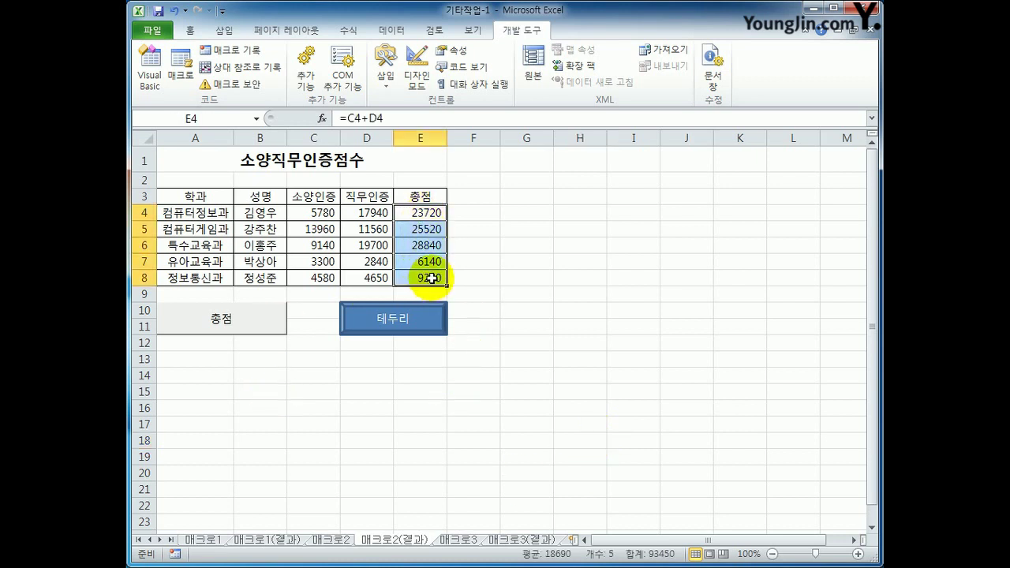
key("Delete")
Remove all borders from the table A3:E8 and deselect it
left_click(216, 197)
left_click_drag(216, 197, 409, 277)
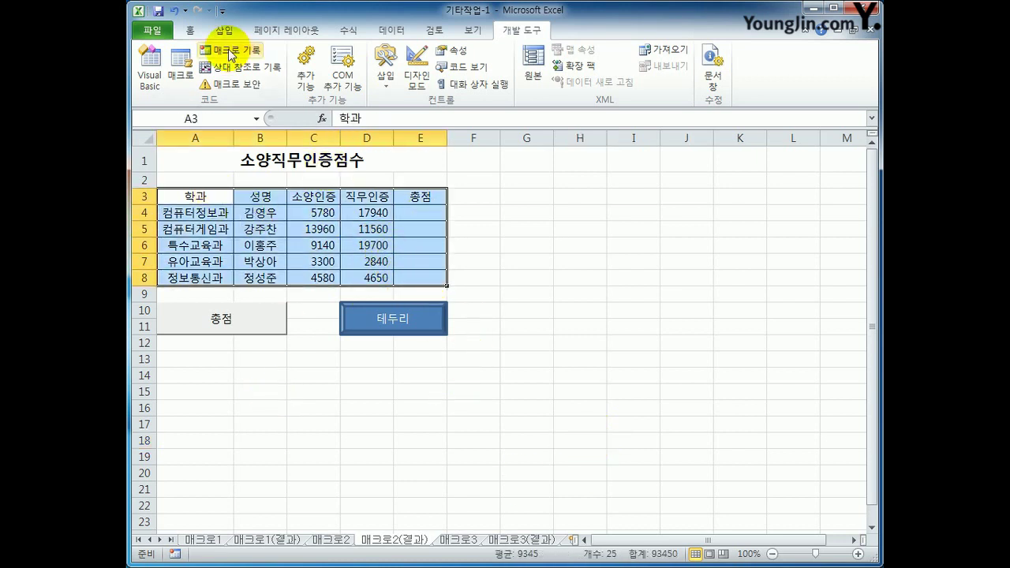
left_click(190, 30)
left_click(292, 85)
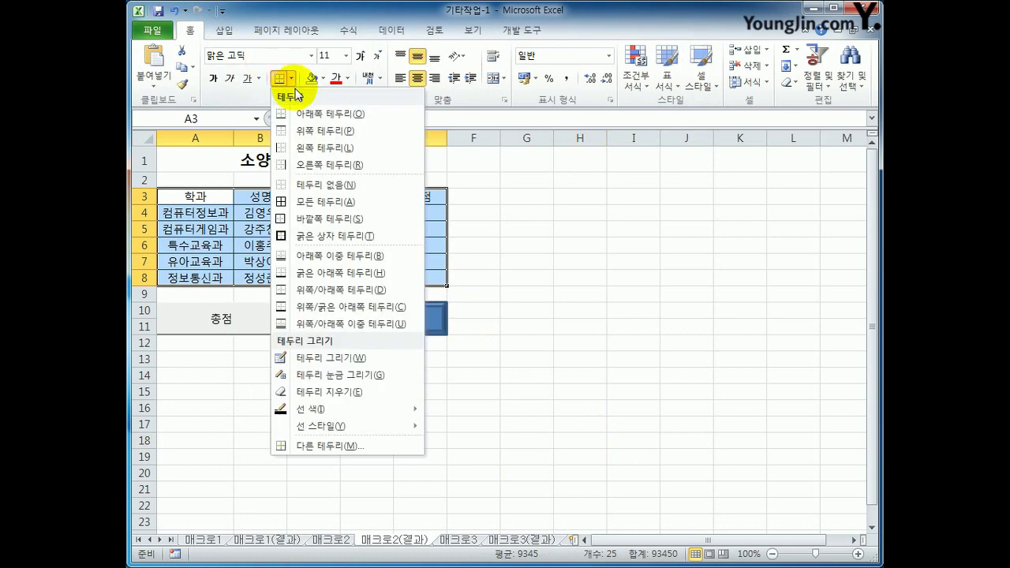
left_click(320, 183)
left_click(579, 342)
Test the 총점 and 테두리 macros with their buttons on the 매크로2(결과) sheet, briefly checking the 매크로2 sheet
left_click(228, 319)
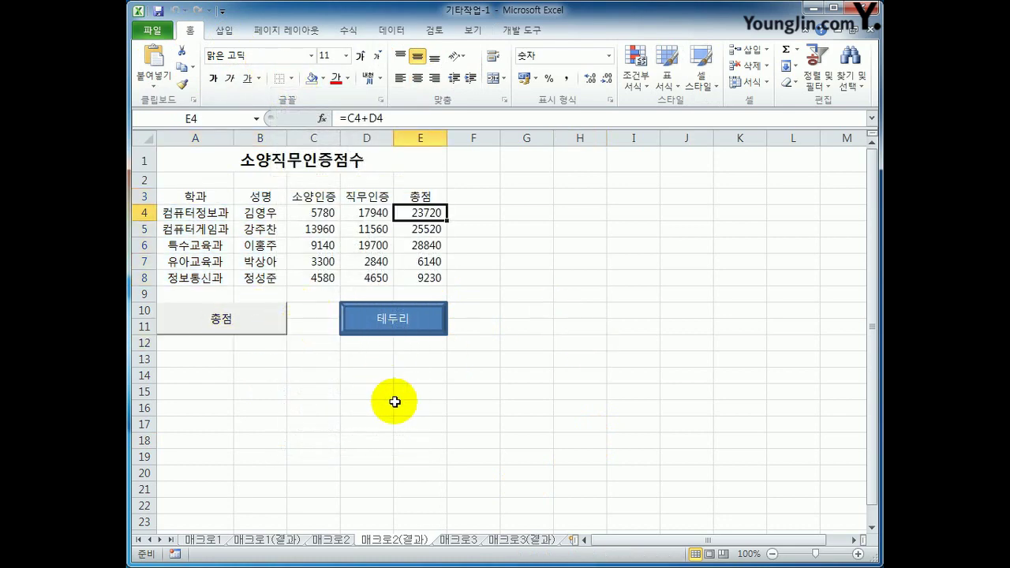
left_click(395, 318)
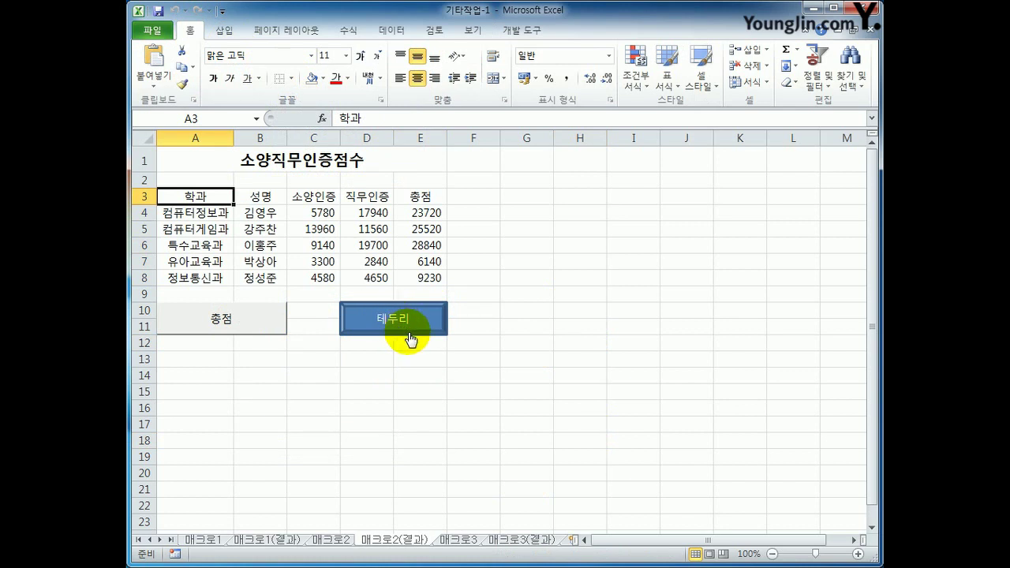
left_click(332, 541)
left_click(385, 543)
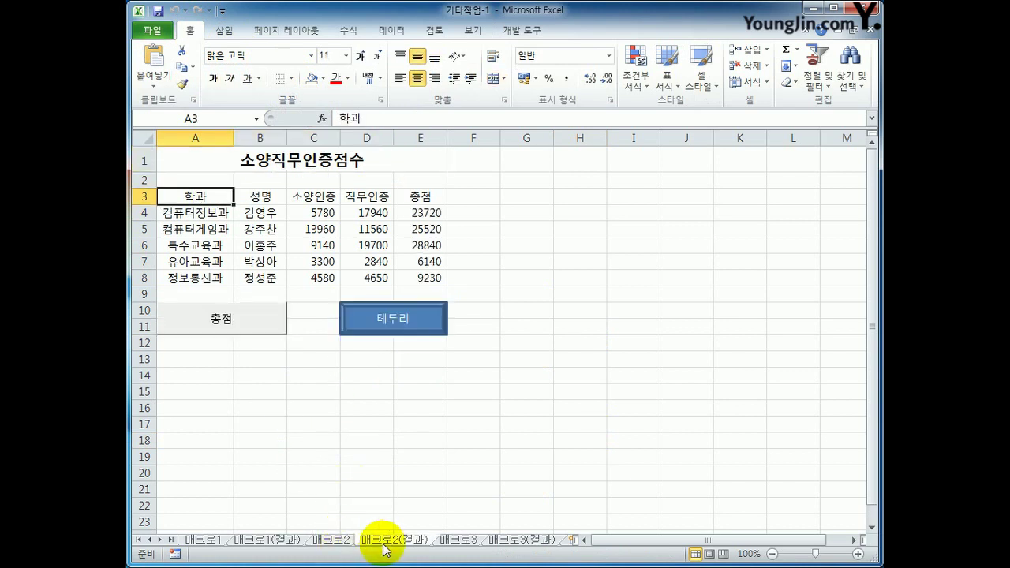
left_click(423, 336)
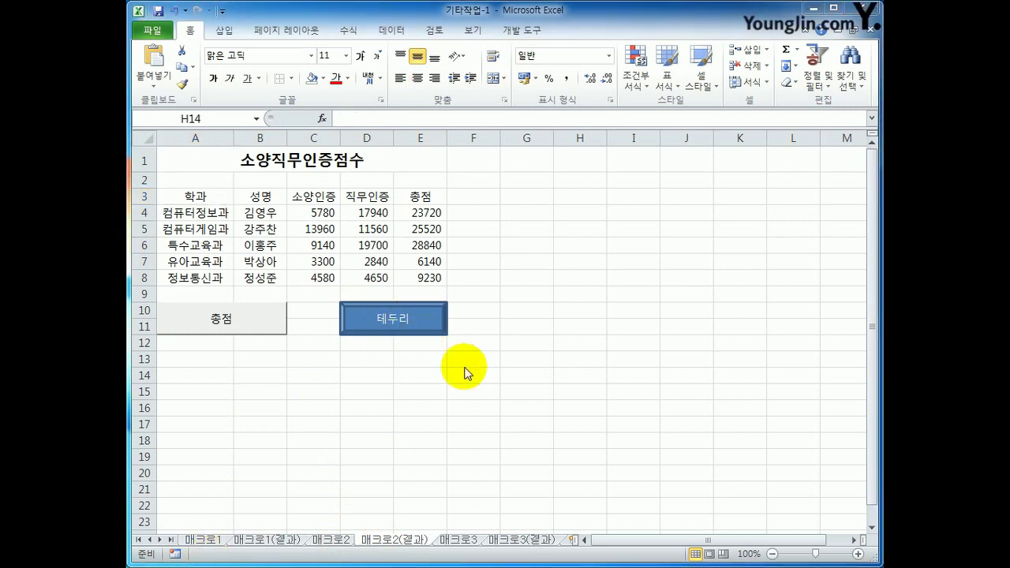
Run the 테두리 macro on the table A3:E8 with its button and return to the 매크로2 sheet
left_click(420, 322)
left_click_drag(188, 197, 418, 277)
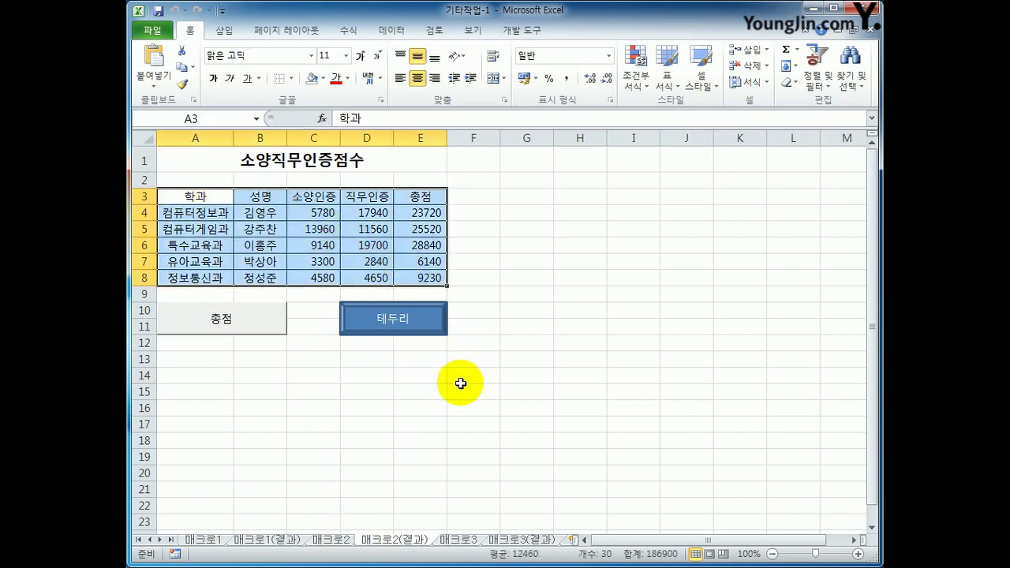
left_click(331, 540)
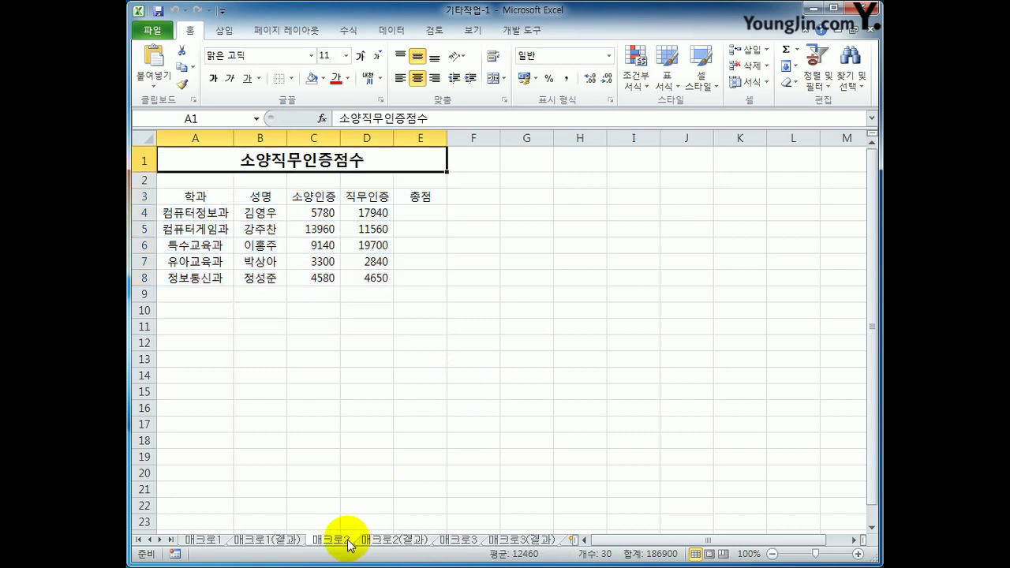
left_click(575, 427)
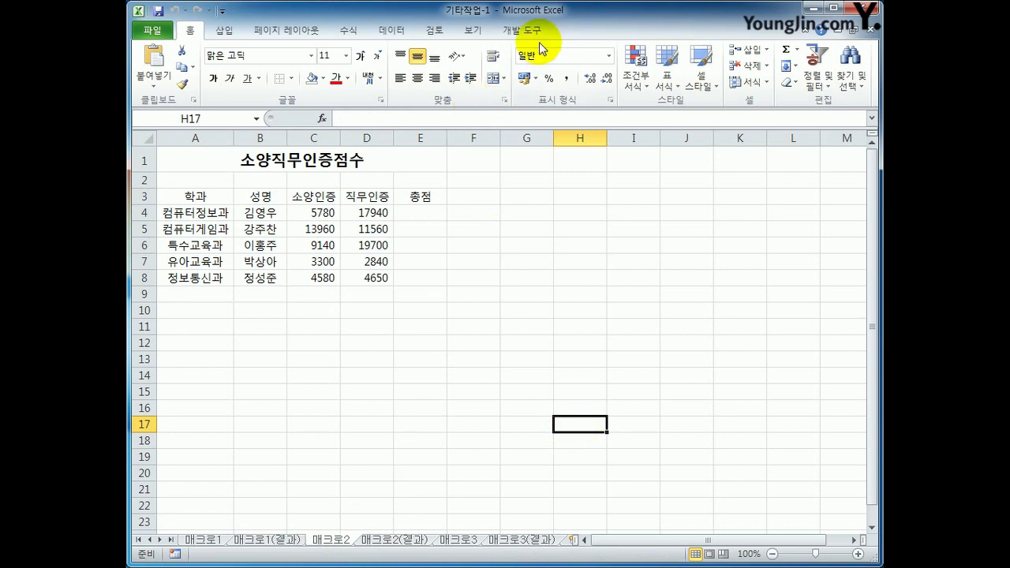
Insert a form control button over A10:B11 and start recording a new macro named 총점 for it
left_click(521, 30)
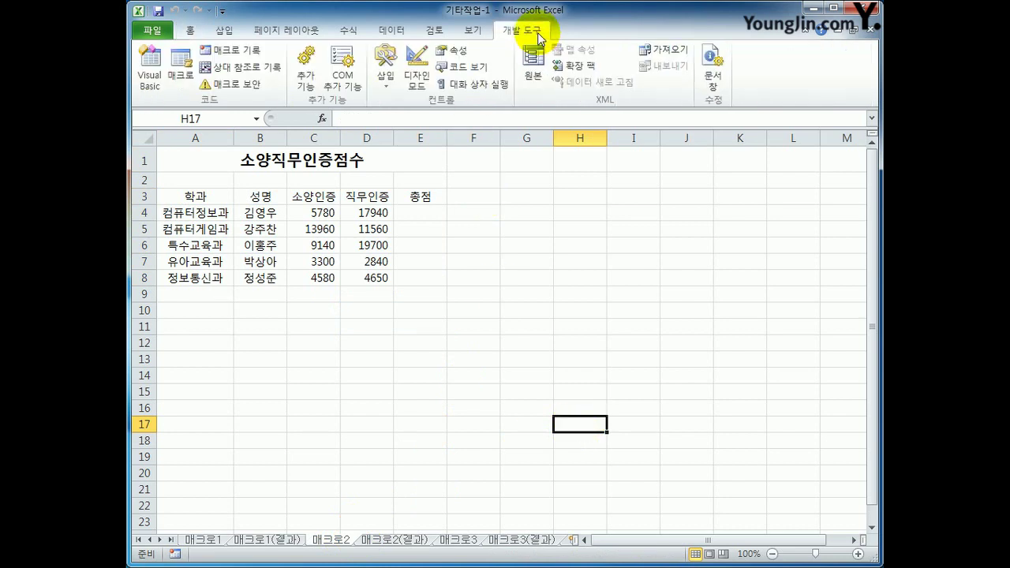
left_click(395, 90)
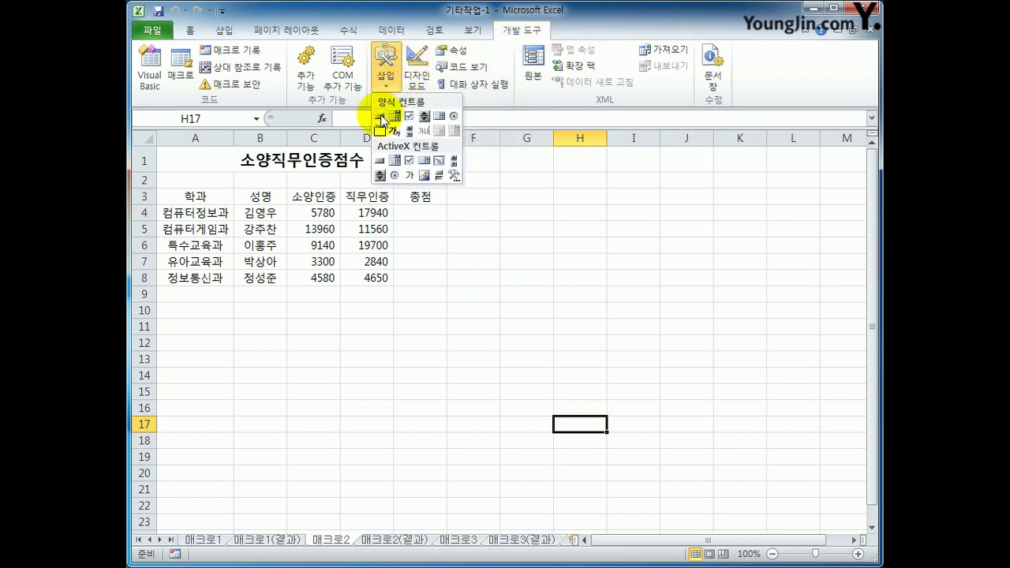
left_click(381, 119)
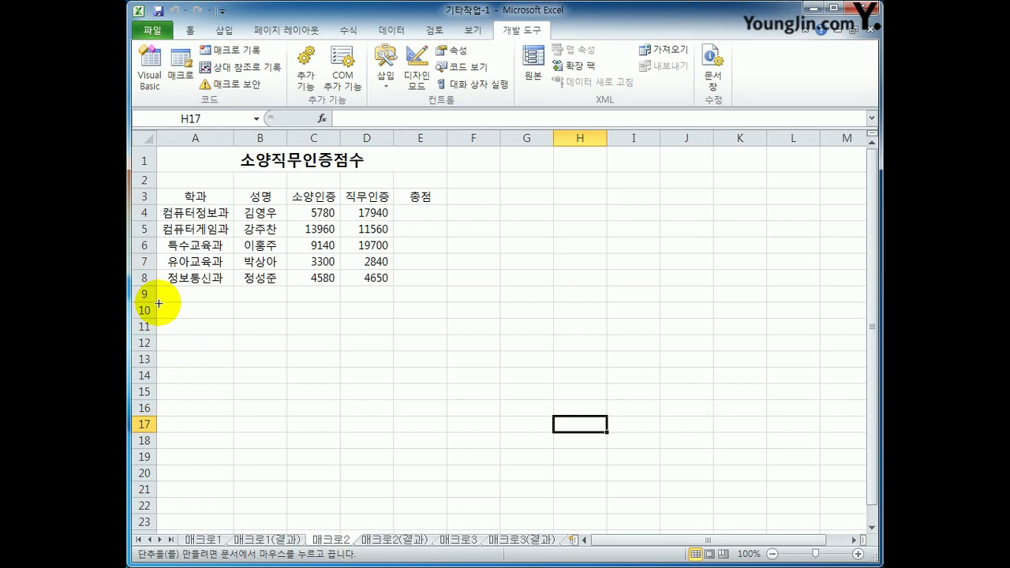
left_click_drag(158, 303, 262, 335)
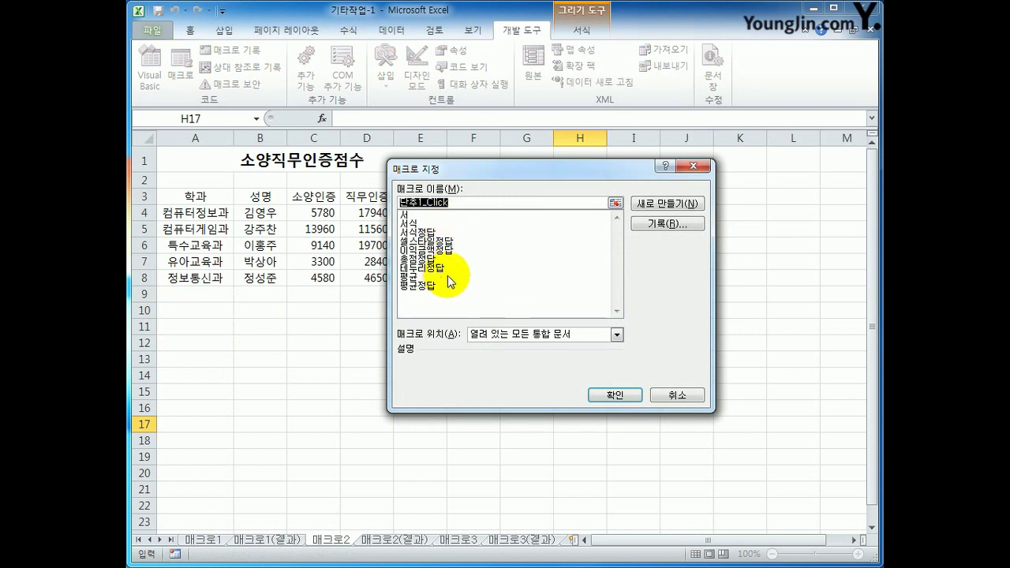
type("총점")
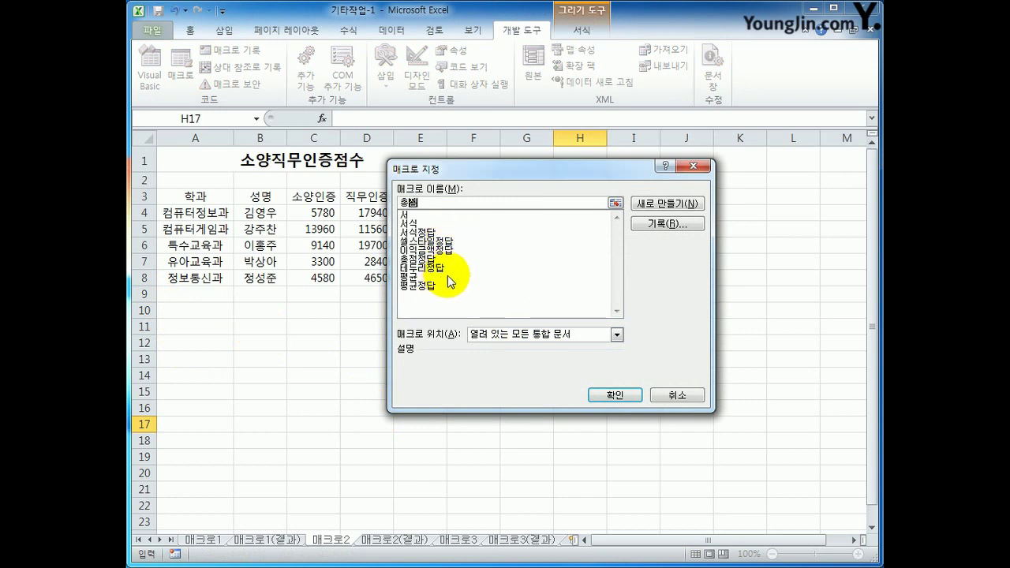
left_click(661, 224)
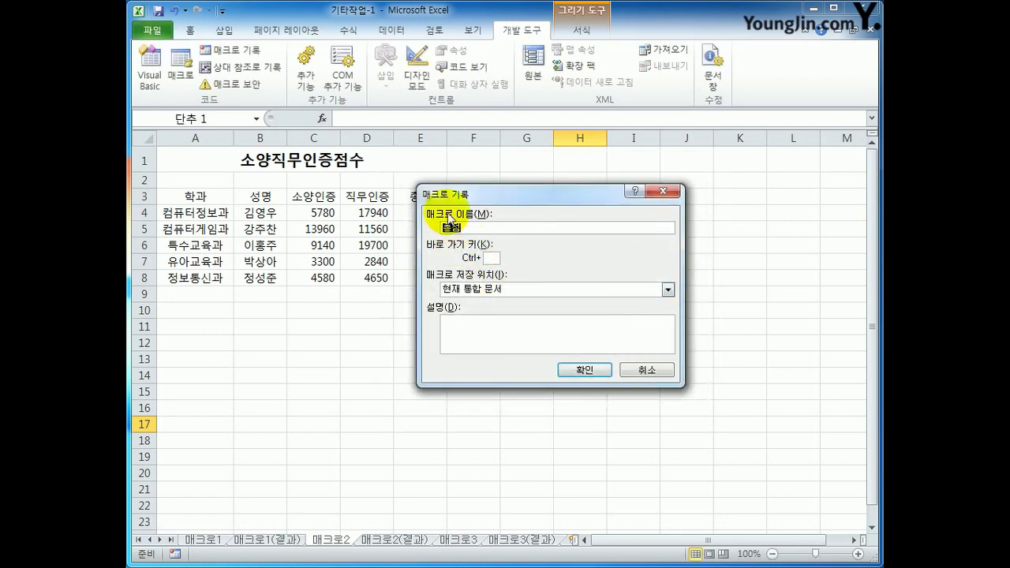
left_click(573, 371)
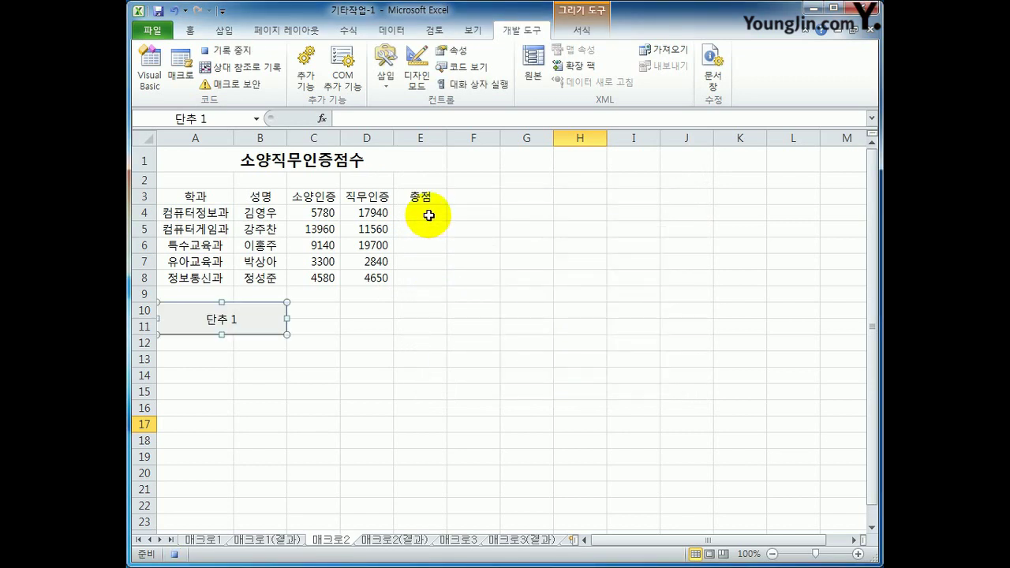
Enter the formula =C4+D4 in cell E4 to total the first row's 소양인증 and 직무인증 scores
left_click(428, 214)
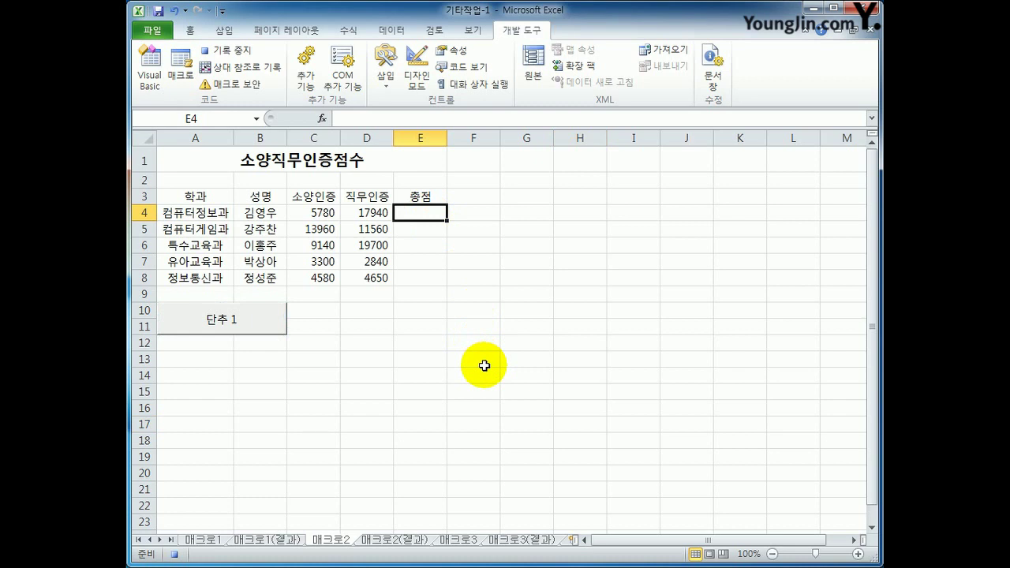
type("=")
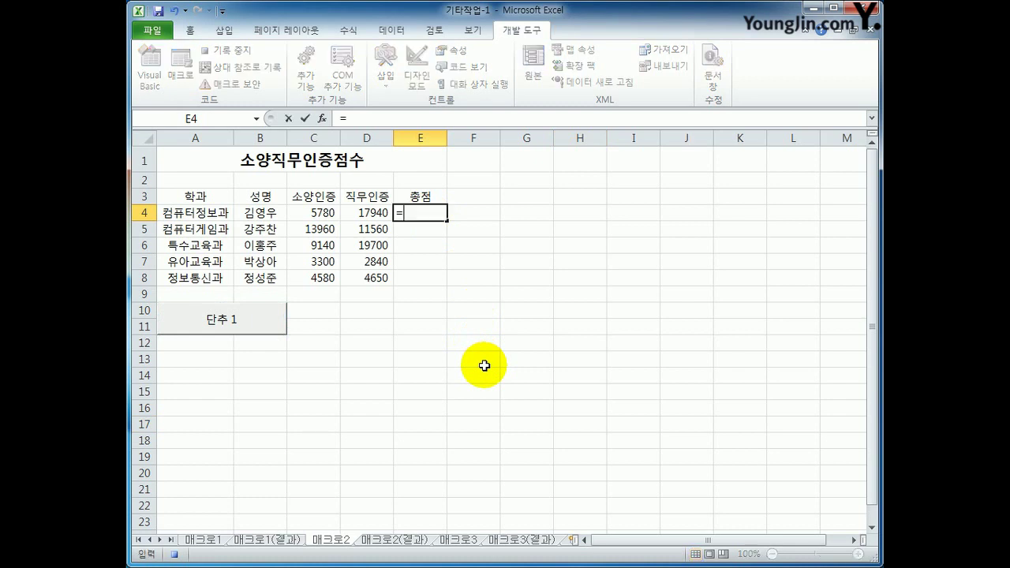
left_click(324, 213)
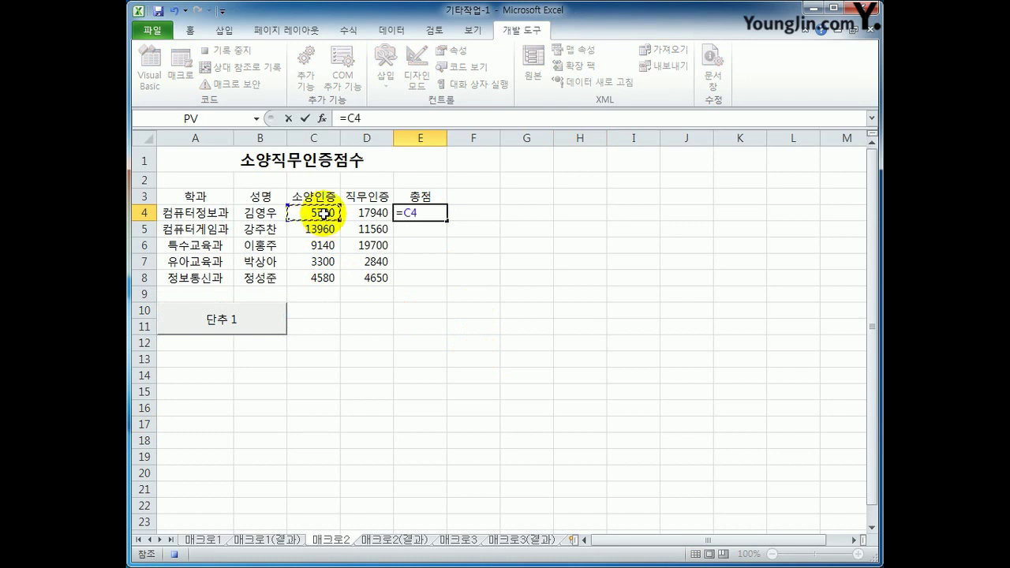
type("+")
left_click(366, 213)
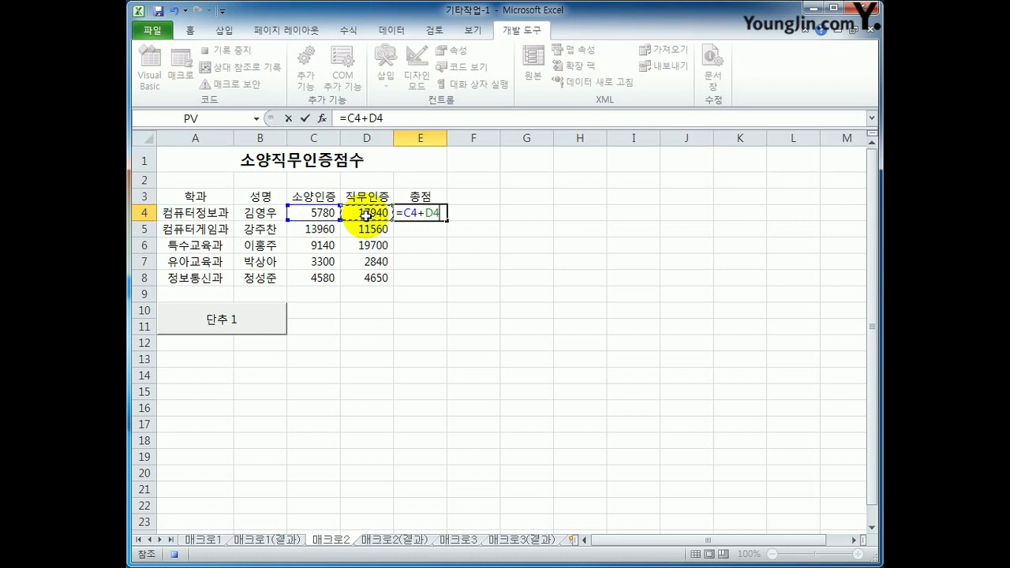
key("Return")
Fill the E4 formula down to E8 and stop recording the 총점 macro
left_click(430, 213)
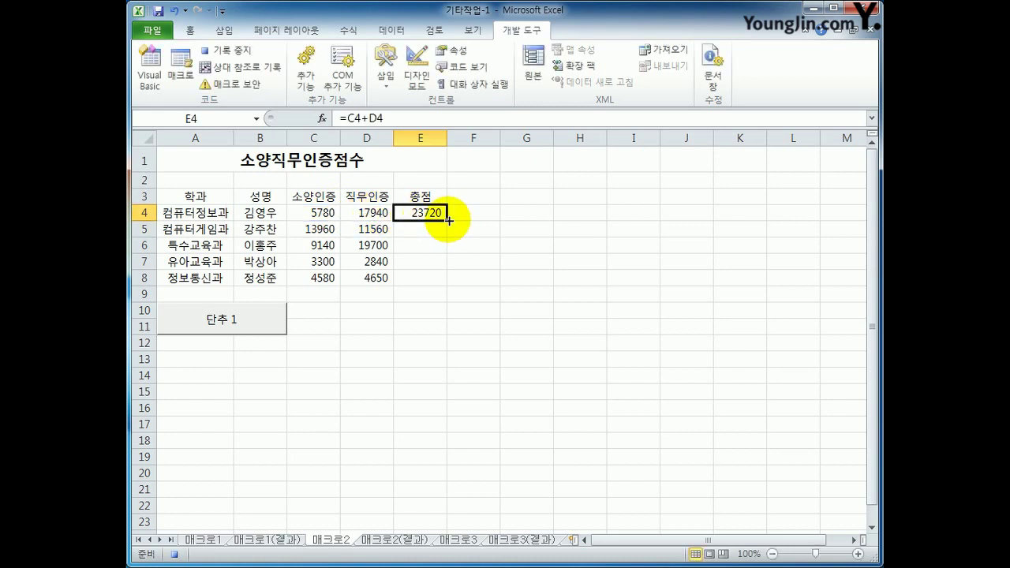
left_click_drag(448, 221, 446, 276)
left_click(432, 278)
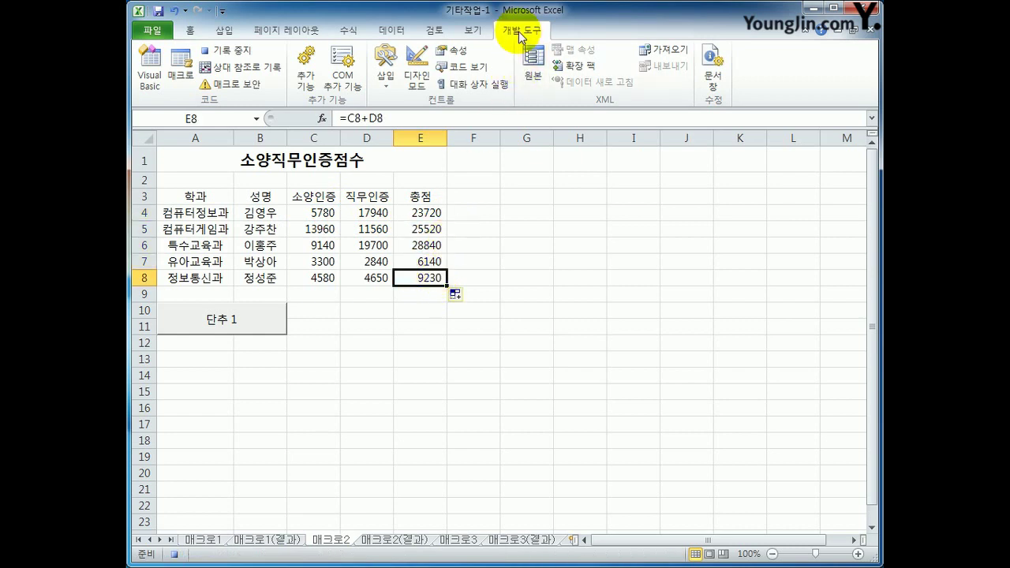
left_click(227, 50)
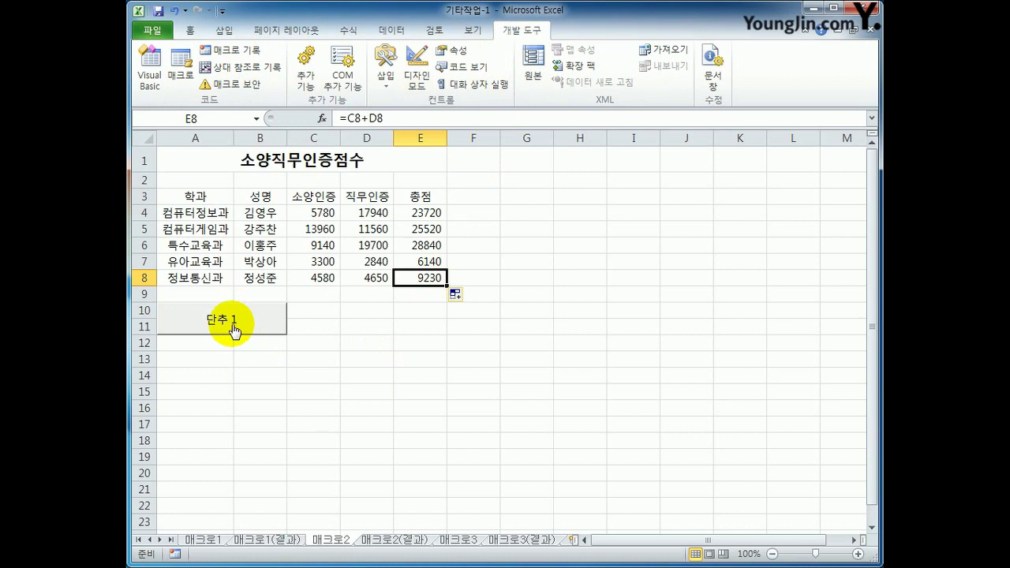
Clear the totals in E4:E8 and test the 총점 macro by running it from its new button
left_click_drag(418, 208, 439, 277)
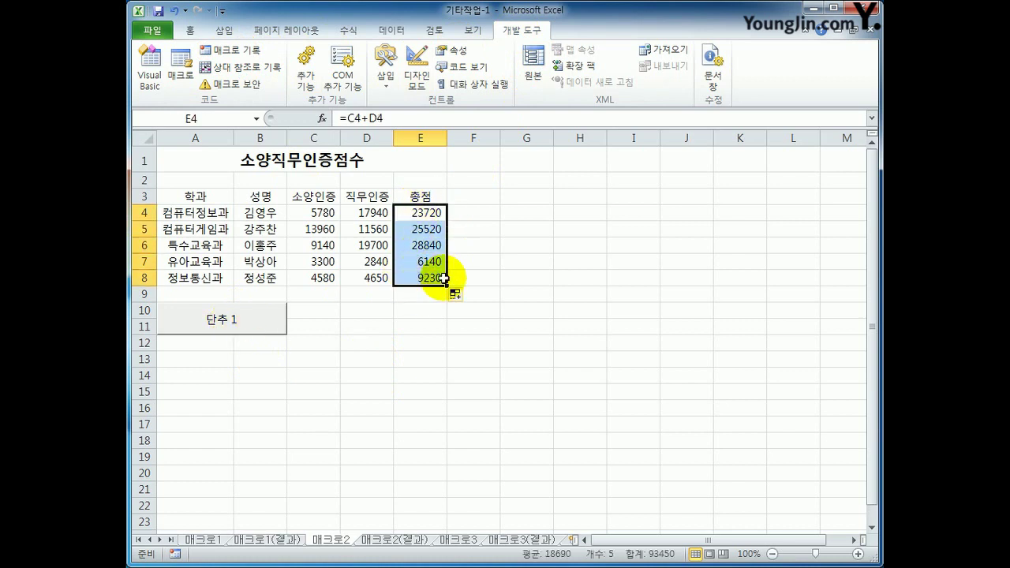
key("Delete")
left_click(224, 325)
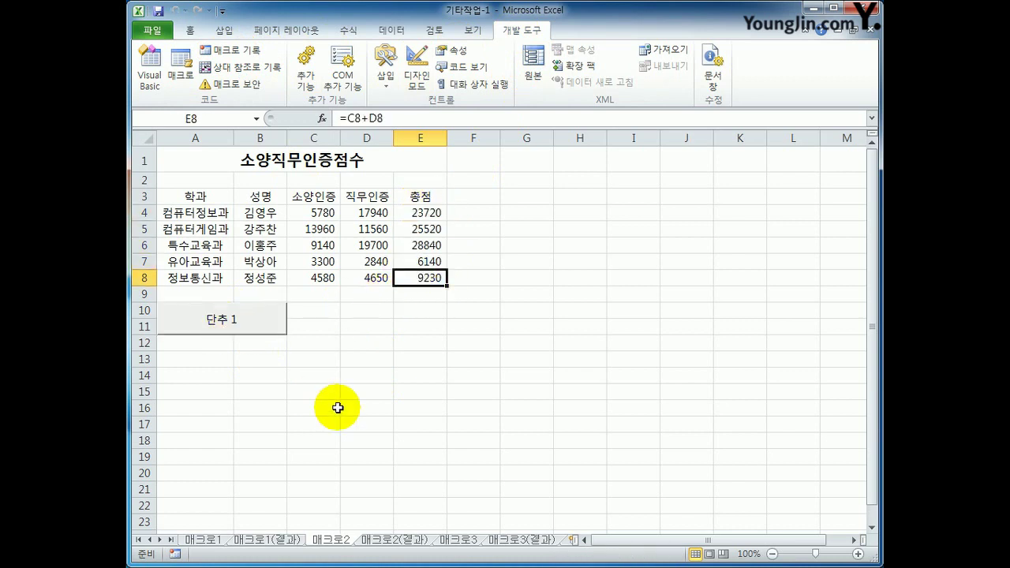
Change the label of the form button over A10:B11 to 총점 and deselect it
right_click(255, 336)
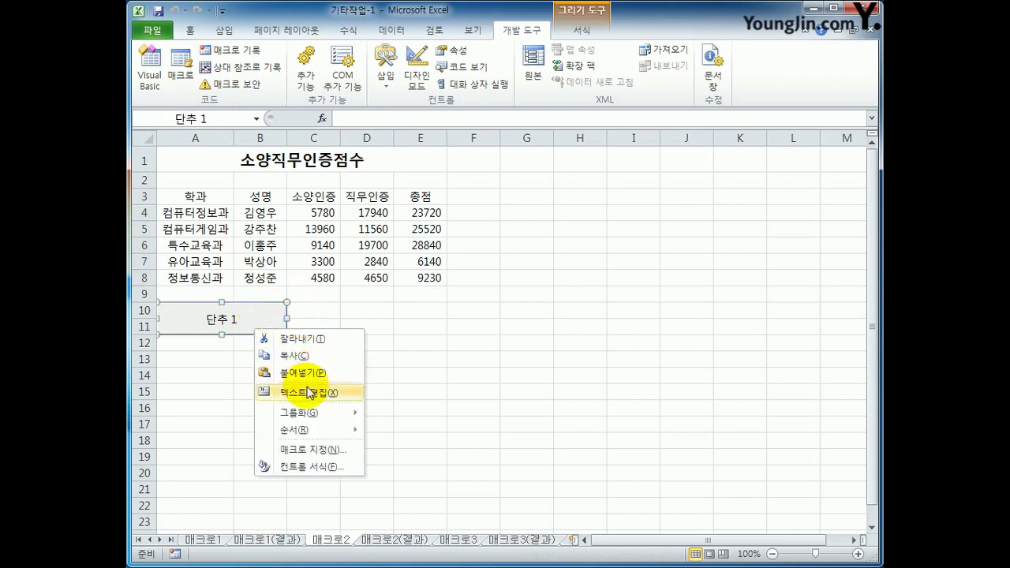
left_click(313, 393)
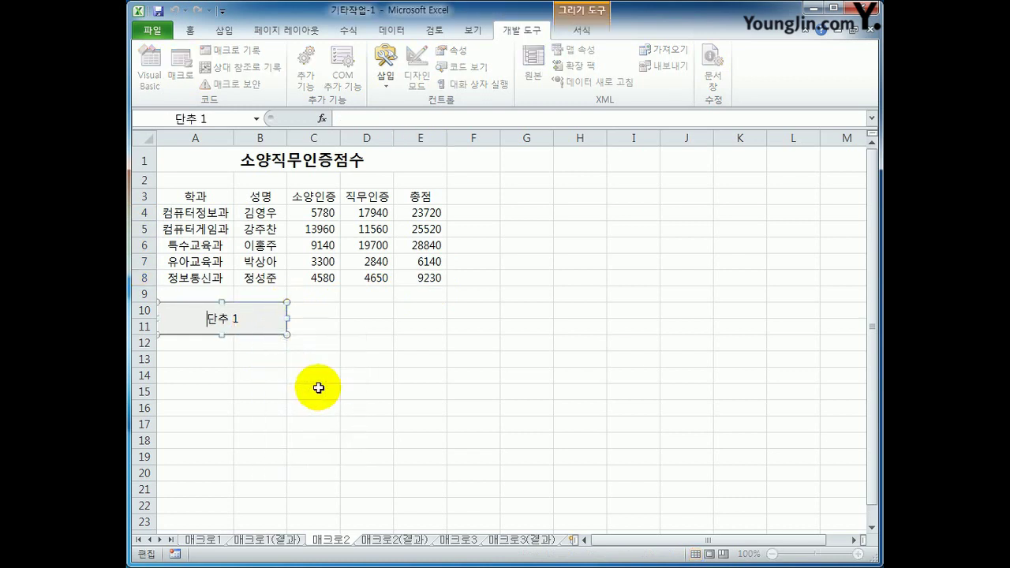
key("ctrl+a")
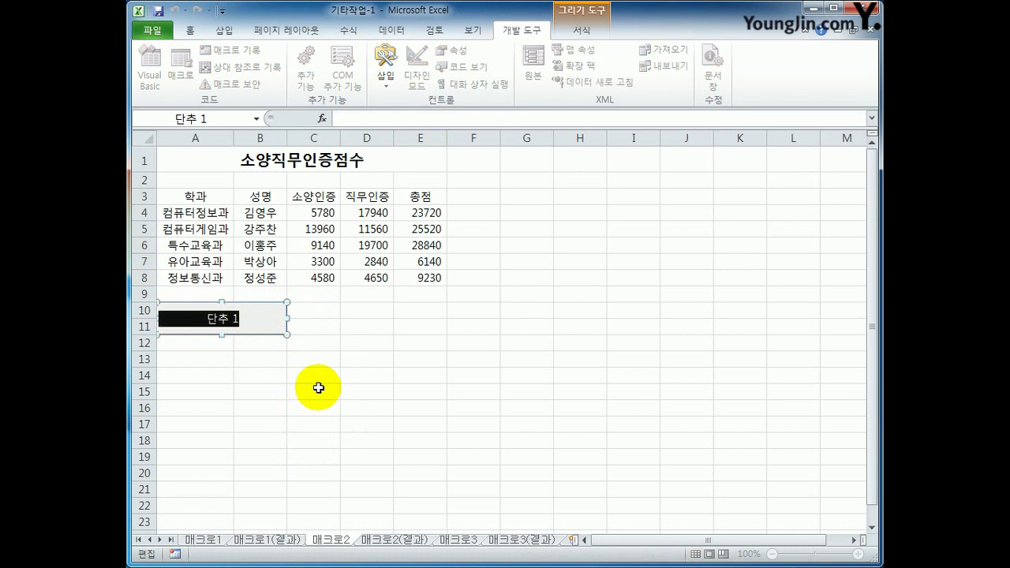
type("총점")
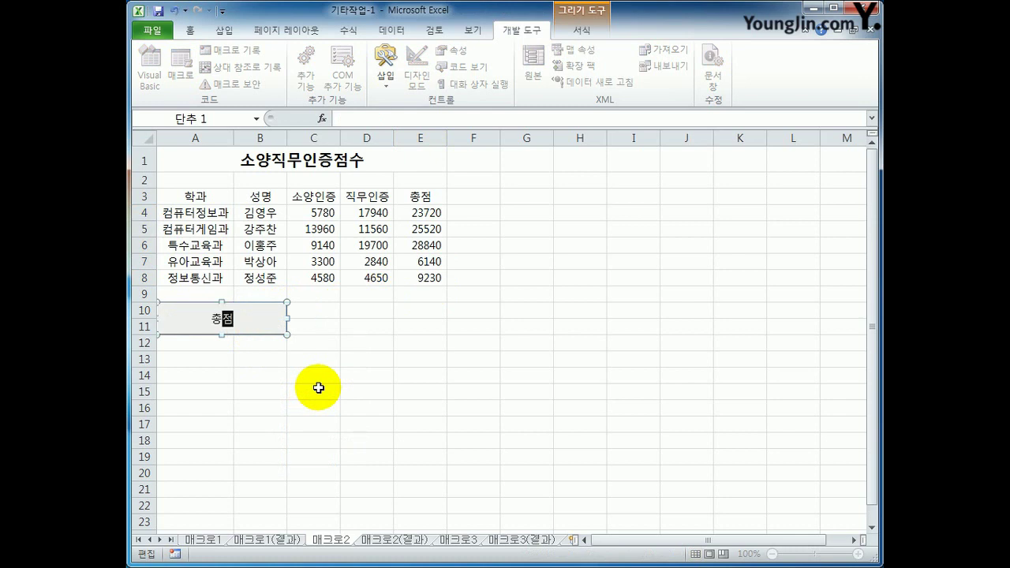
left_click(472, 393)
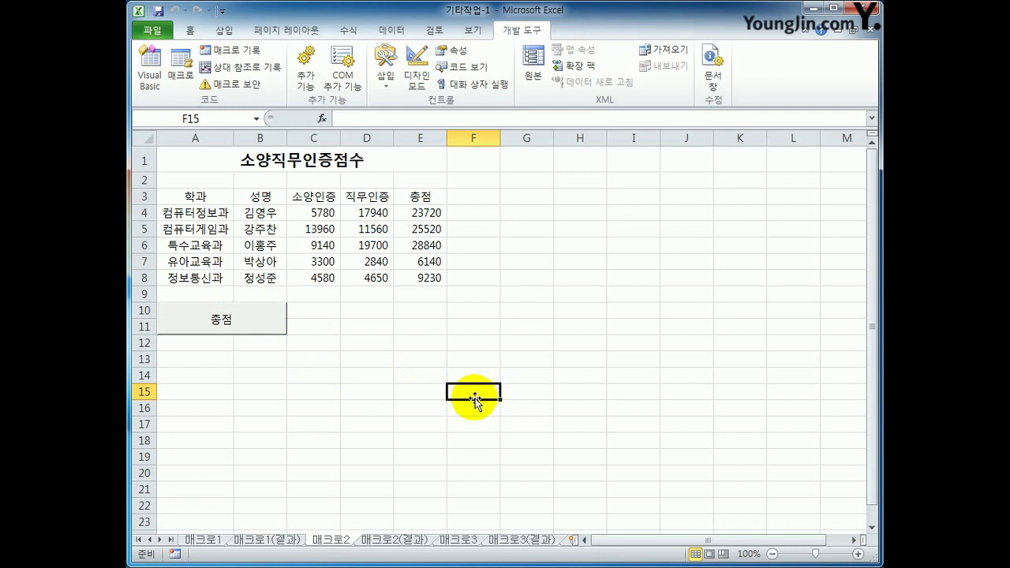
Draw a bevel (빗면) basic shape over D10:E11, about 3.86 cm wide and 1.14 cm high
left_click(233, 32)
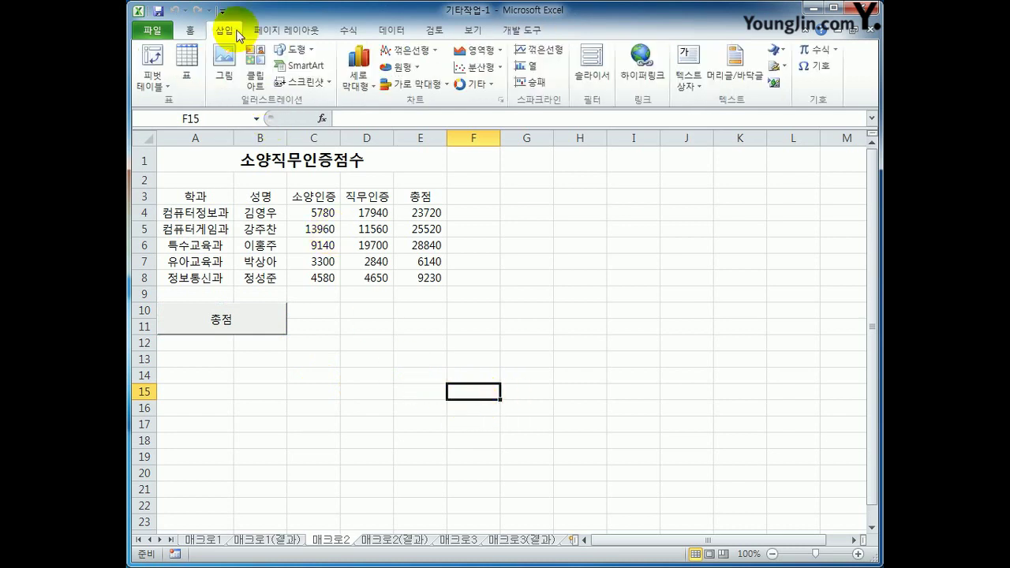
left_click(295, 49)
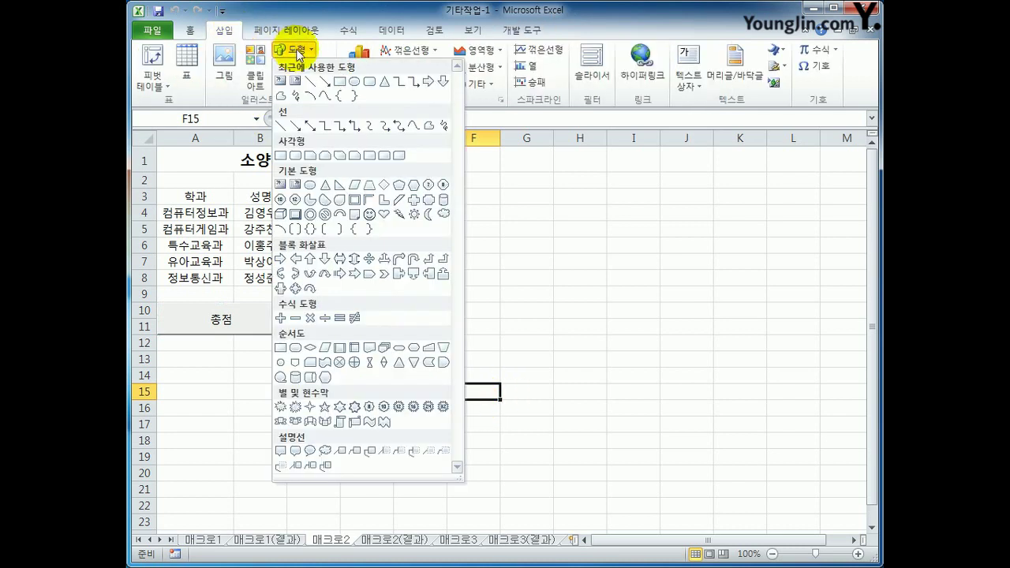
left_click(309, 207)
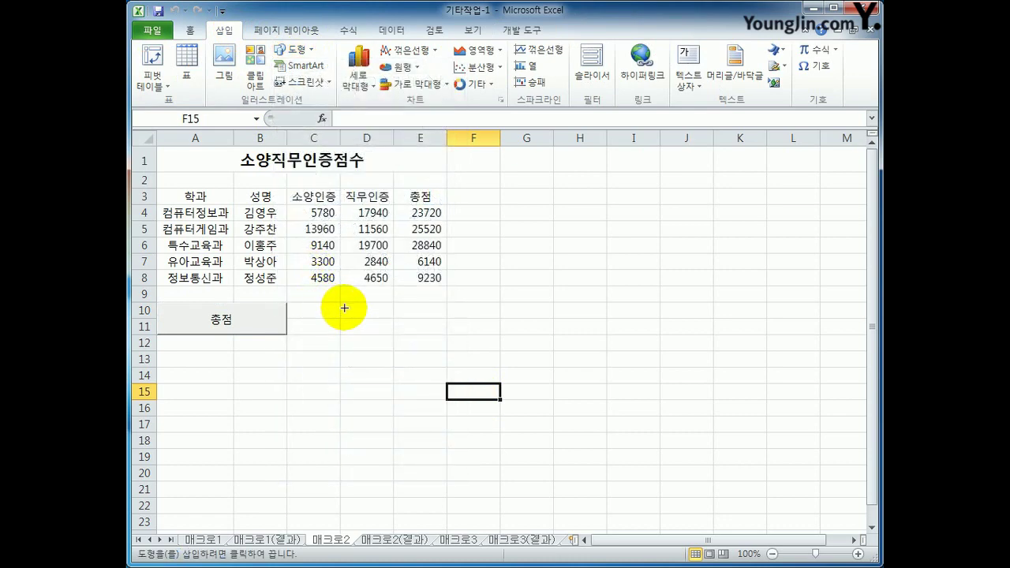
left_click_drag(340, 303, 447, 334)
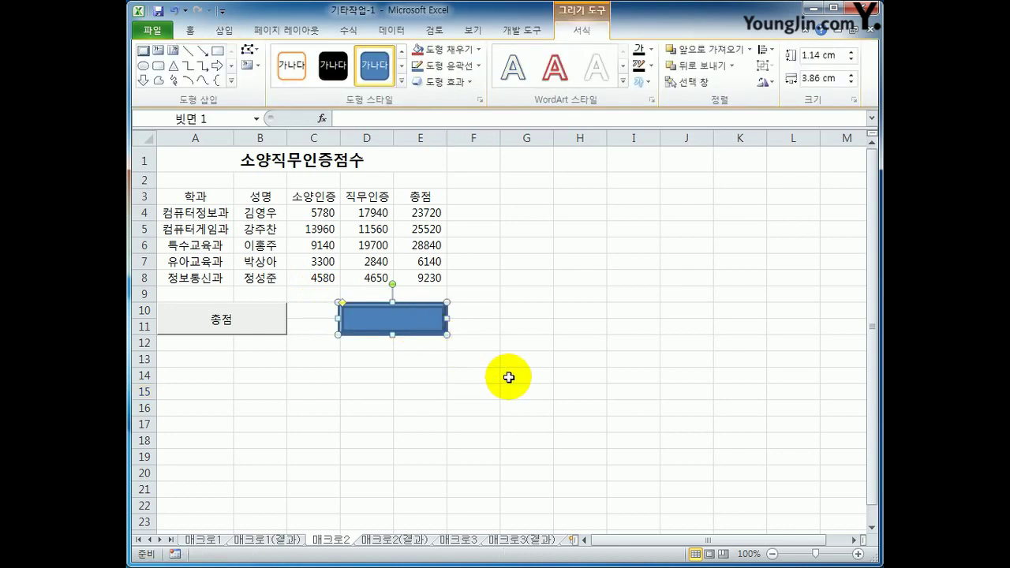
Assign a new macro named 테두리 to the bevel shape and start recording it in the current workbook
right_click(420, 317)
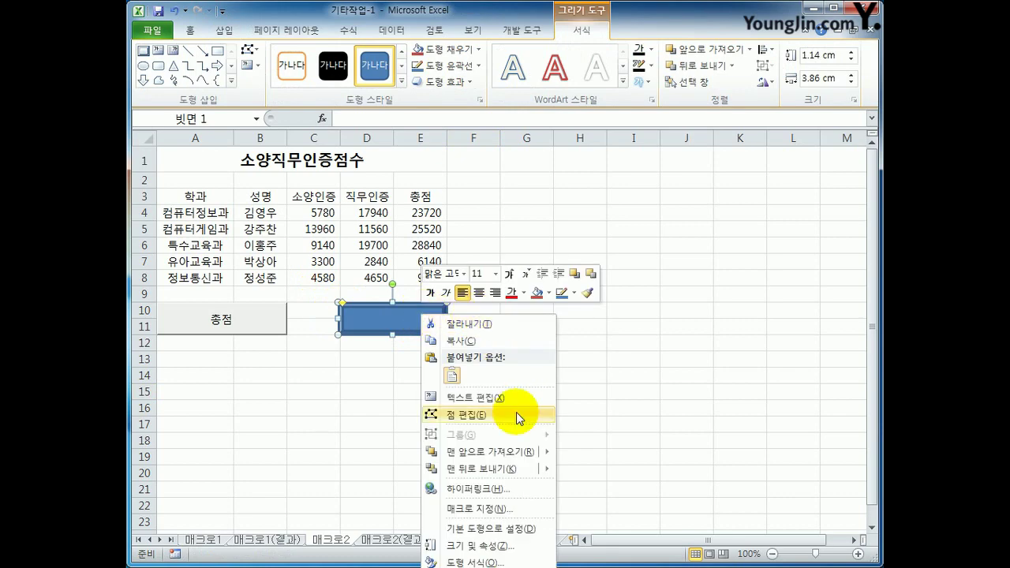
left_click(515, 509)
left_click_drag(552, 383, 659, 195)
type("테두ㄹ")
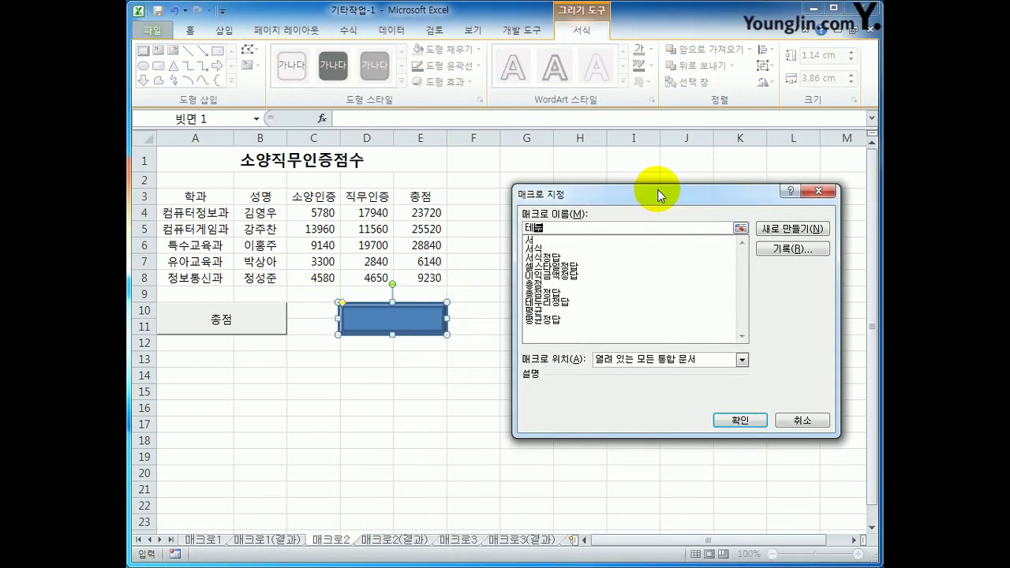
type("ㅣ")
left_click(785, 249)
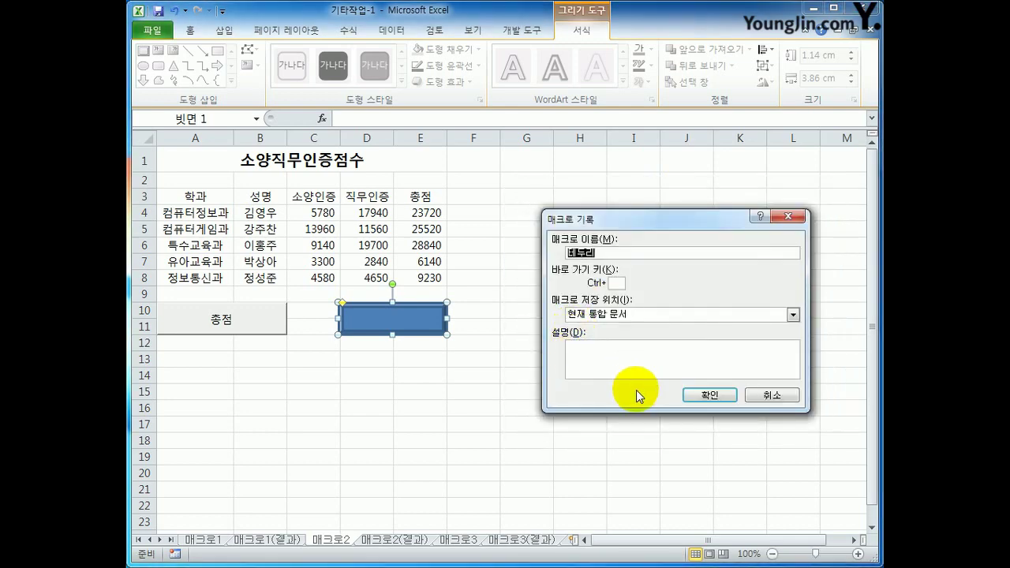
left_click(696, 397)
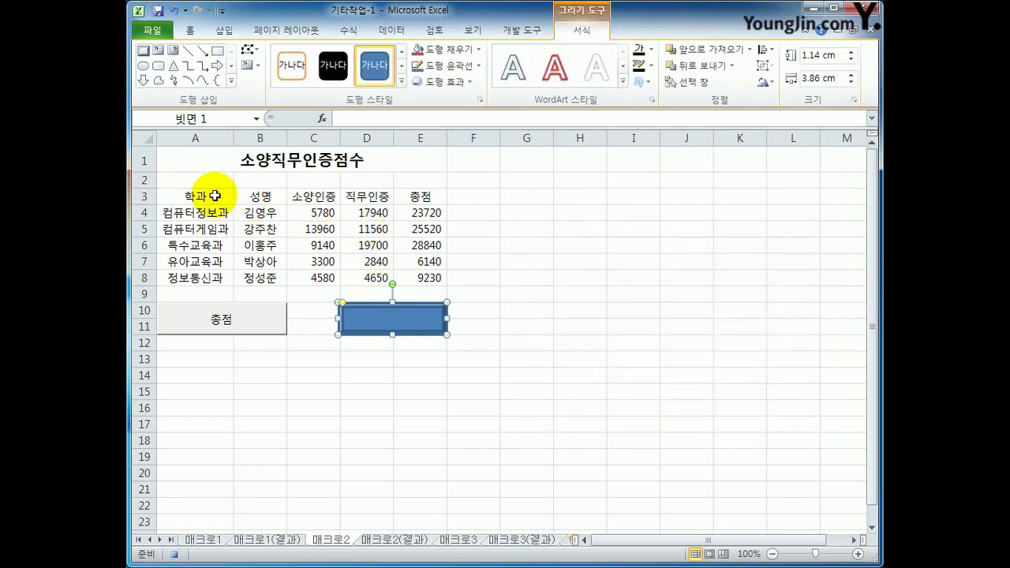
Apply all borders (모든 테두리) to the table range A3:E8
left_click_drag(212, 196, 414, 274)
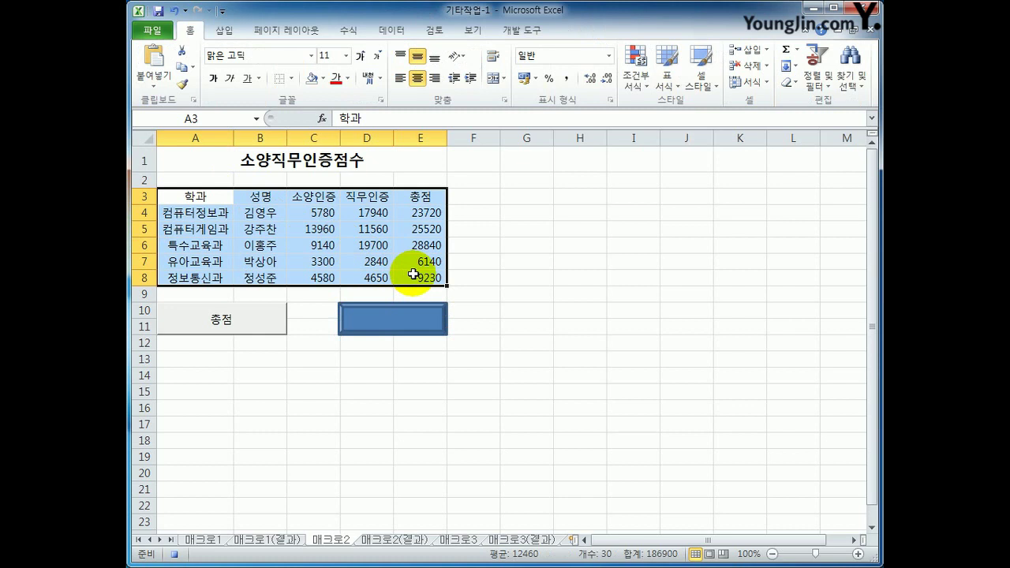
left_click(292, 79)
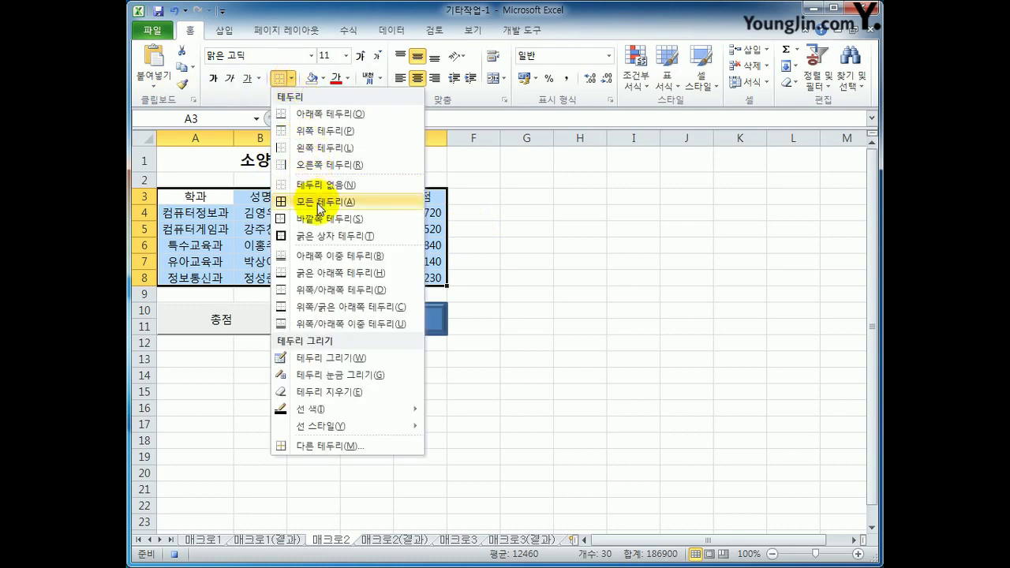
left_click(314, 201)
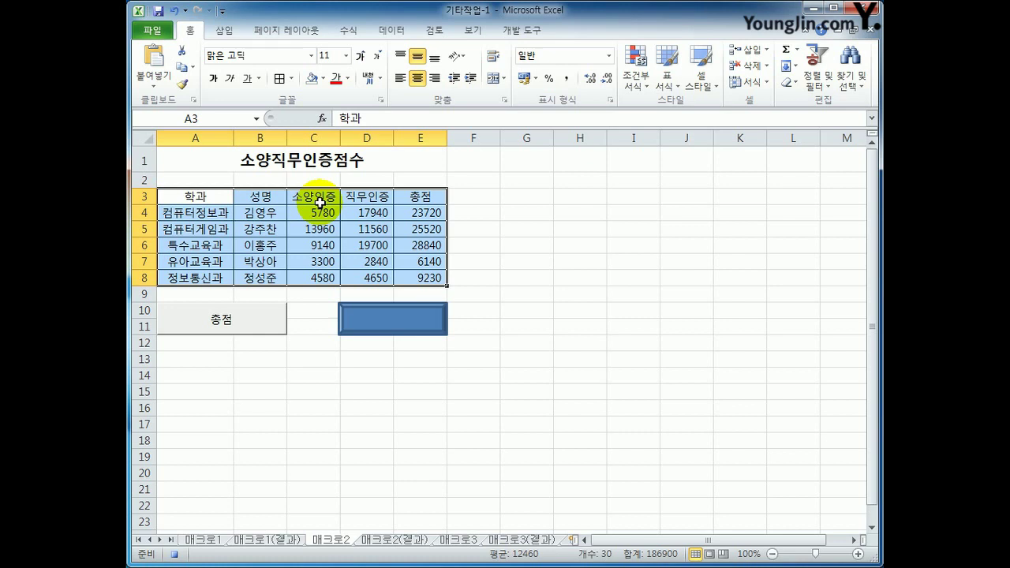
Stop recording the 테두리 macro and deselect the table
left_click(521, 31)
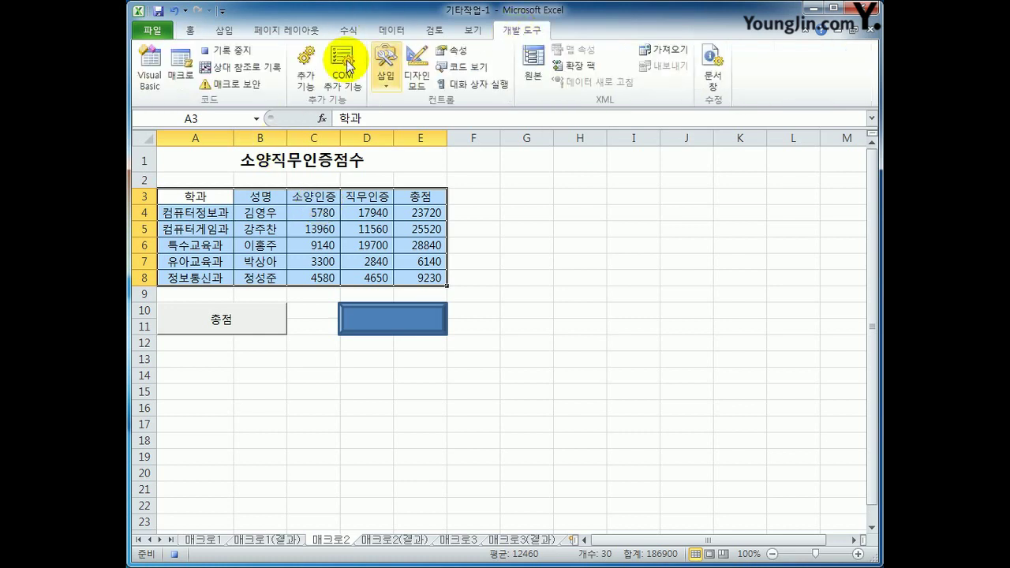
left_click(250, 60)
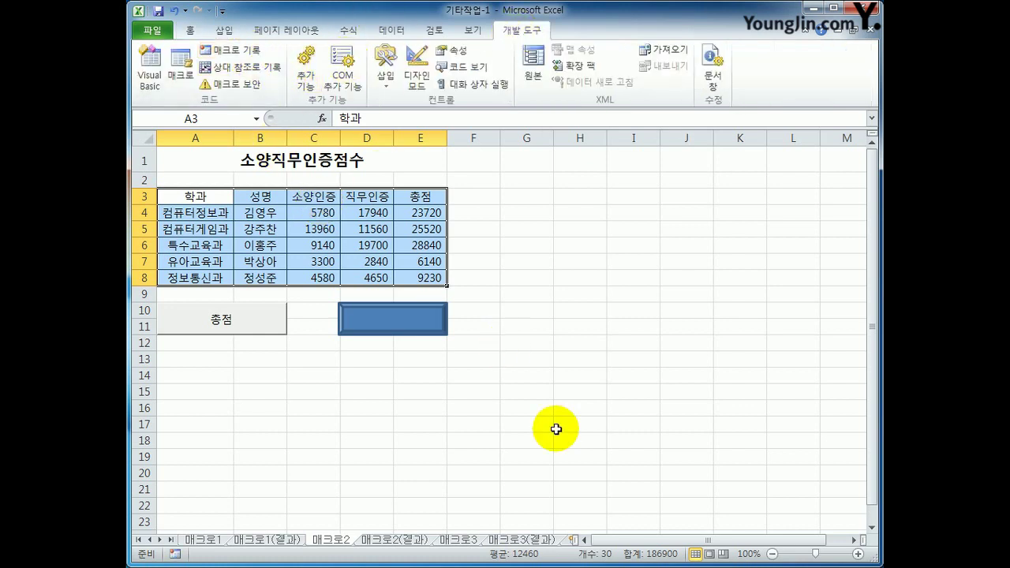
left_click(480, 327)
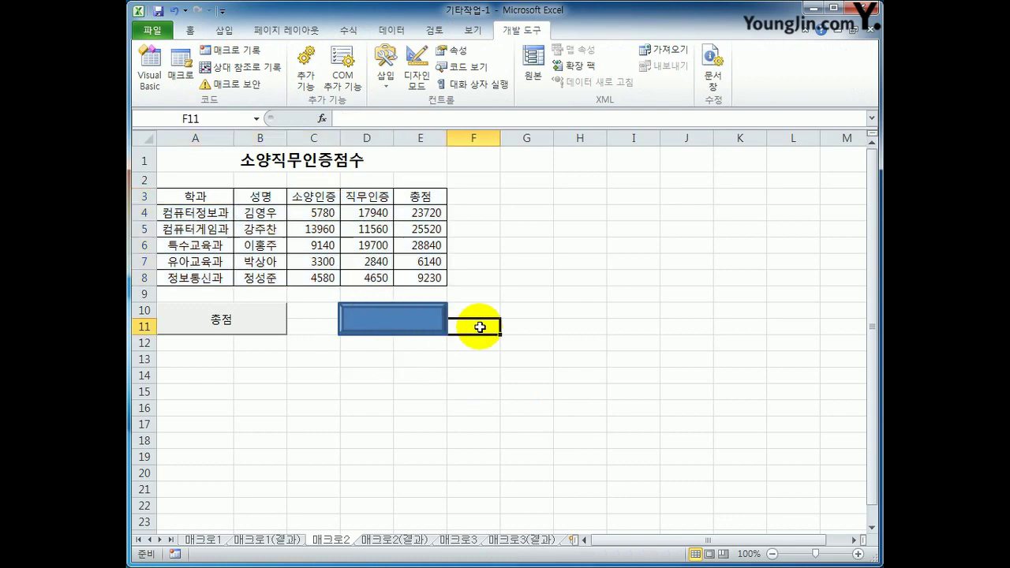
Label the bevel shape over D10:E11 테두리, centre the text vertically and horizontally, and deselect the shape
right_click(405, 319)
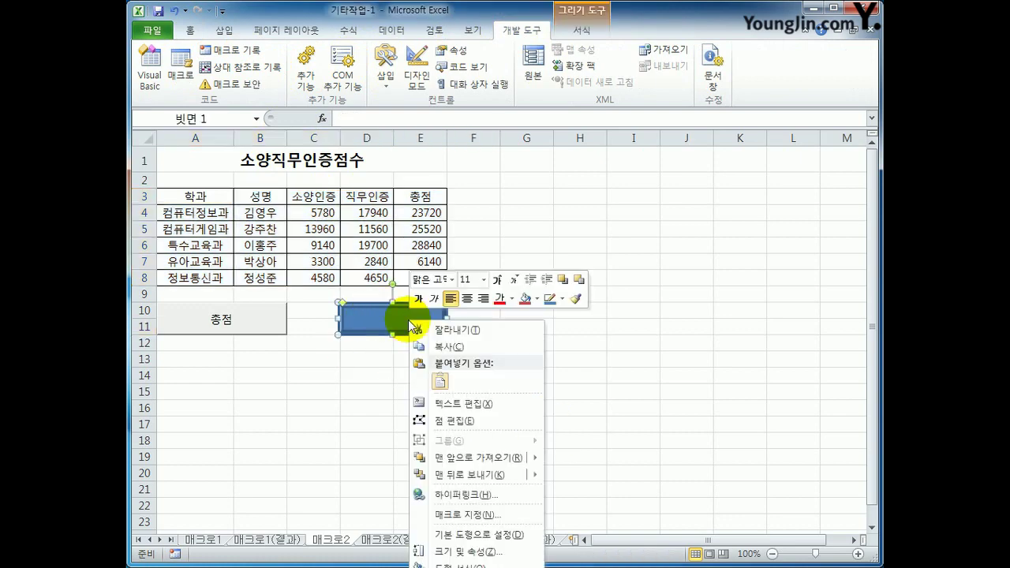
left_click(512, 408)
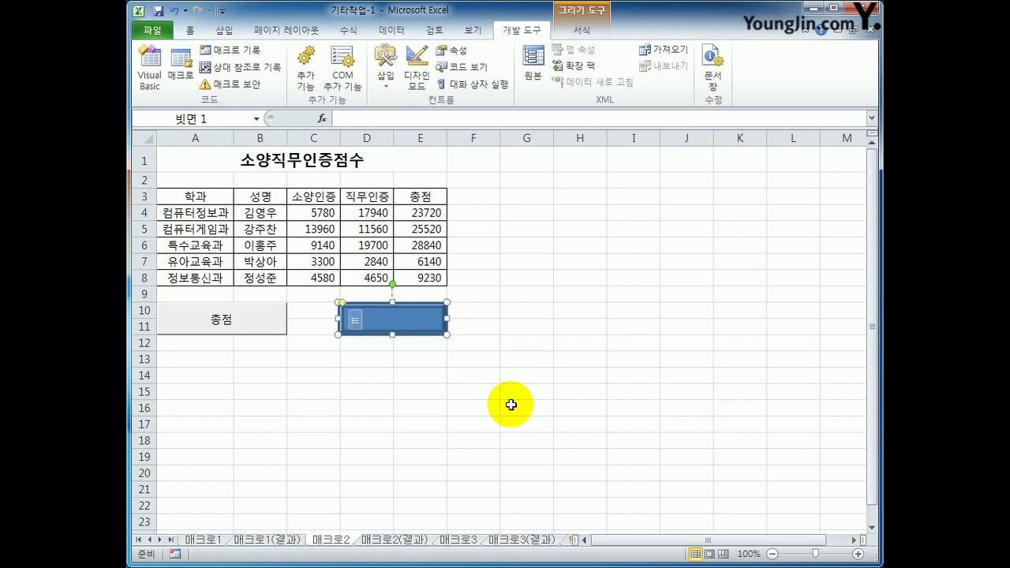
type("테두리")
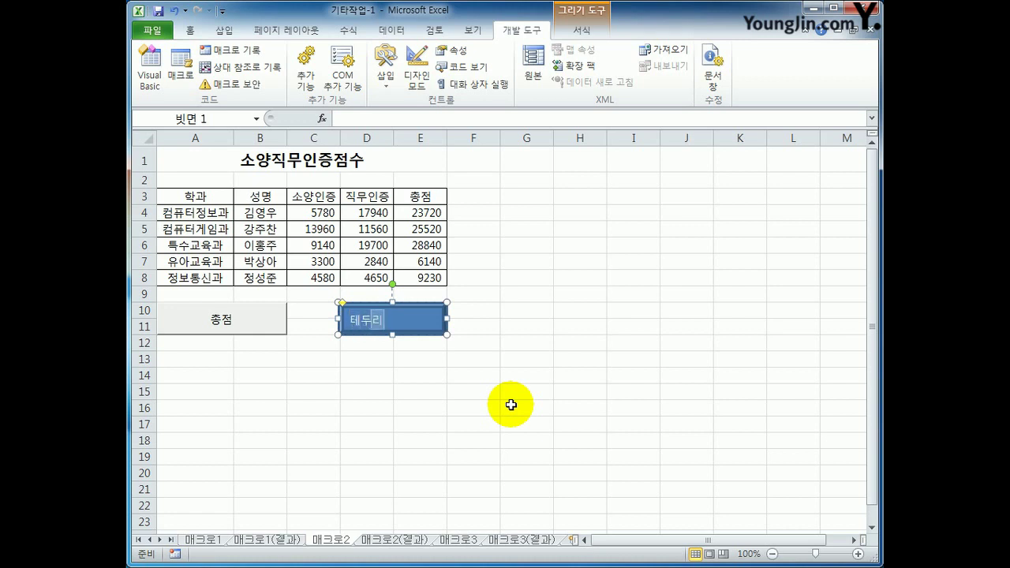
left_click(203, 32)
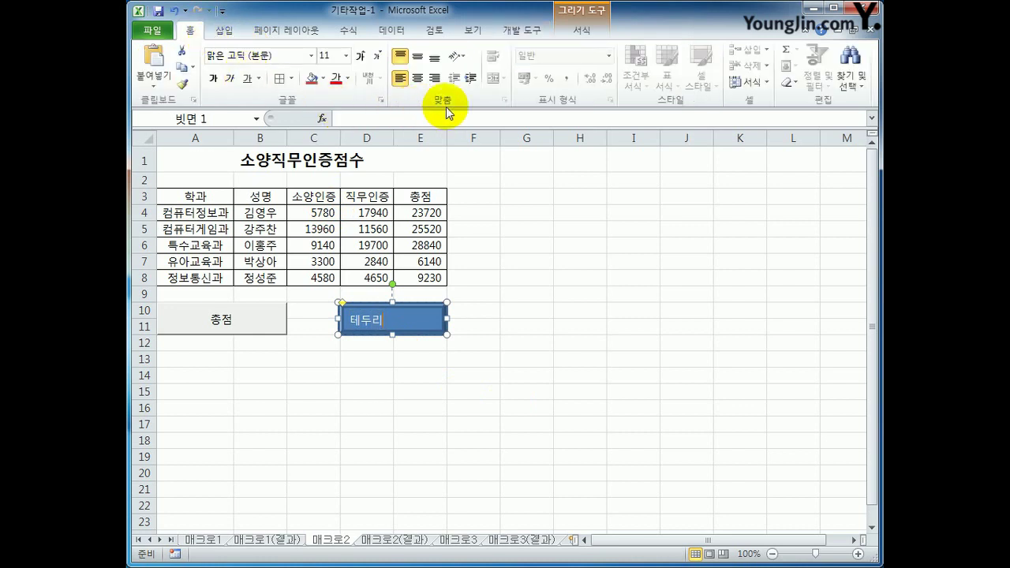
left_click(417, 58)
left_click(417, 78)
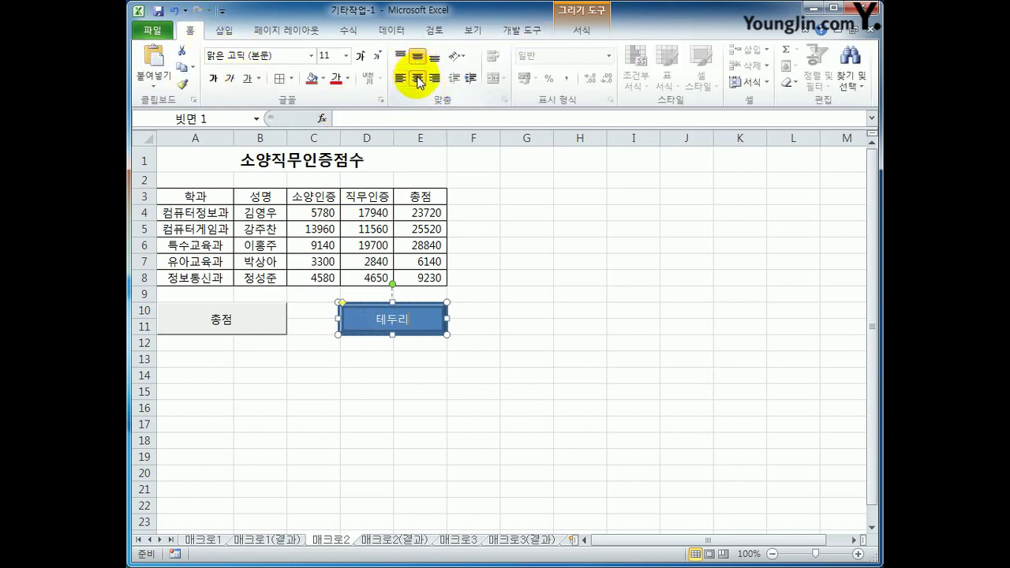
left_click(517, 336)
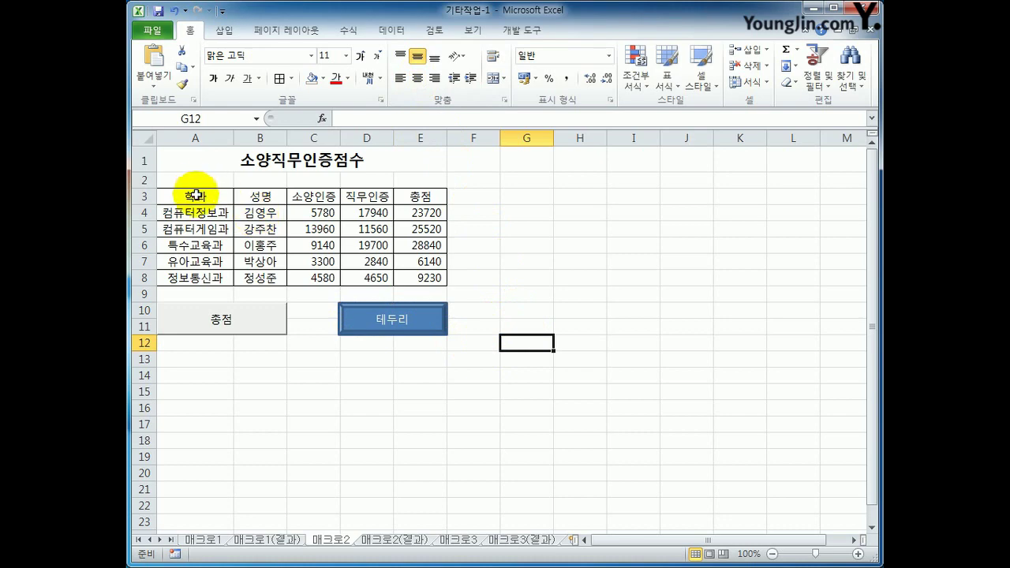
Remove all borders from A3:E8 and run the 테두리 macro from the bevel shape to test it
left_click_drag(198, 198, 418, 275)
left_click(290, 79)
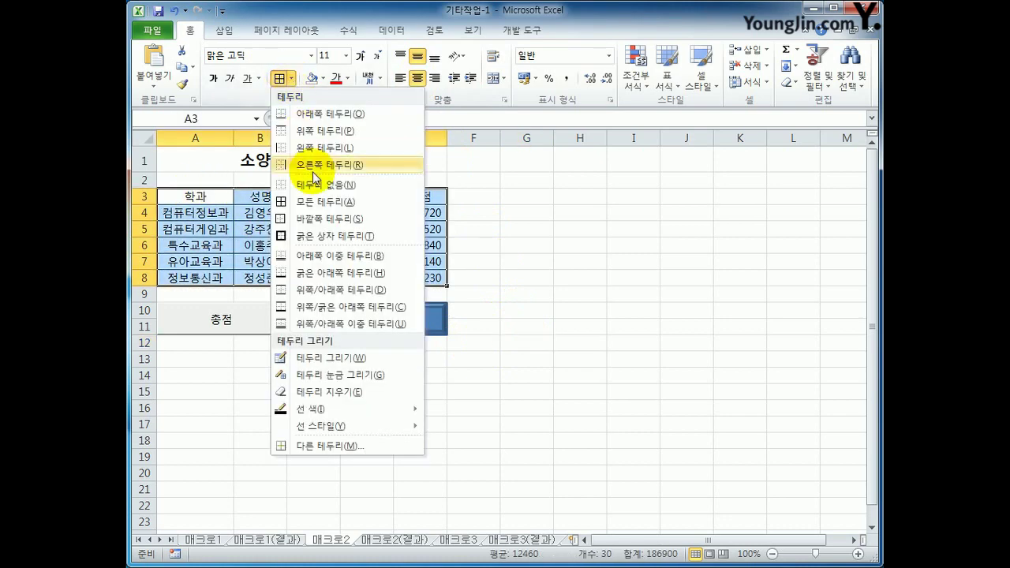
left_click(304, 178)
left_click(580, 359)
left_click(438, 331)
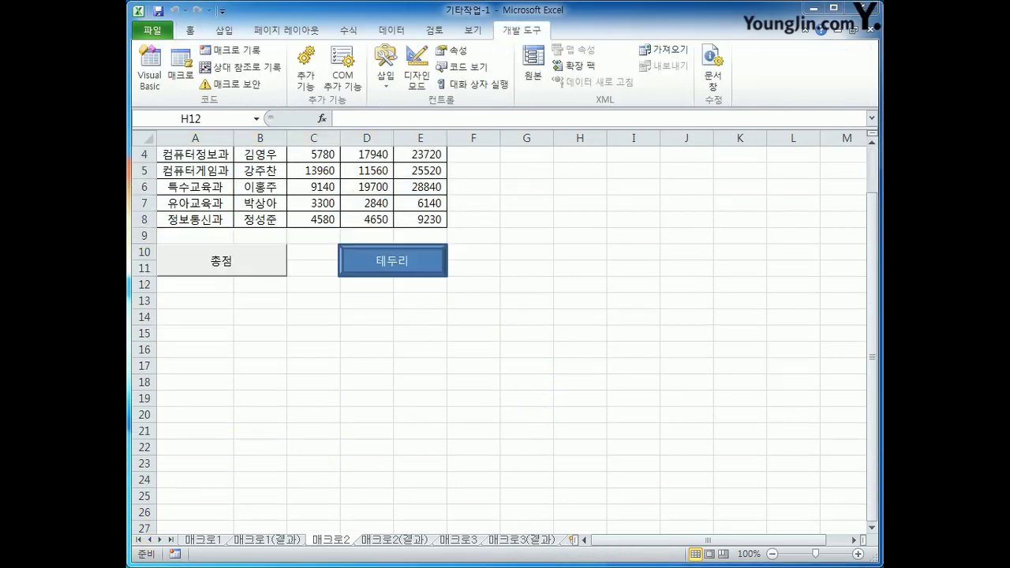
Clear the 이익금액 values in F4:F11 on the 매크로3(결과) sheet
left_click(473, 541)
left_click(514, 540)
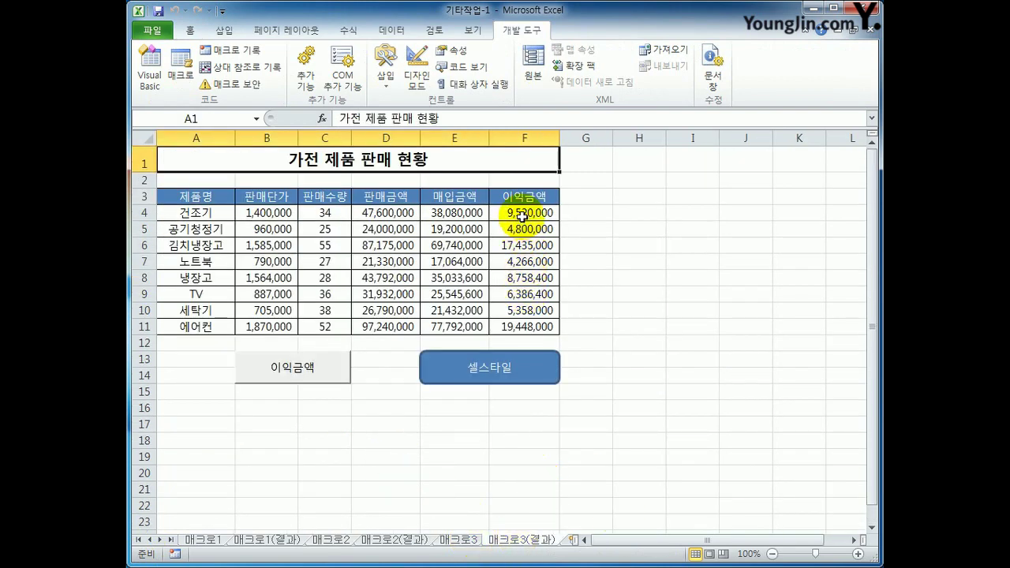
left_click_drag(525, 212, 542, 326)
key("Delete")
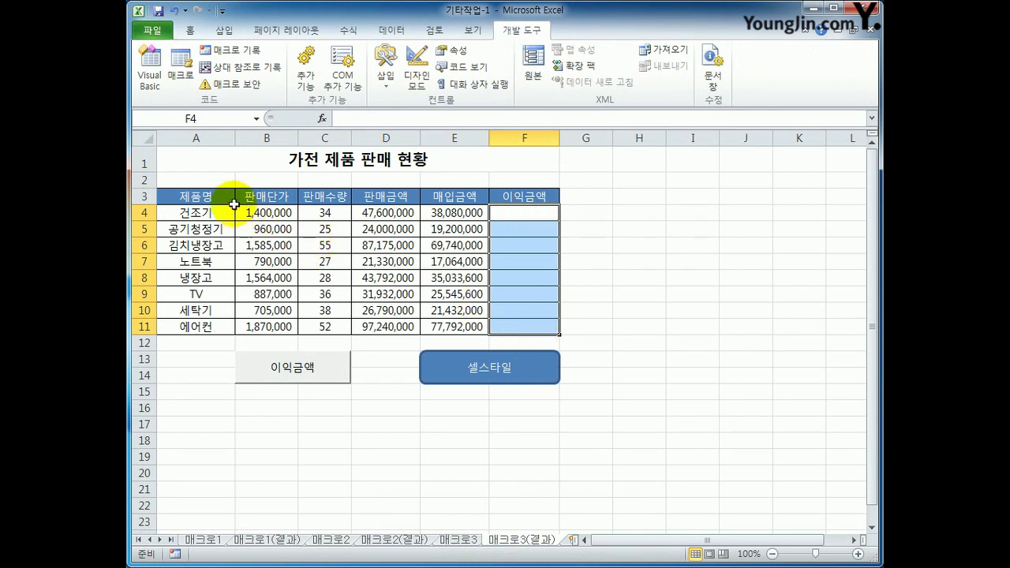
Remove the fill from header row A3:F3 on 매크로3(결과) and set its font color to automatic
left_click(458, 541)
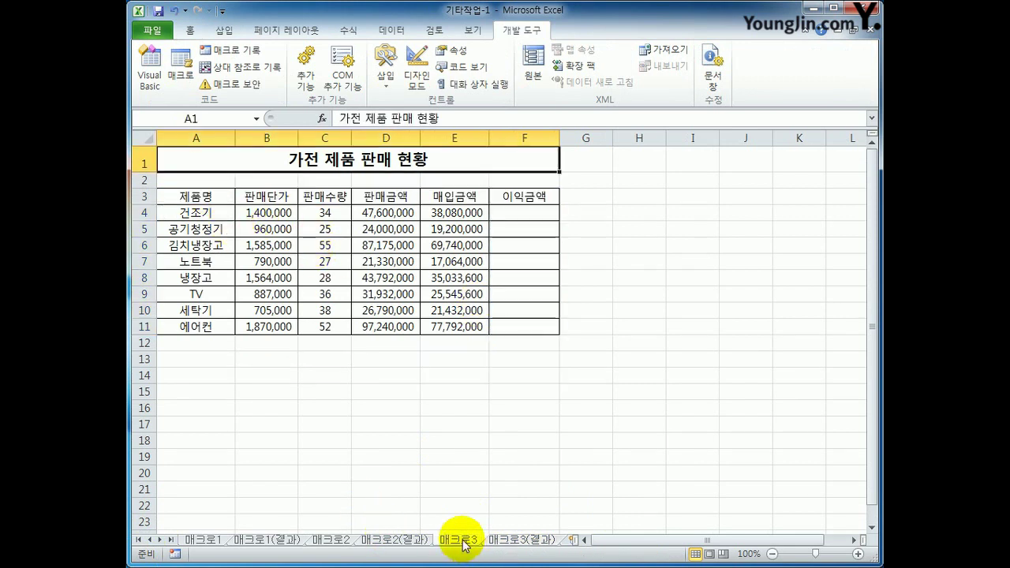
left_click(521, 540)
left_click_drag(169, 194, 511, 197)
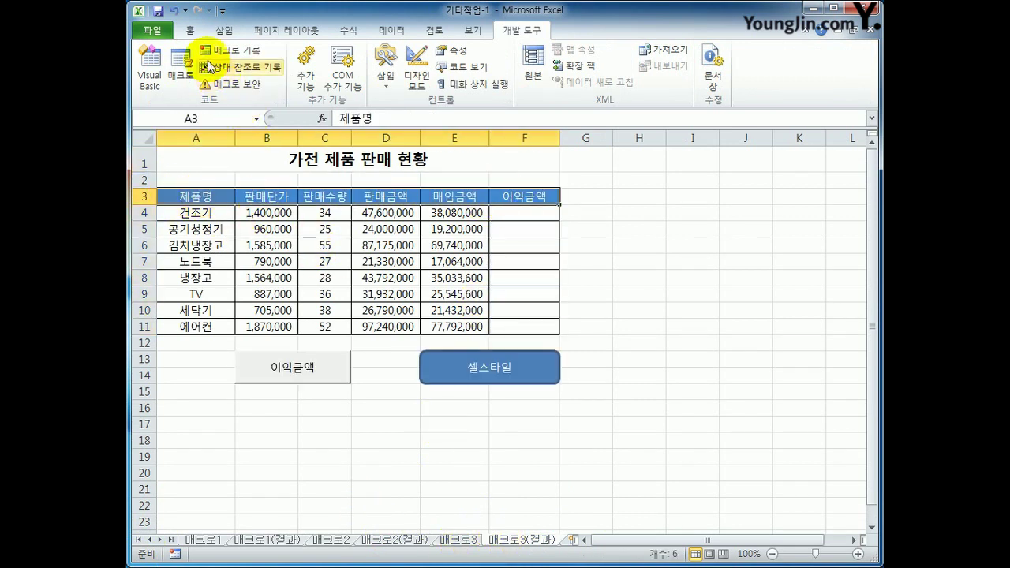
left_click(191, 32)
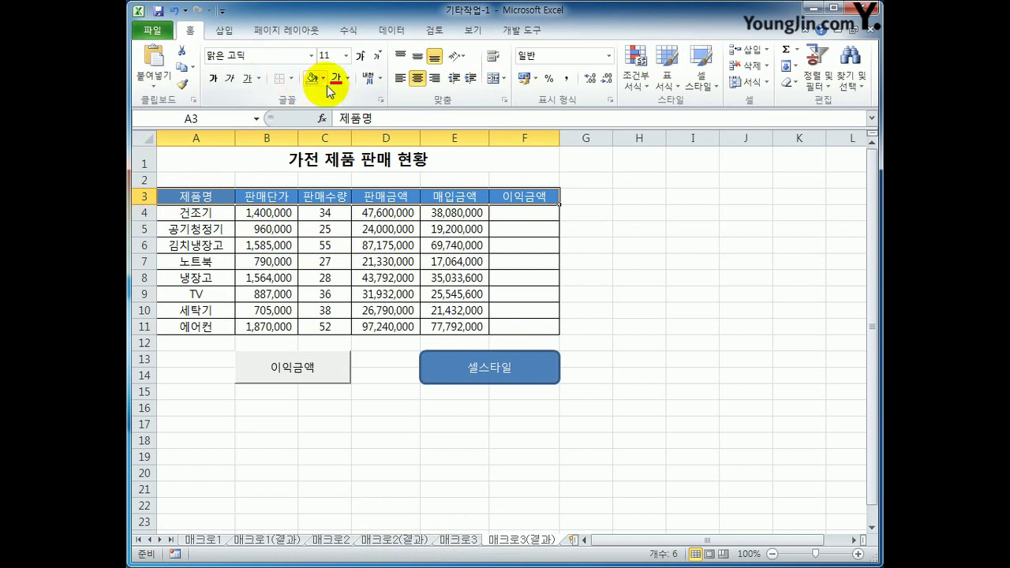
left_click(323, 78)
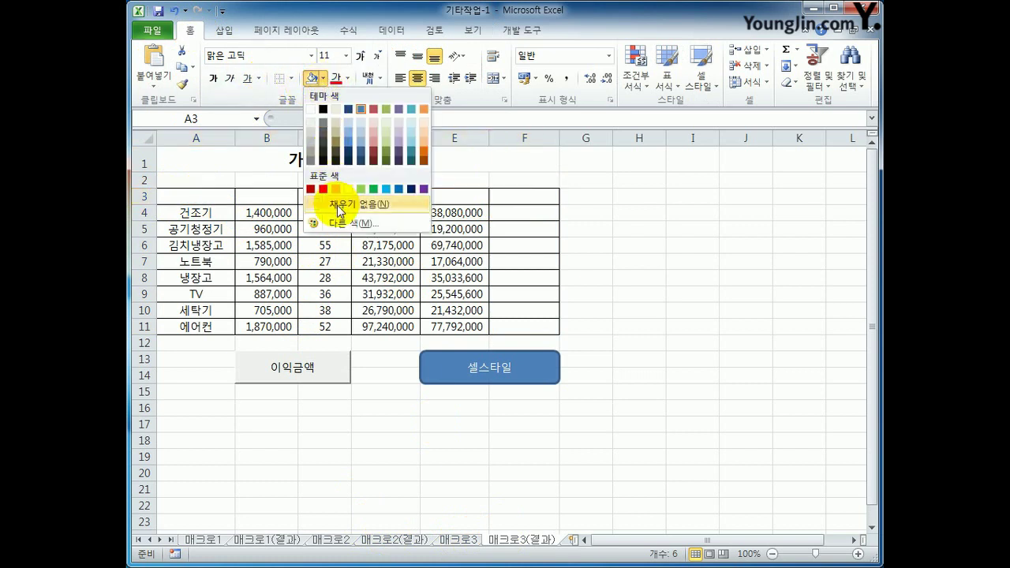
left_click(343, 205)
left_click(346, 78)
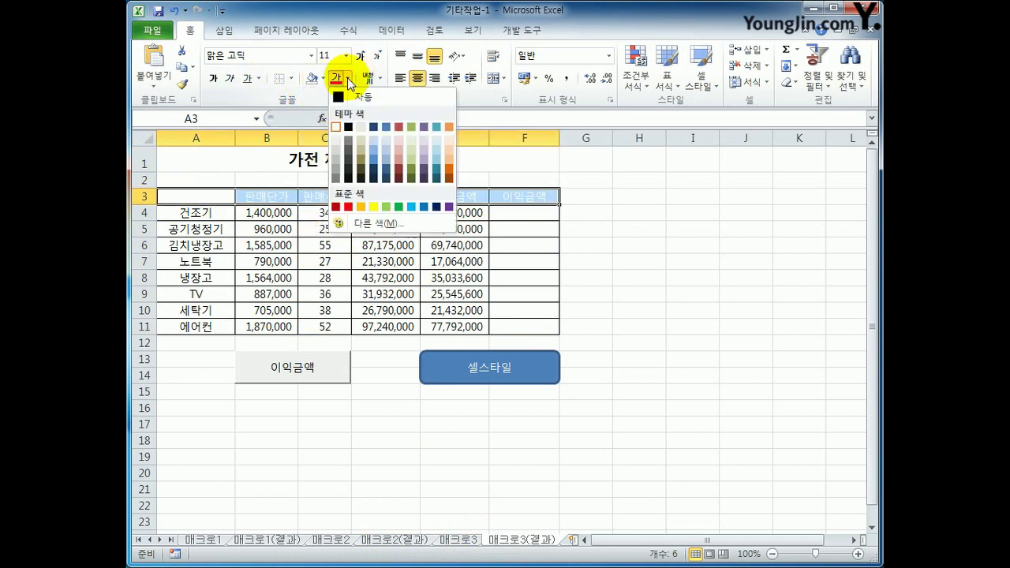
left_click(339, 96)
left_click(712, 408)
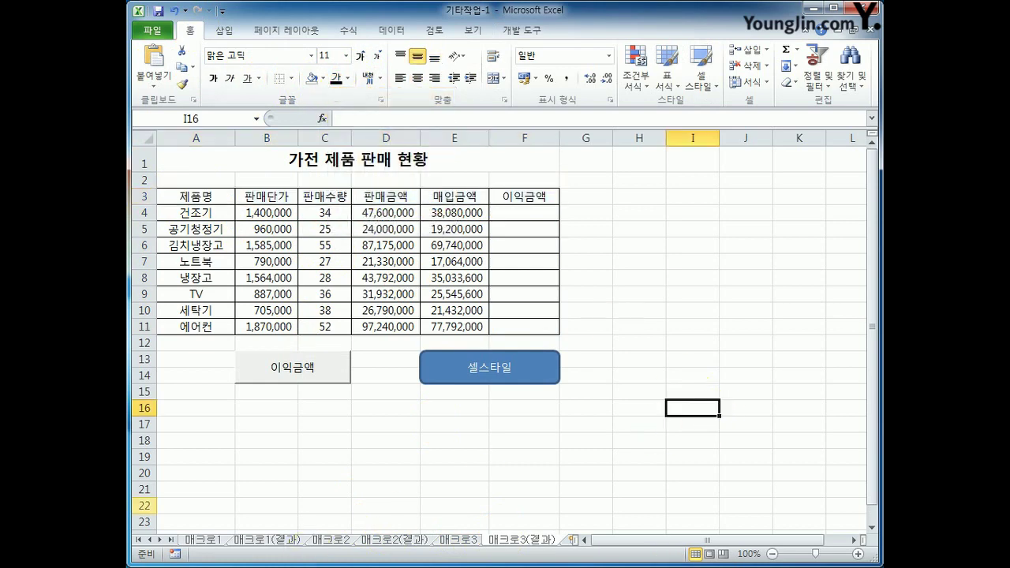
Assign the existing macro 이익금액정답 to the 이익금액 button and run it
left_click(287, 385)
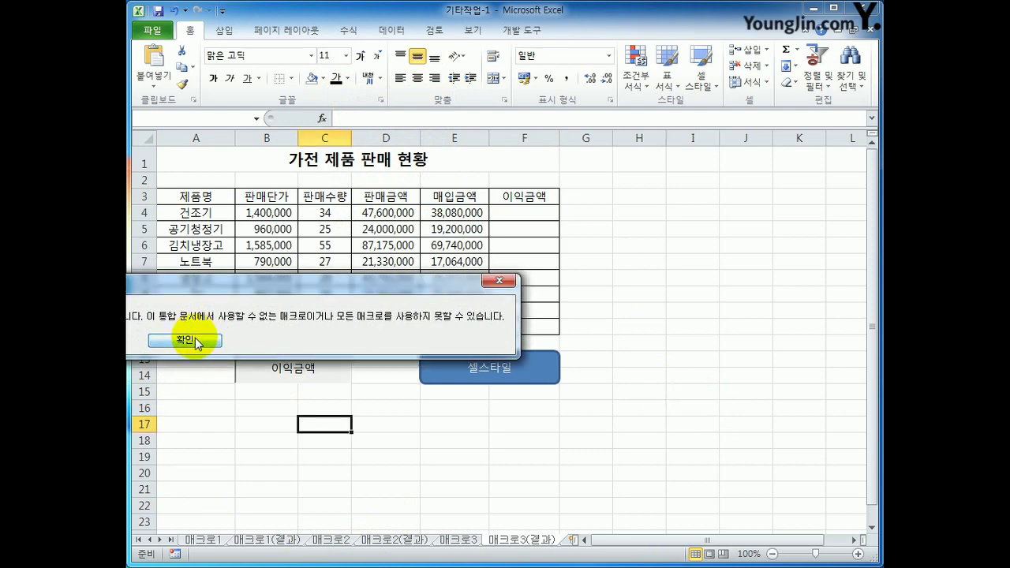
left_click(196, 341)
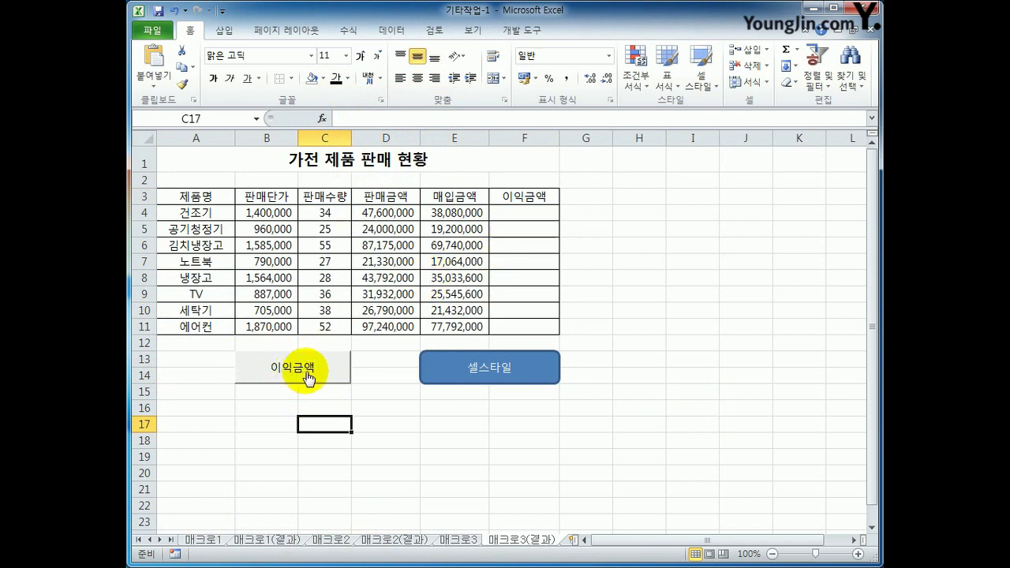
right_click(300, 372)
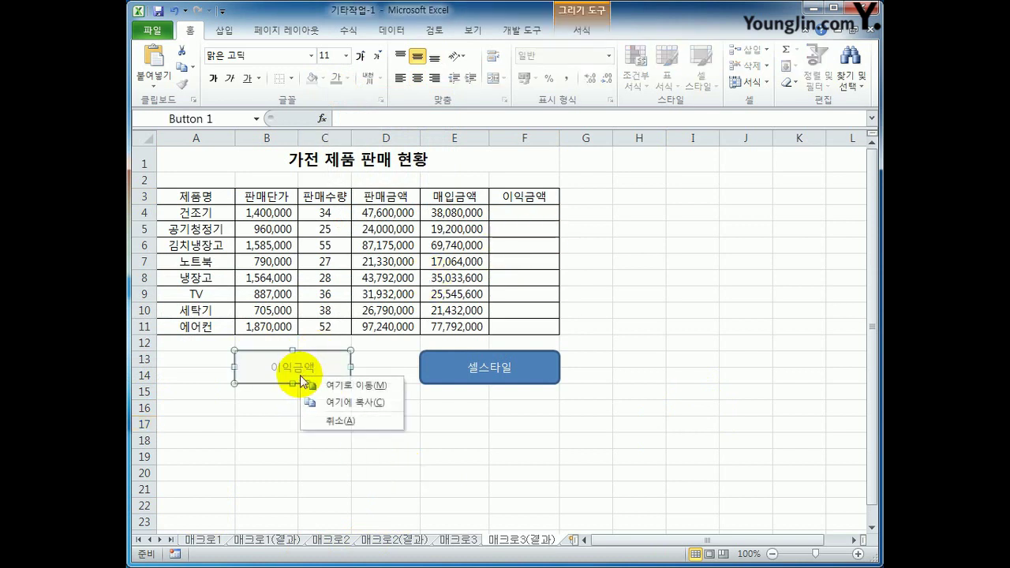
key("Escape")
right_click(334, 351)
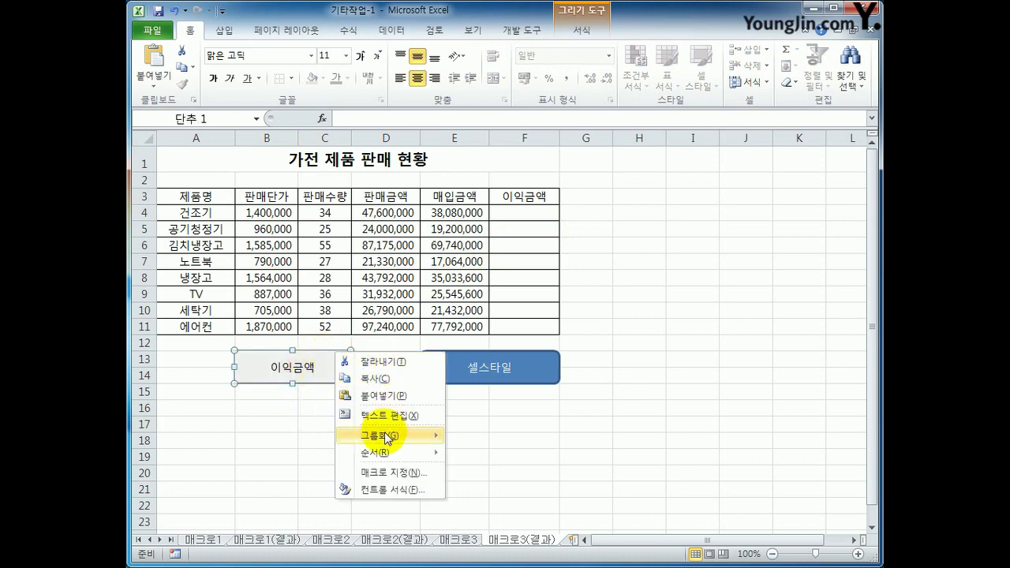
left_click(390, 475)
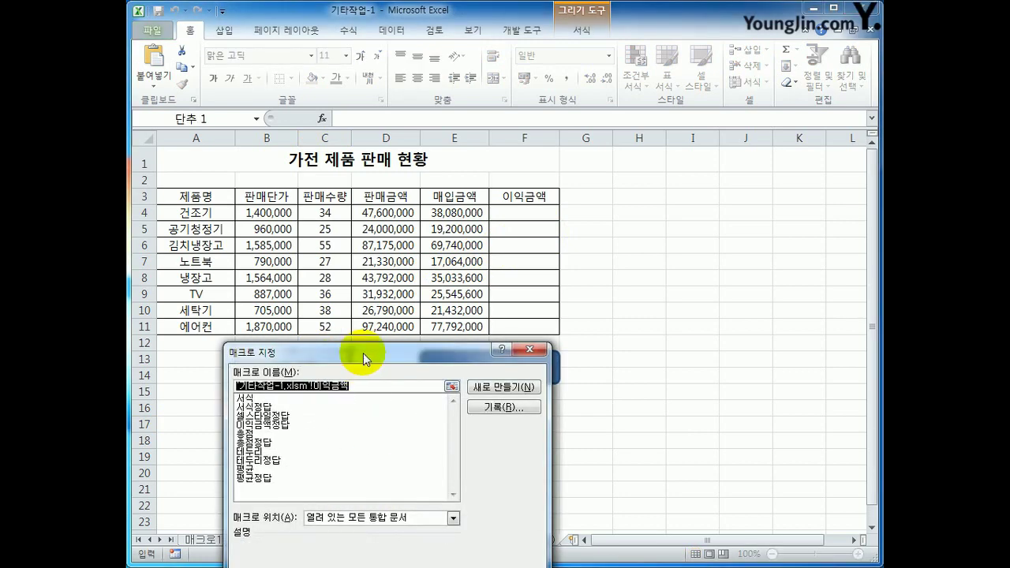
left_click_drag(363, 353, 538, 157)
left_click(467, 227)
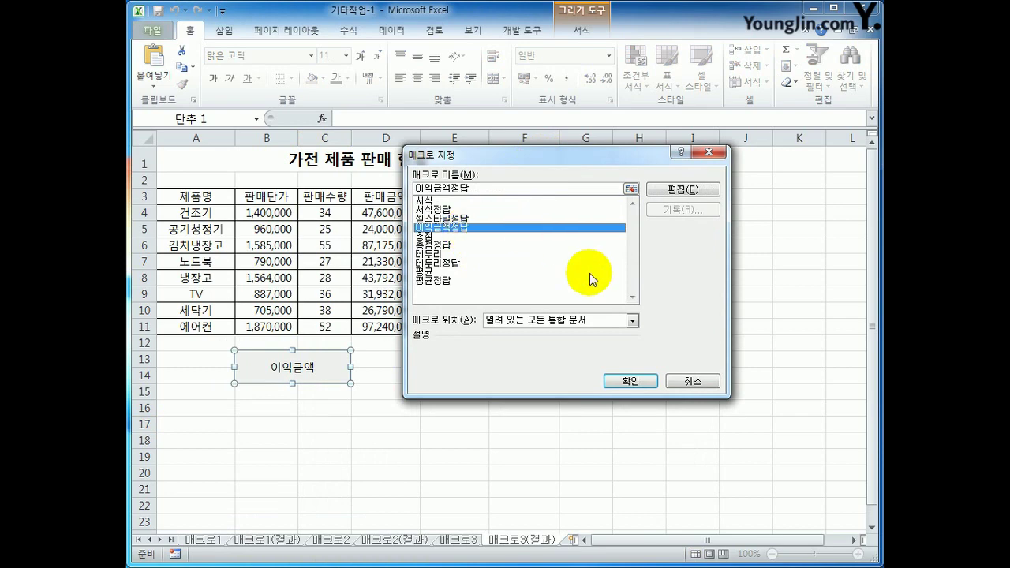
left_click(630, 380)
left_click(566, 424)
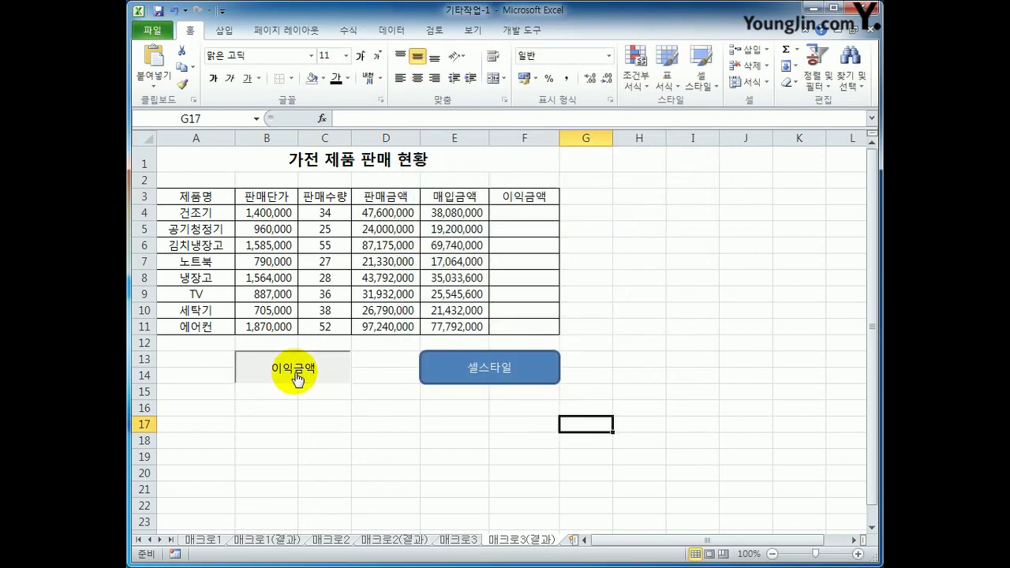
left_click(295, 376)
Assign the existing macro 셀스타일정답 to the 셀스타일 rounded rectangle and deselect the shape
left_click(491, 371)
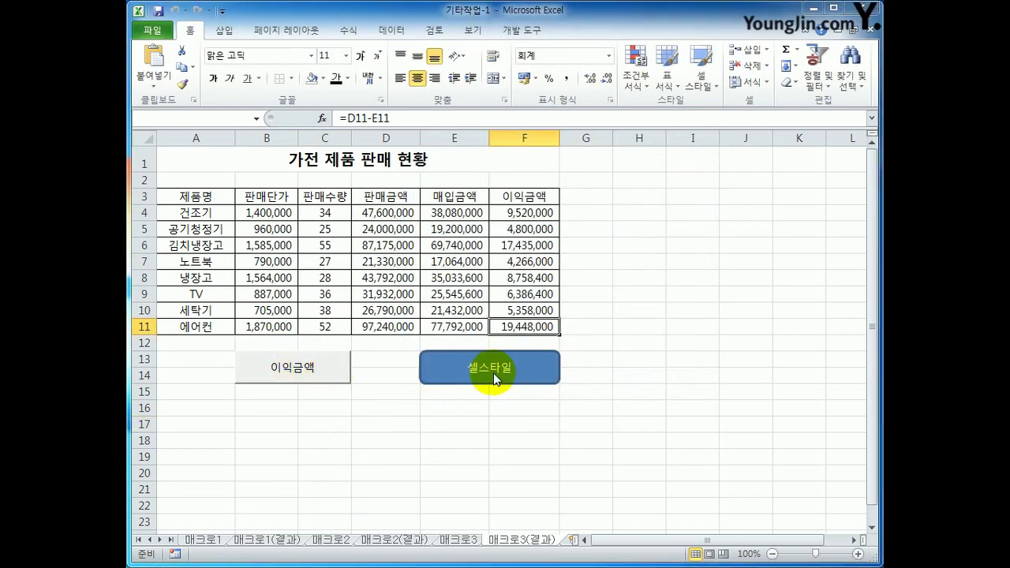
left_click(209, 341)
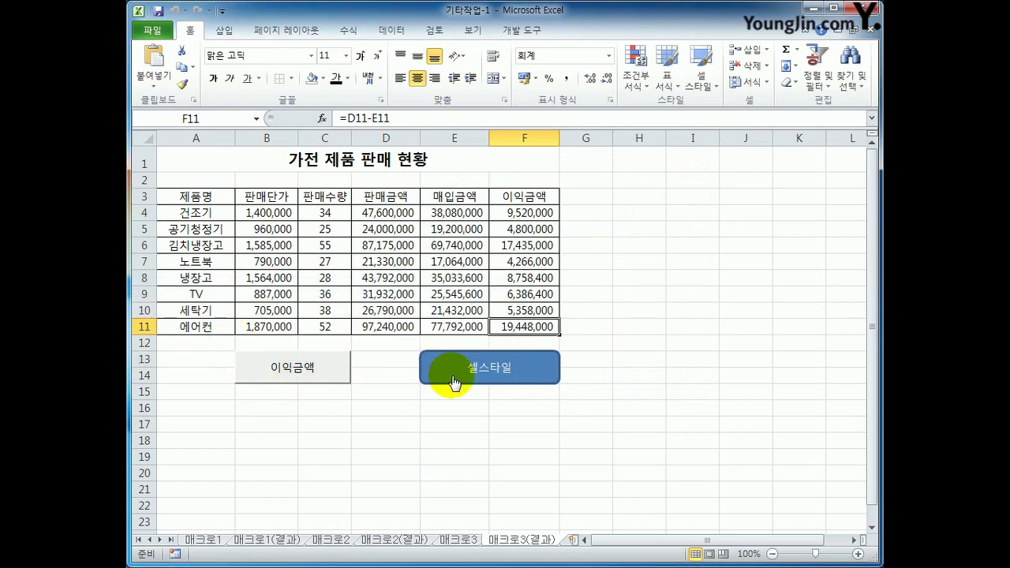
right_click(498, 382)
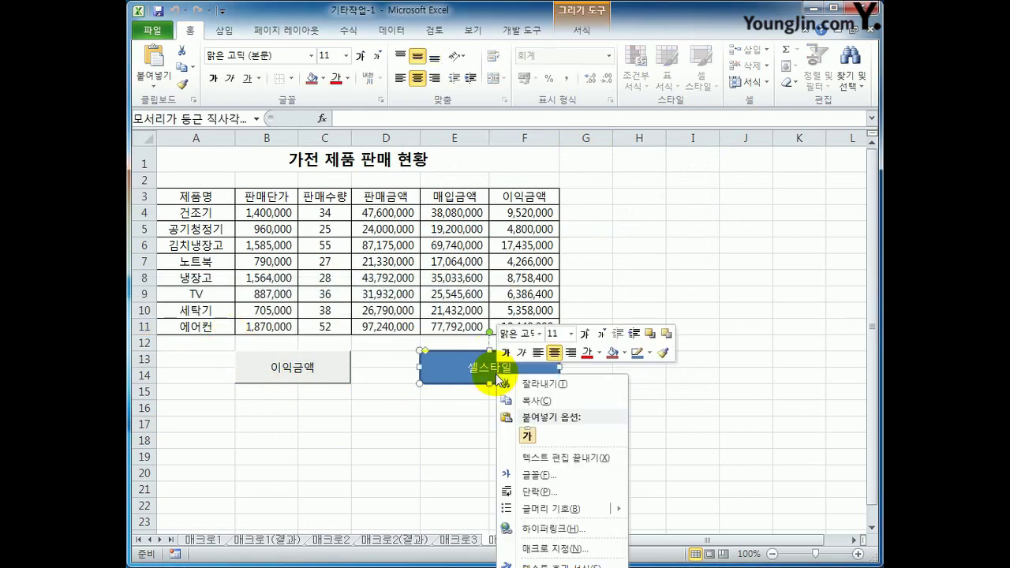
left_click(556, 542)
left_click_drag(513, 419, 506, 184)
left_click(426, 248)
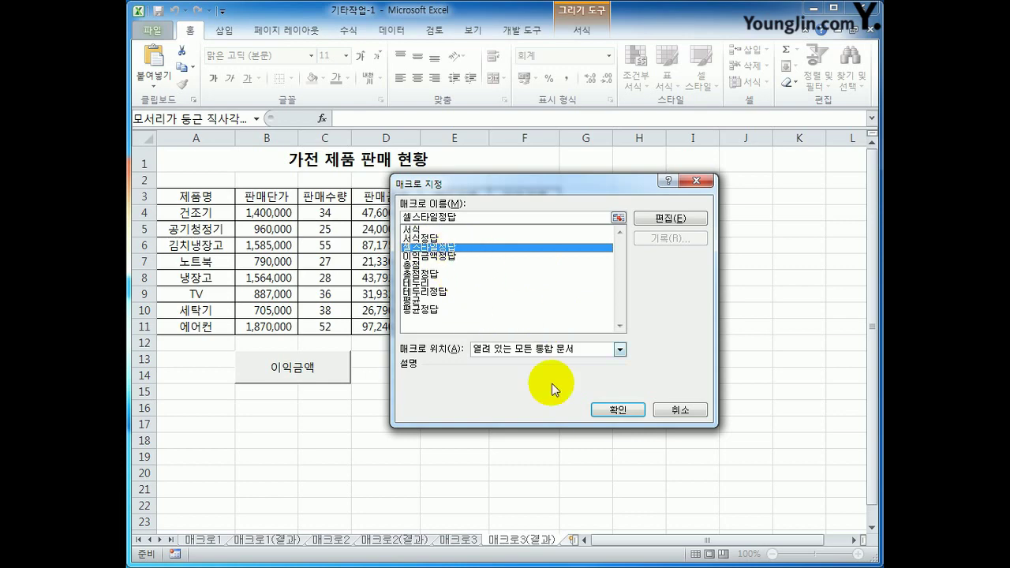
left_click(608, 409)
left_click(646, 426)
Run the 셀스타일 and 이익금액 macros from their shape and button on 매크로3(결과)
left_click(521, 385)
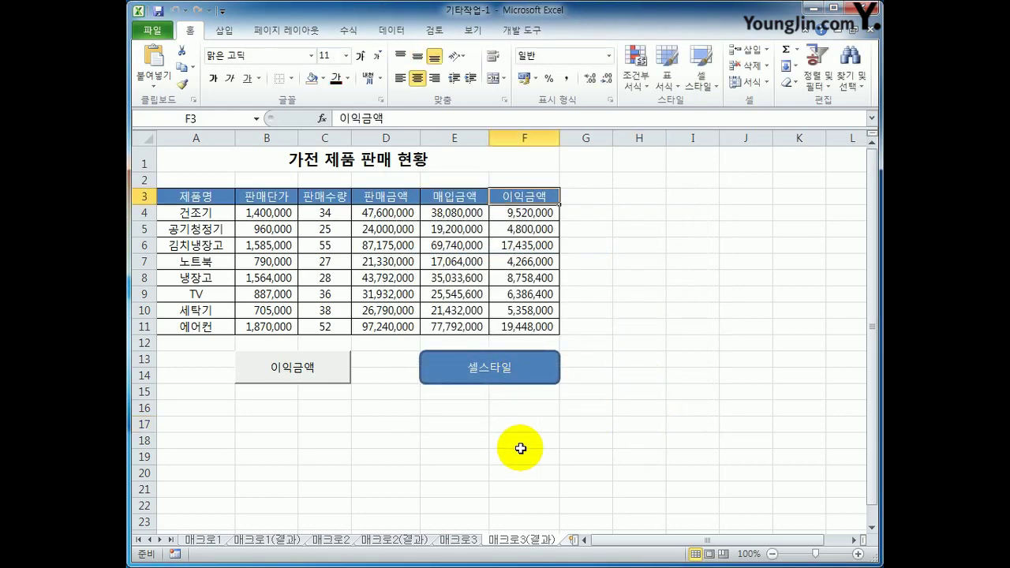
left_click(316, 376)
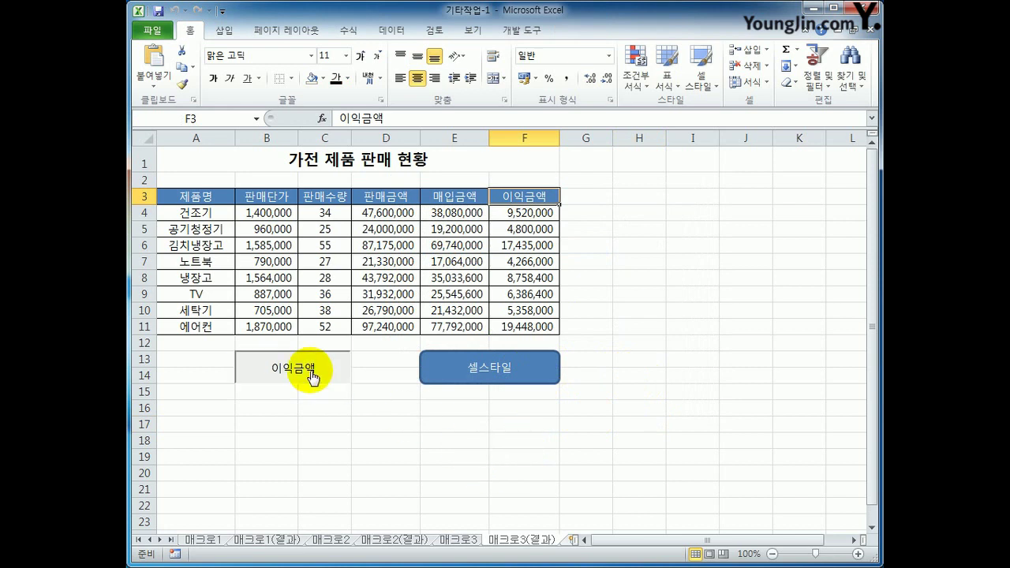
left_click(498, 380)
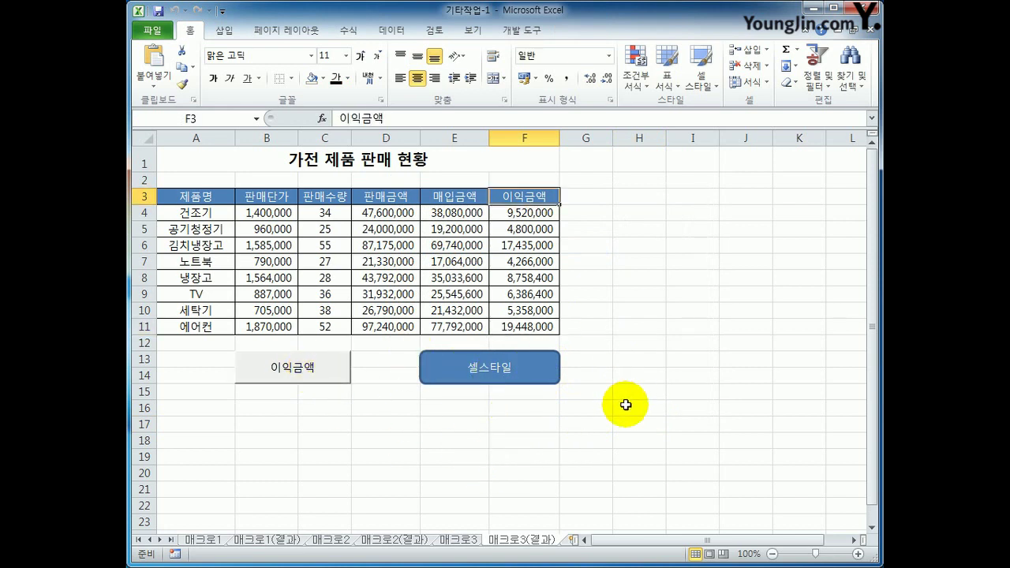
Look at the unfinished 매크로3 practice sheet and return to the 매크로1 sheet
left_click(469, 539)
left_click(646, 487)
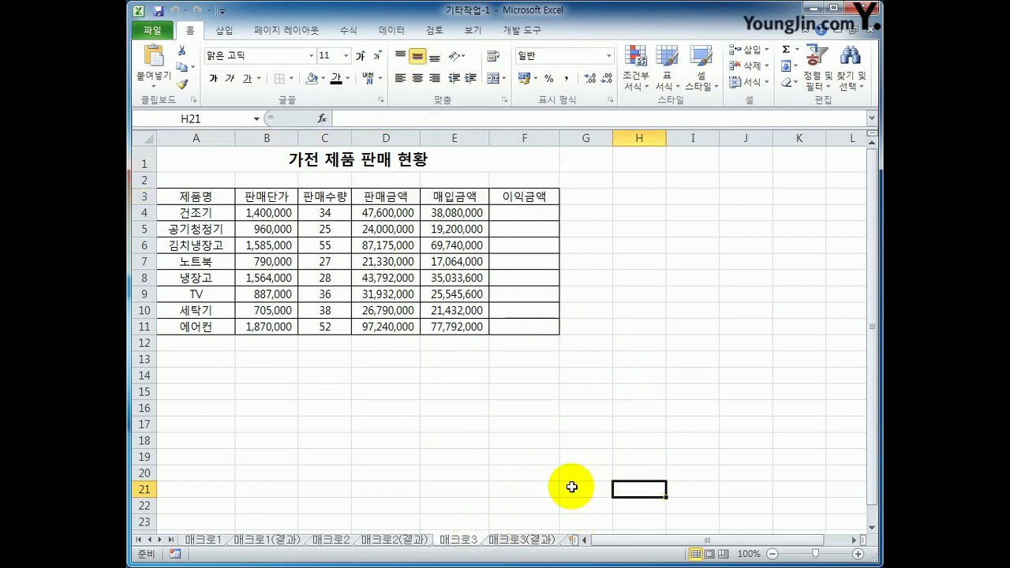
left_click(203, 539)
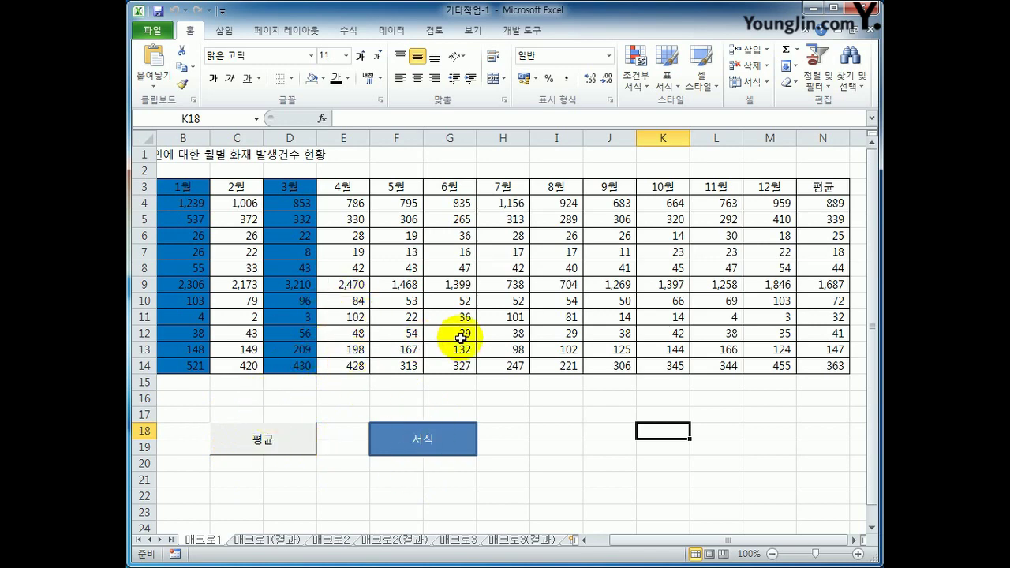
On the 매크로3 sheet, start recording a macro named 이익금액 with an empty cell outside the table selected
left_click(465, 542)
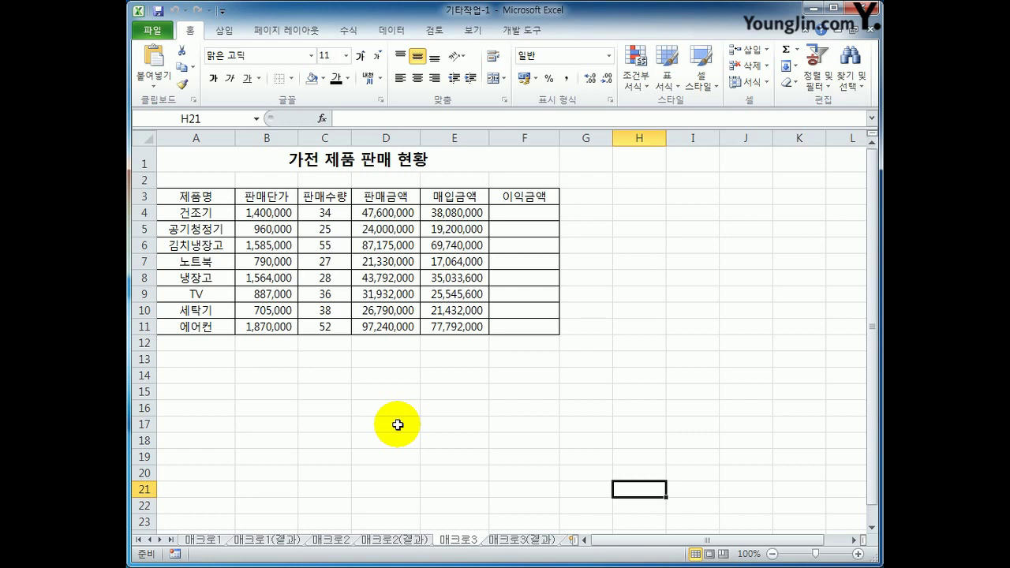
left_click(599, 356)
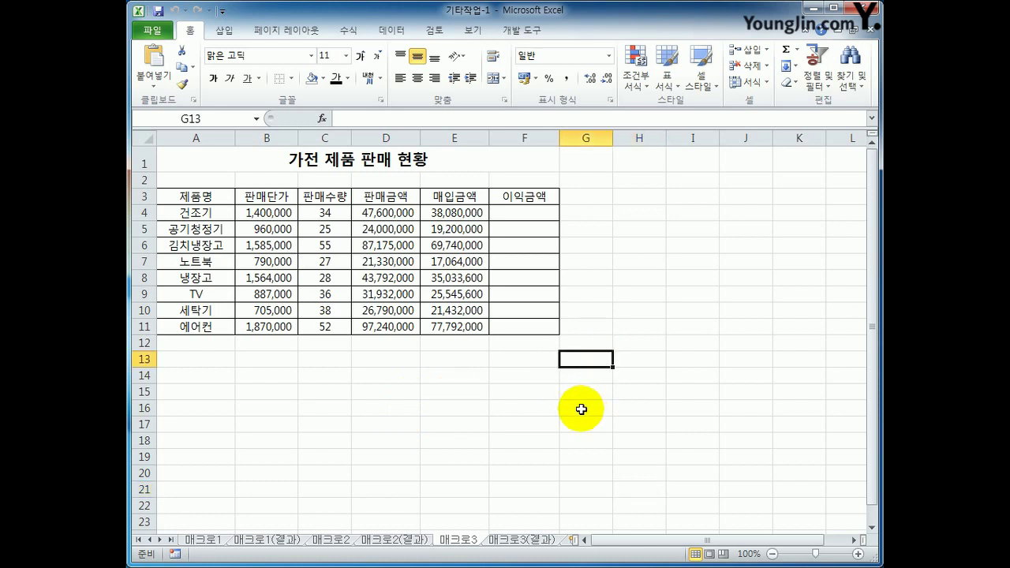
left_click(656, 371)
key("Down")
key("Down")
left_click(523, 213)
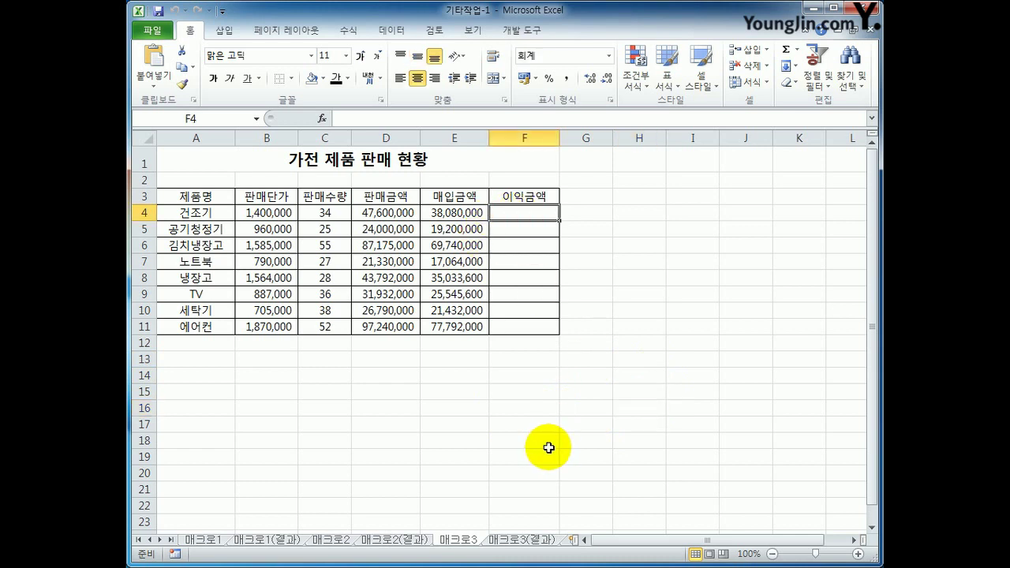
left_click(670, 358)
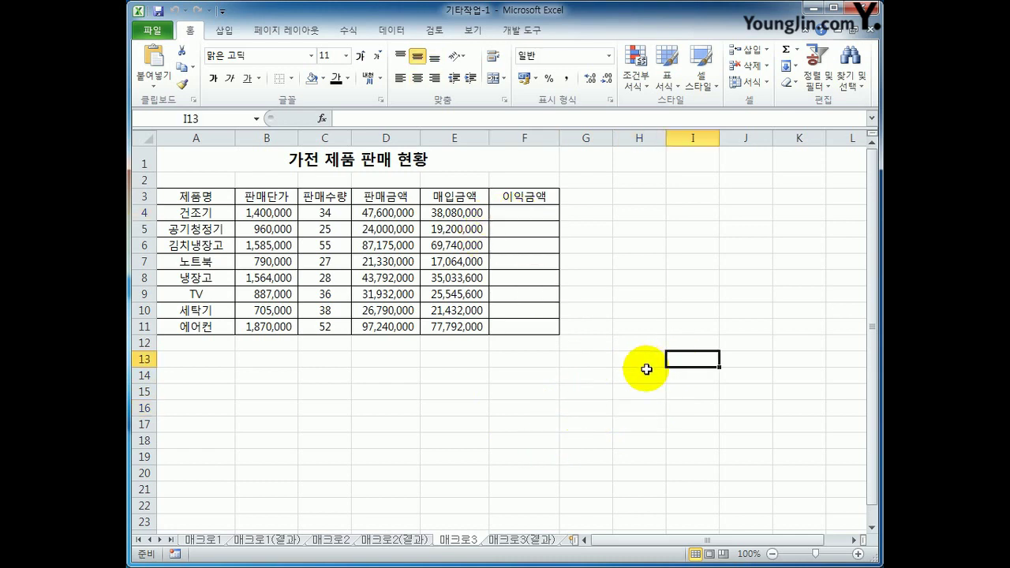
left_click(527, 30)
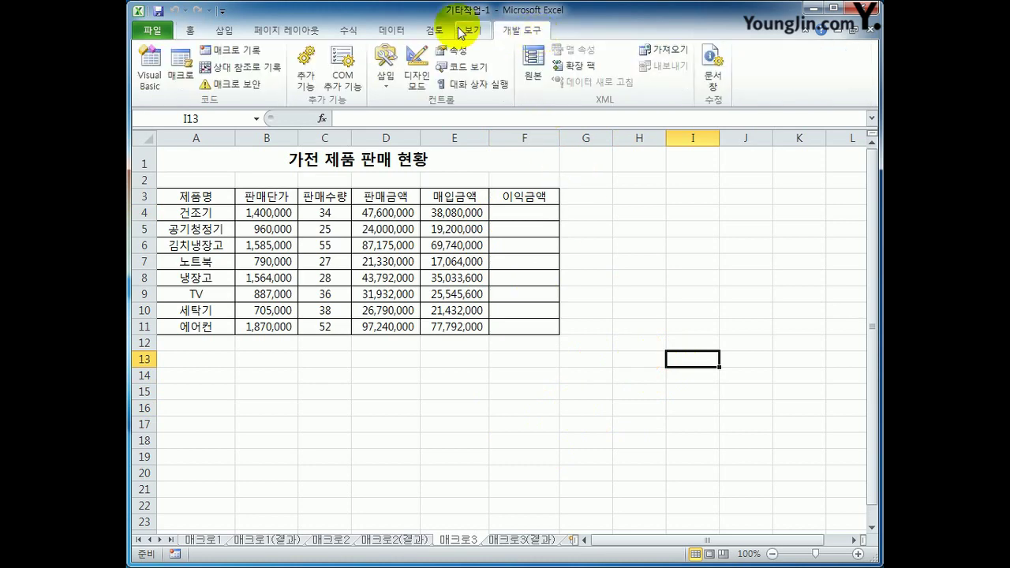
left_click(240, 50)
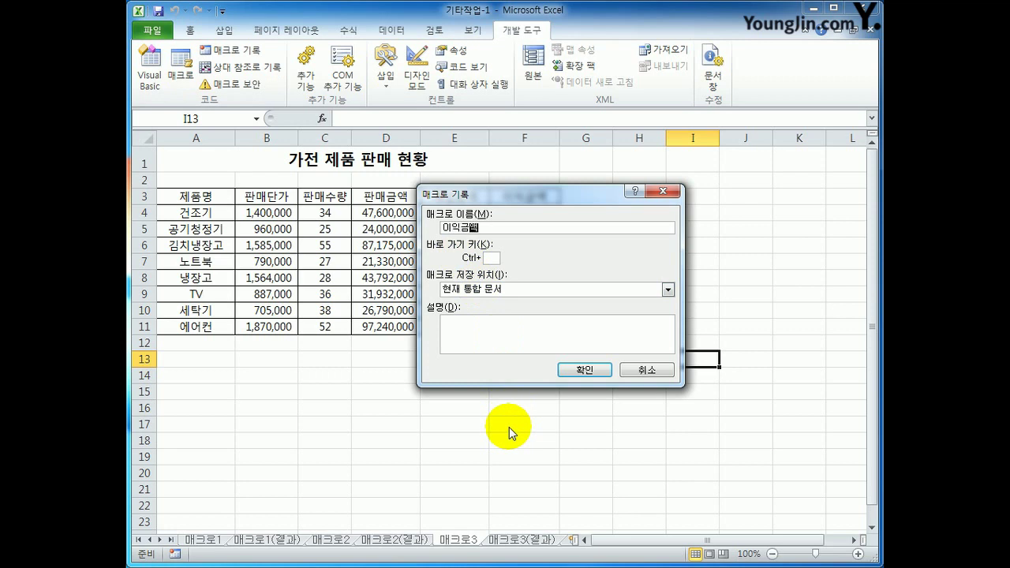
left_click(590, 370)
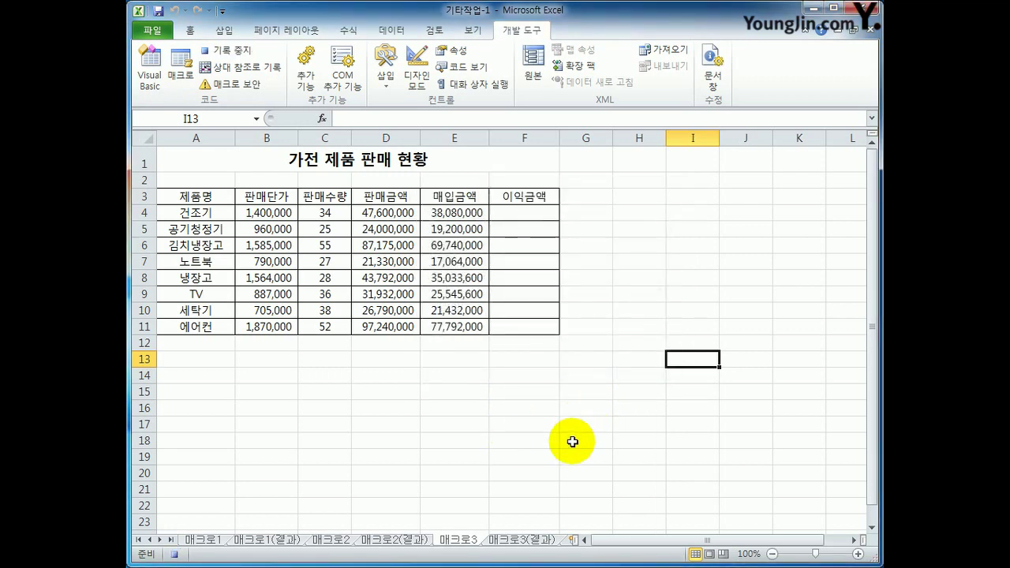
Enter the formula =D4-E4 in cell F4 to calculate the first product's 이익금액
left_click(523, 226)
left_click(523, 210)
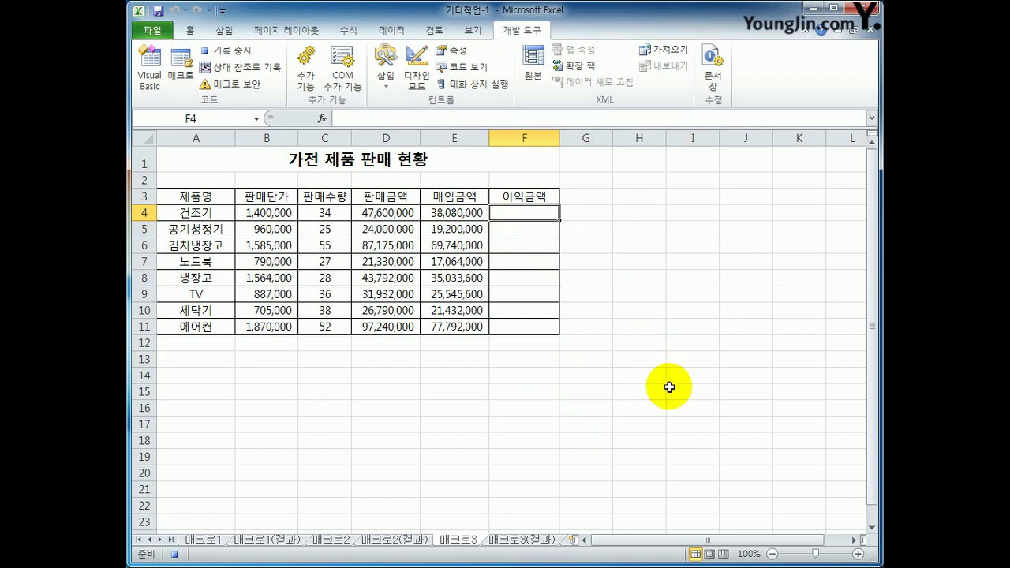
type("=")
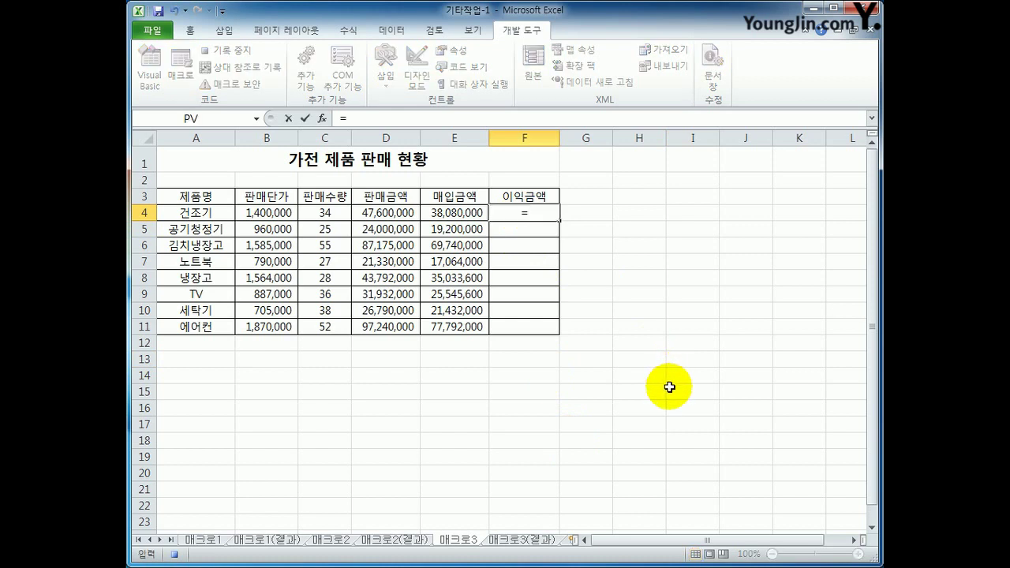
left_click(402, 215)
type("-")
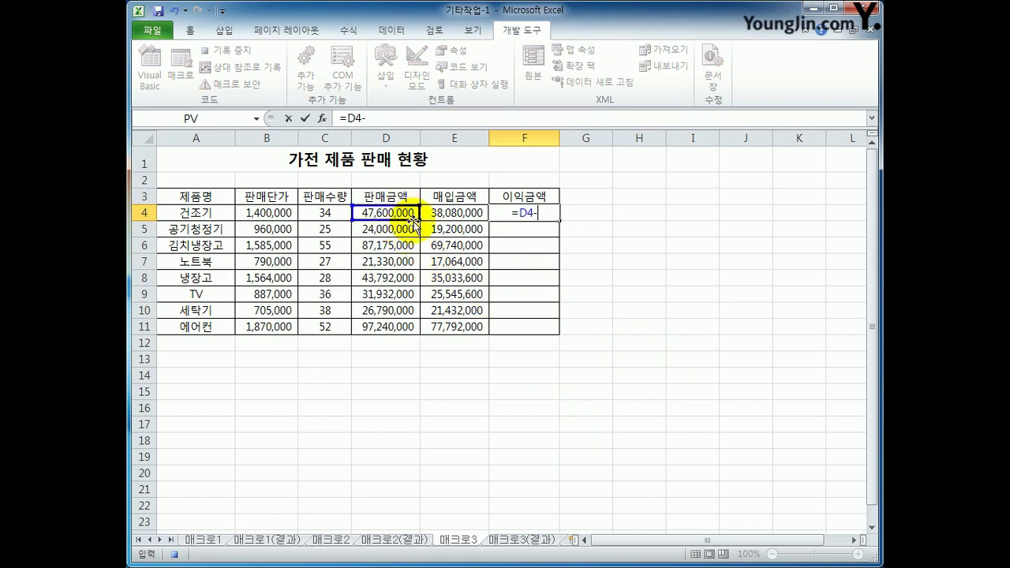
left_click(477, 212)
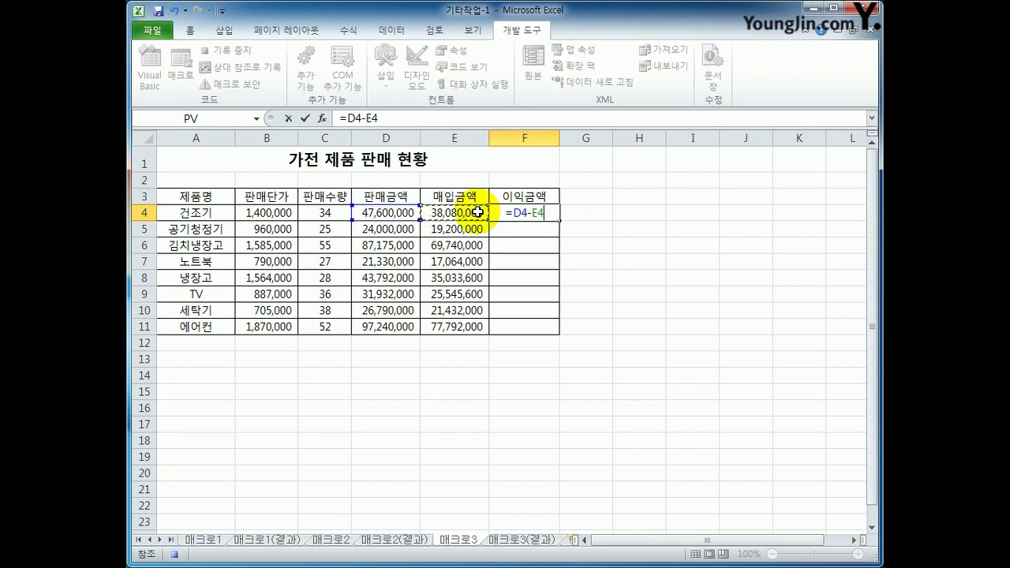
key("Return")
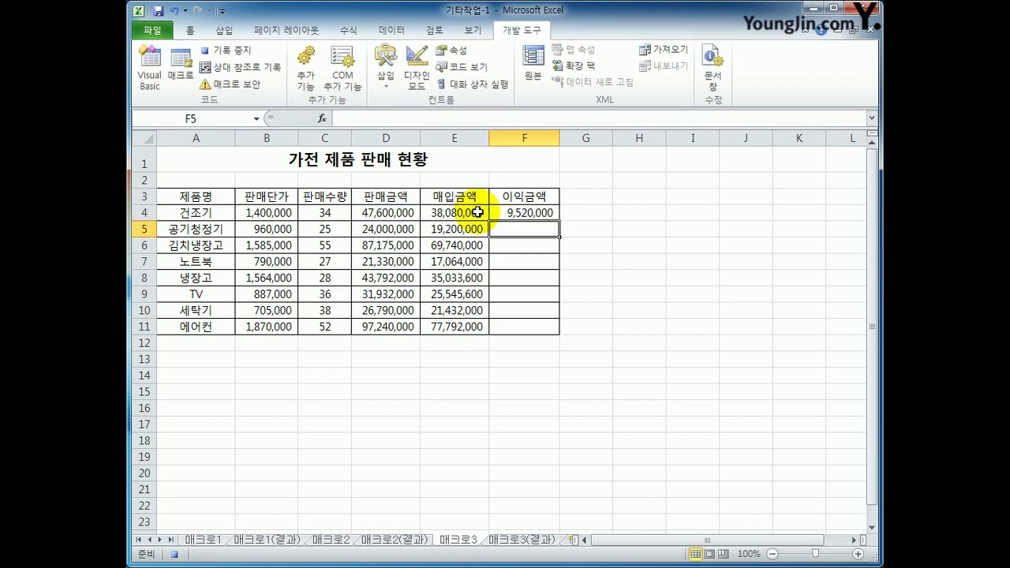
Fill the F4 formula down to F11 and stop recording the macro
left_click(546, 213)
left_click_drag(561, 222, 554, 338)
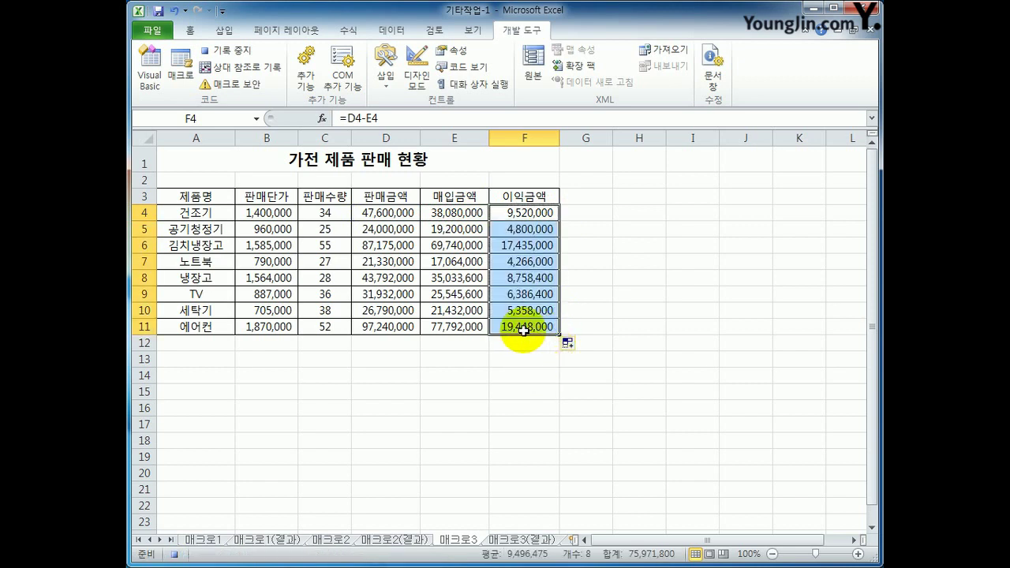
left_click(526, 323)
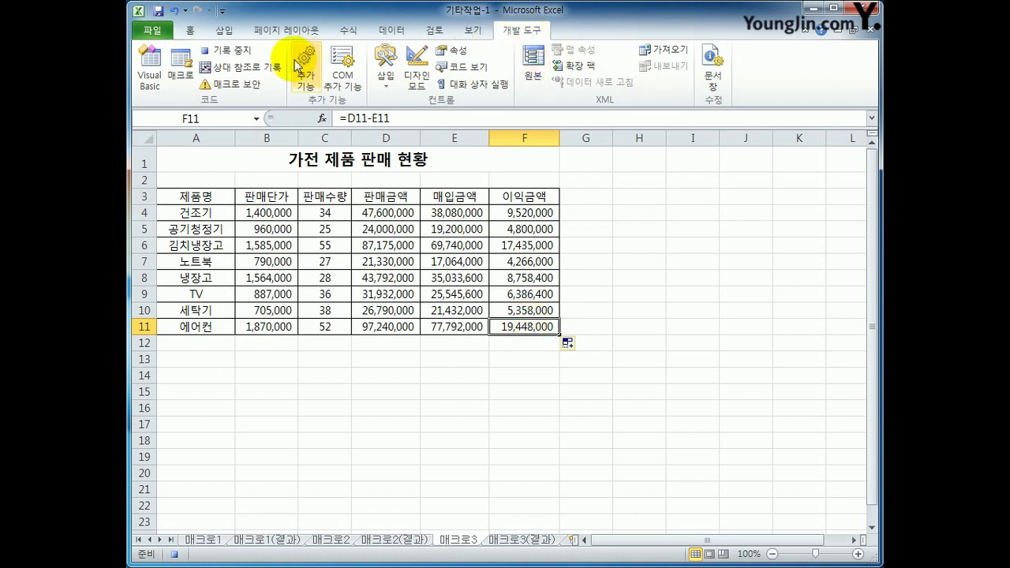
left_click(237, 50)
left_click(640, 372)
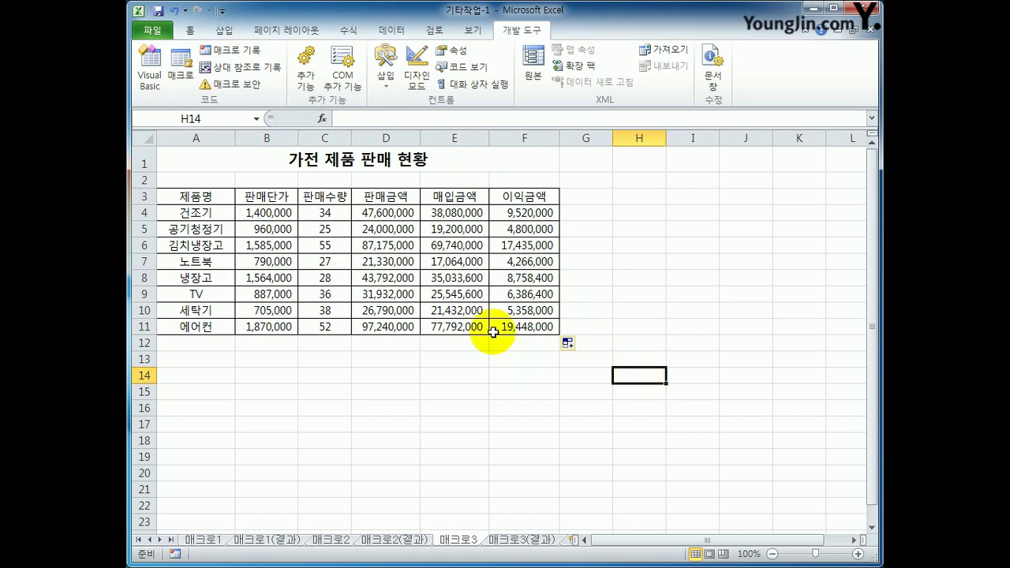
left_click_drag(520, 213, 517, 323)
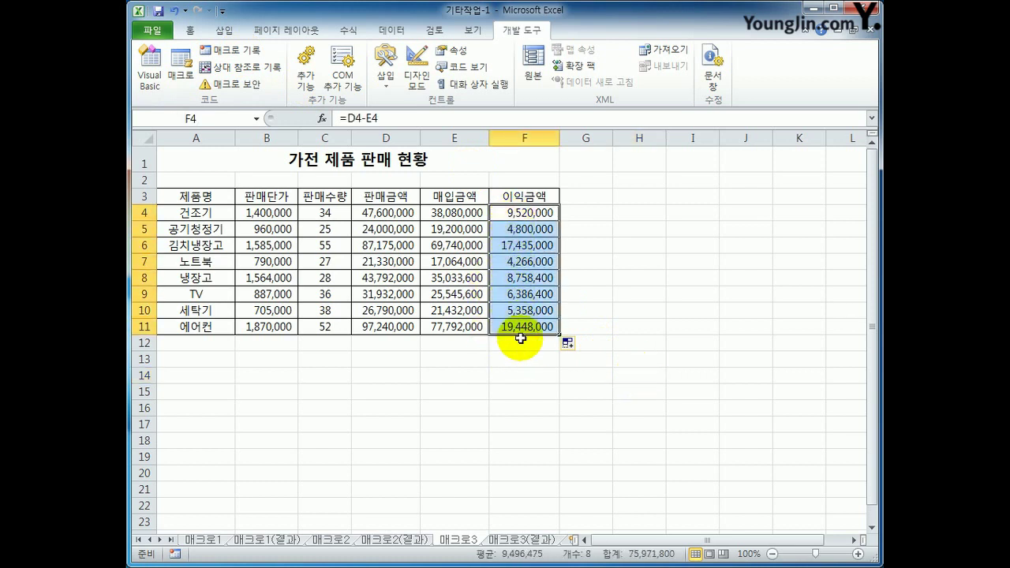
left_click(525, 357)
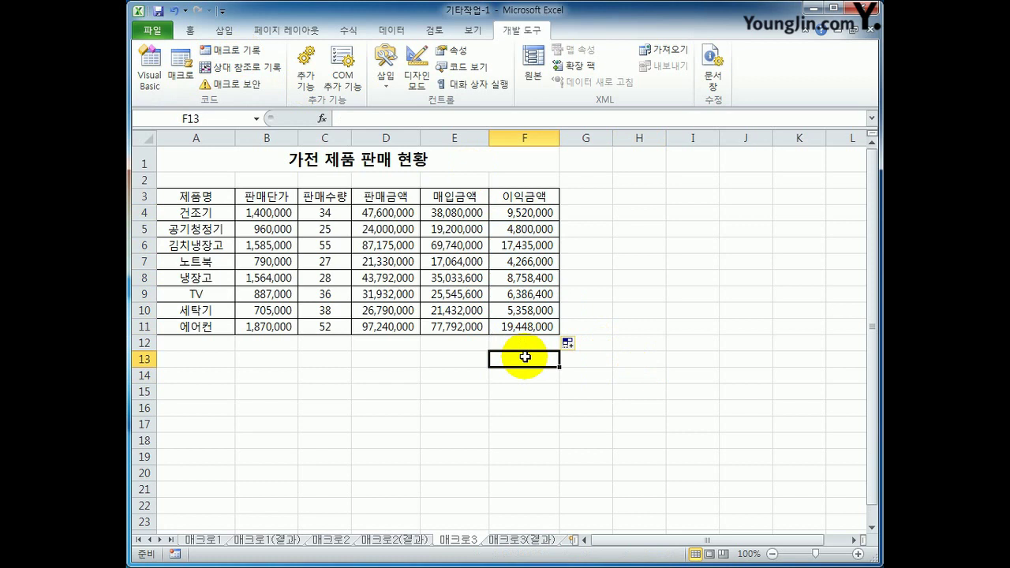
Insert a form control button over cells B13:C14 and assign the 이익금액 macro to it
left_click(385, 90)
left_click(381, 117)
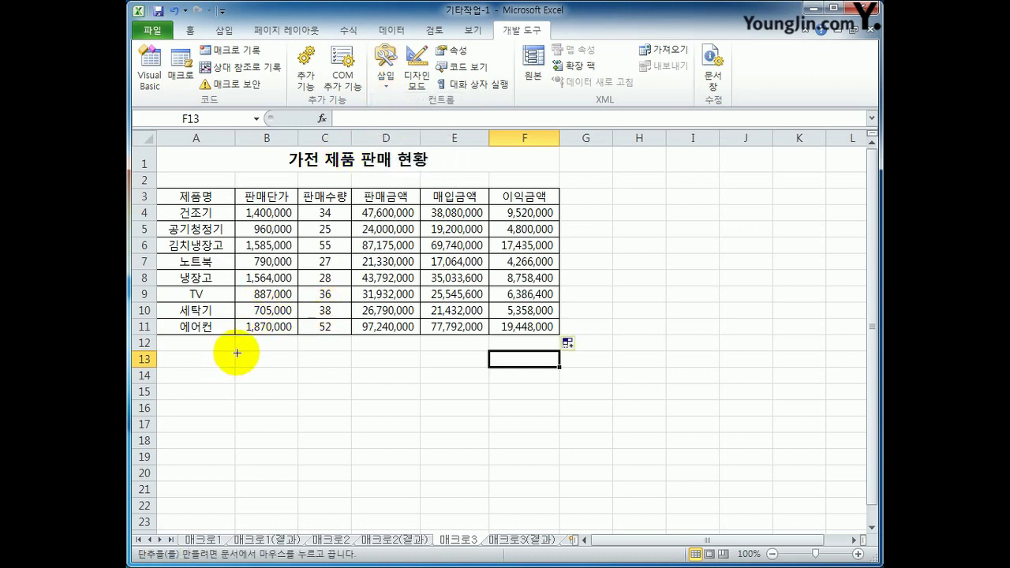
left_click_drag(236, 353, 328, 382)
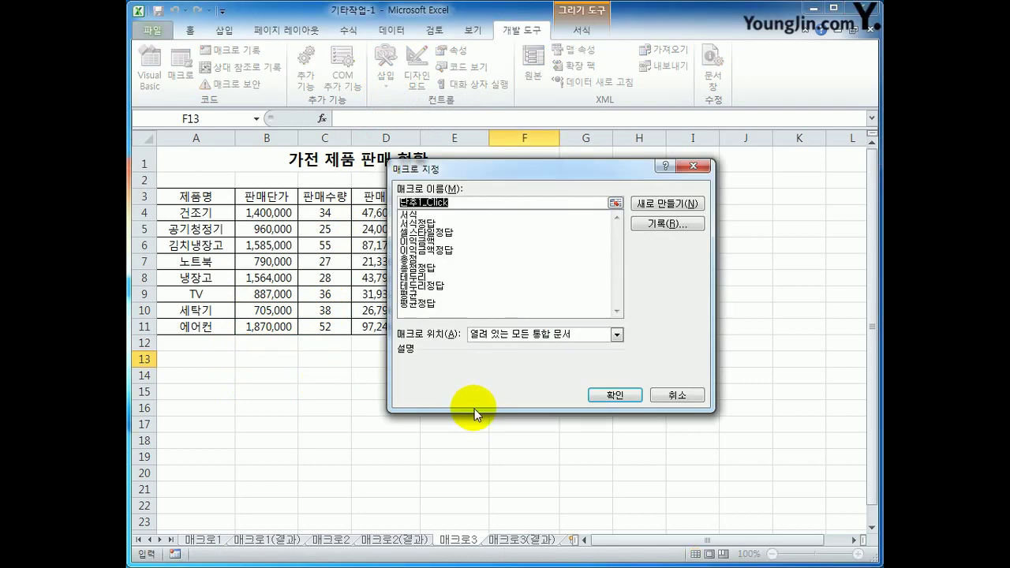
left_click(438, 245)
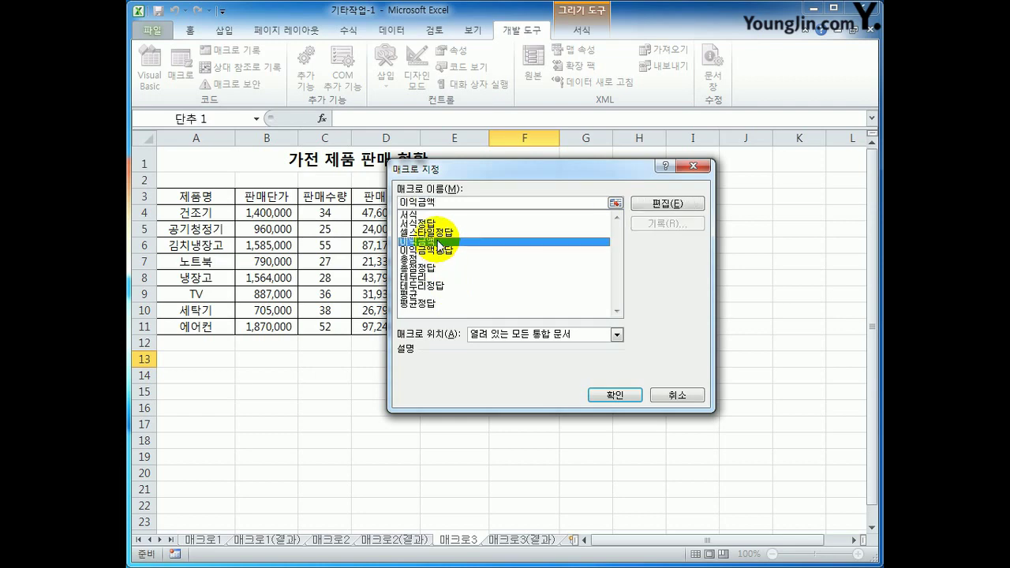
left_click(606, 395)
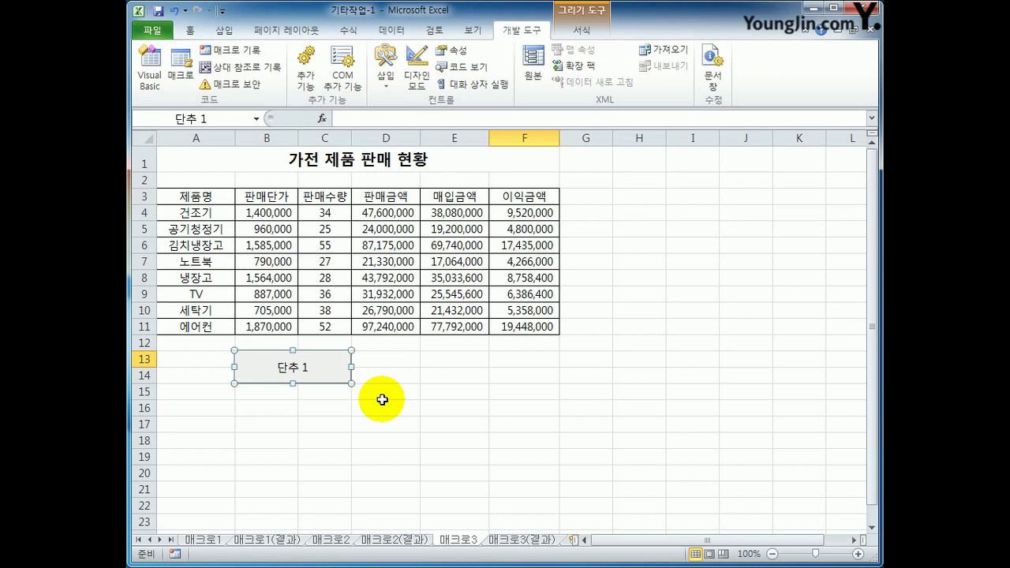
Label the new button 이익금액 and deselect it by selecting an empty cell
type("이익금액")
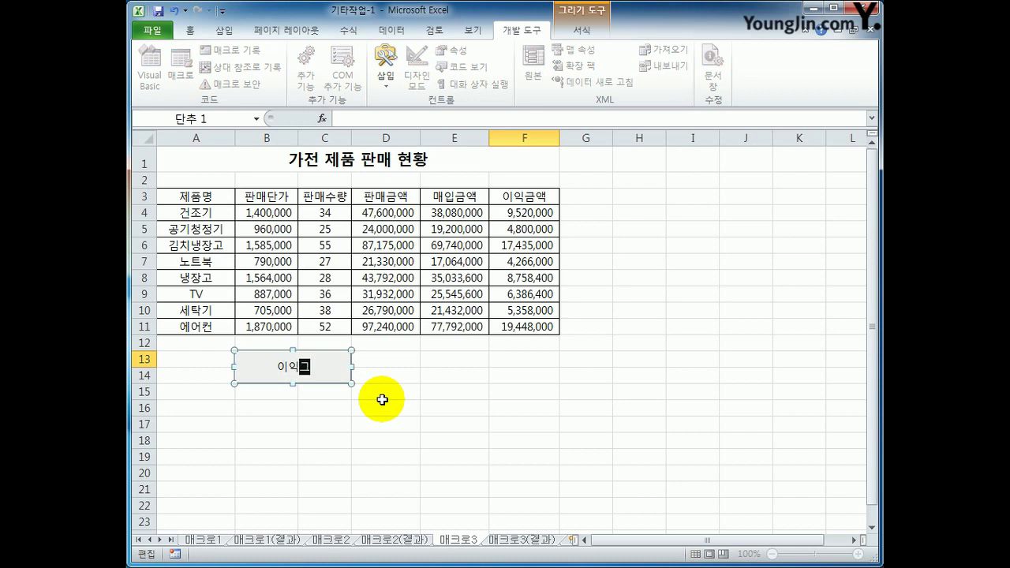
left_click(382, 400)
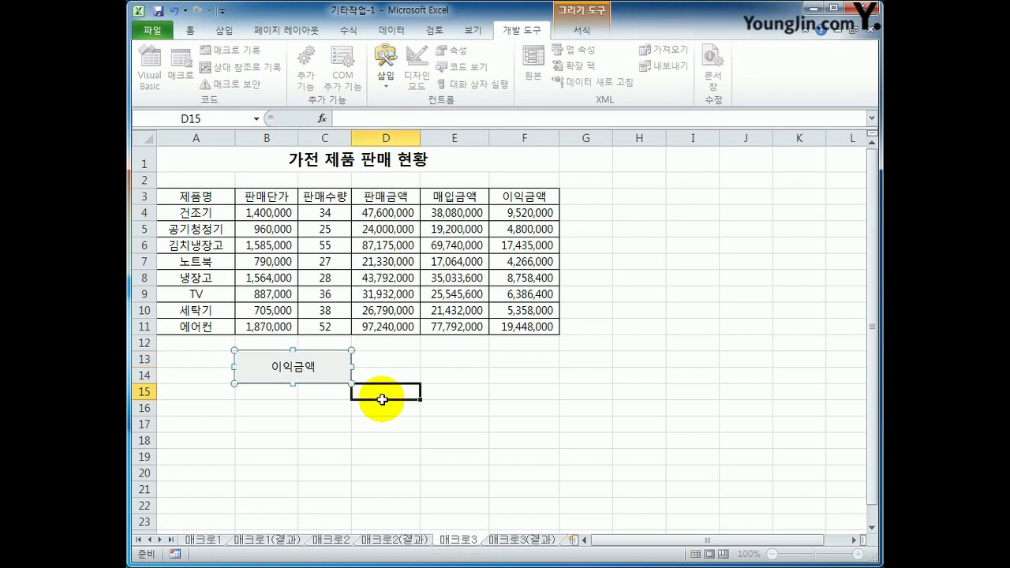
right_click(318, 365)
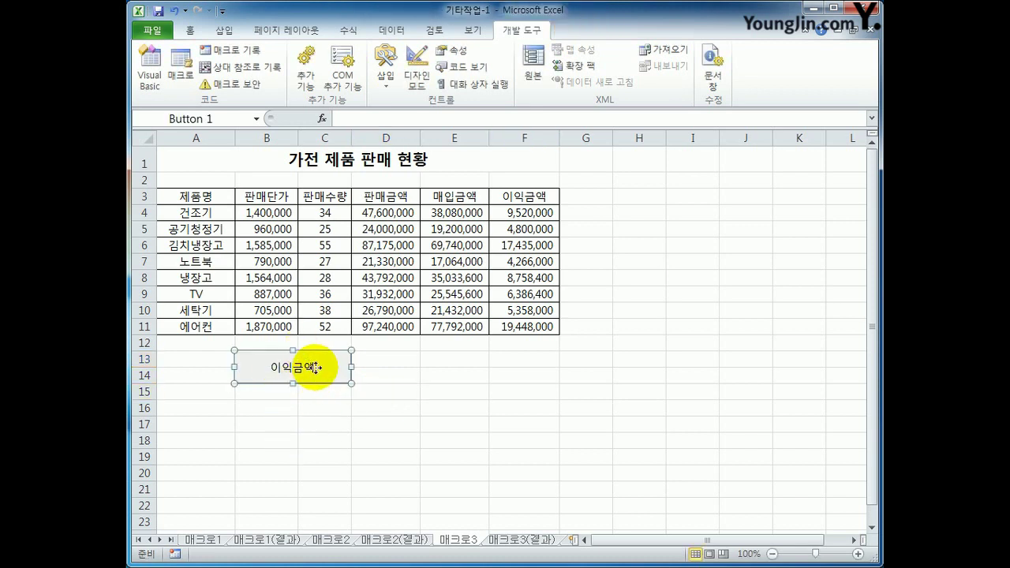
key("Escape")
right_click(315, 364)
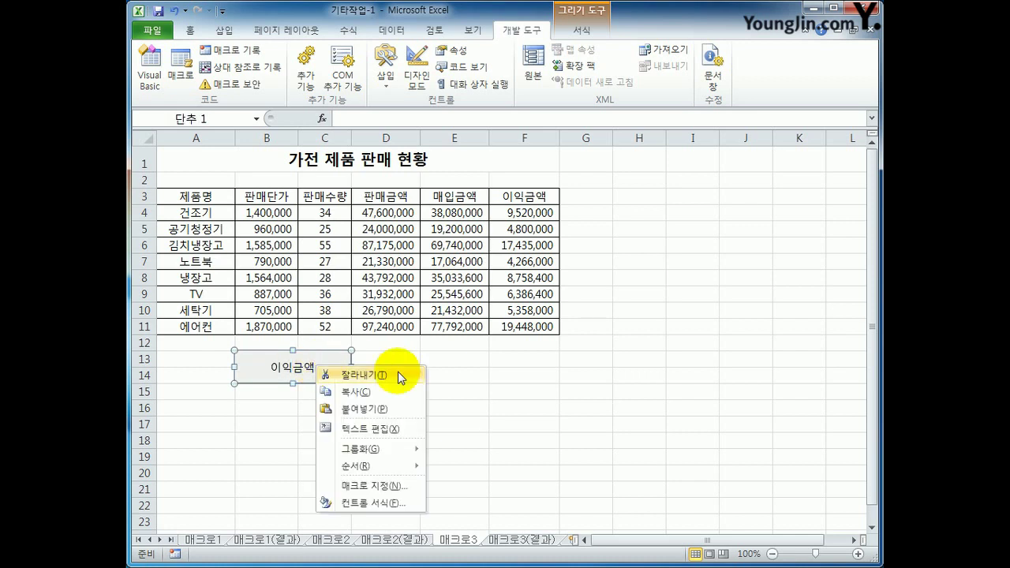
left_click(394, 427)
left_click(504, 434)
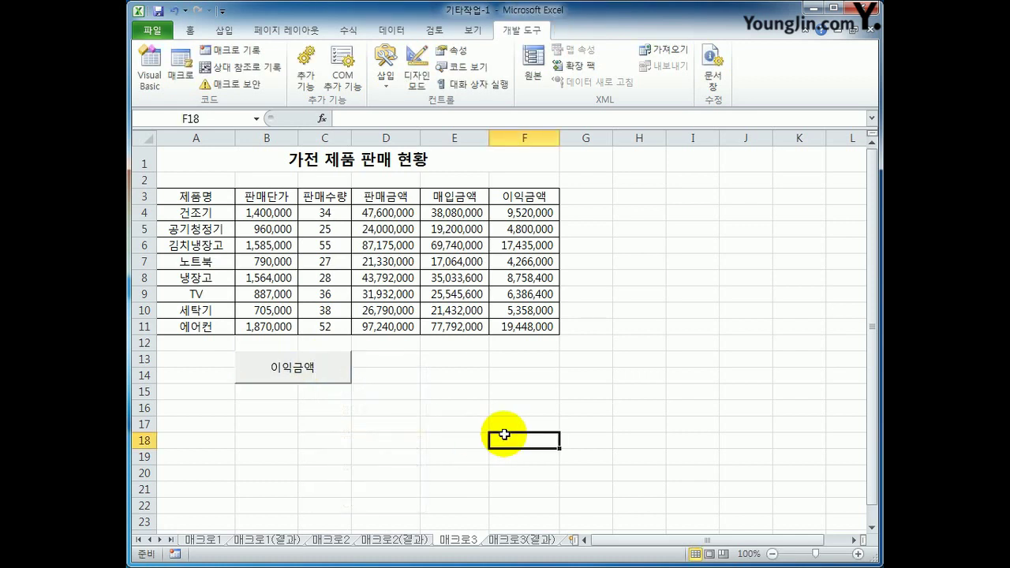
left_click(591, 377)
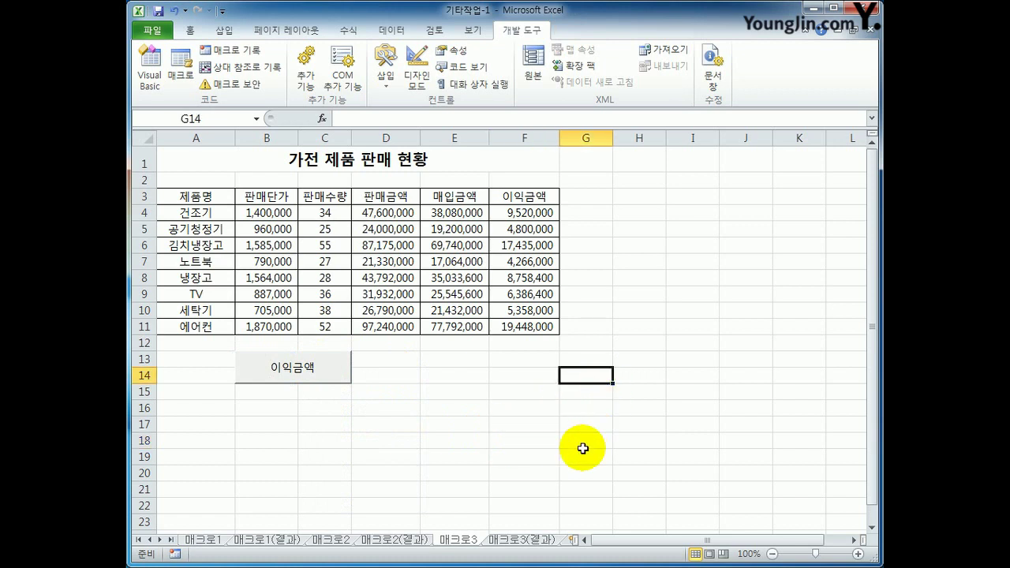
Start recording a new macro named 셀스타일 in the current workbook
left_click(259, 49)
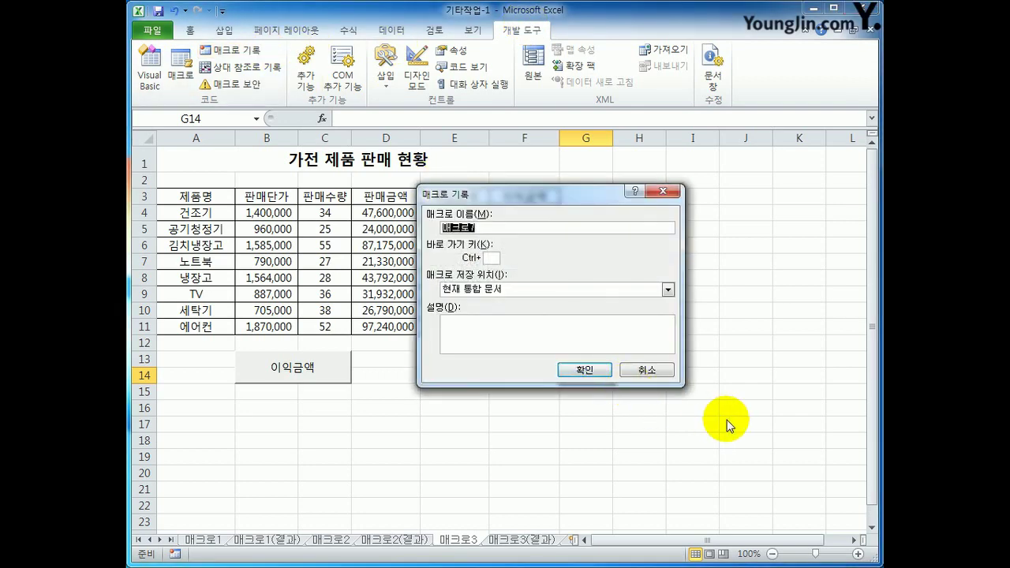
type("셀스타일")
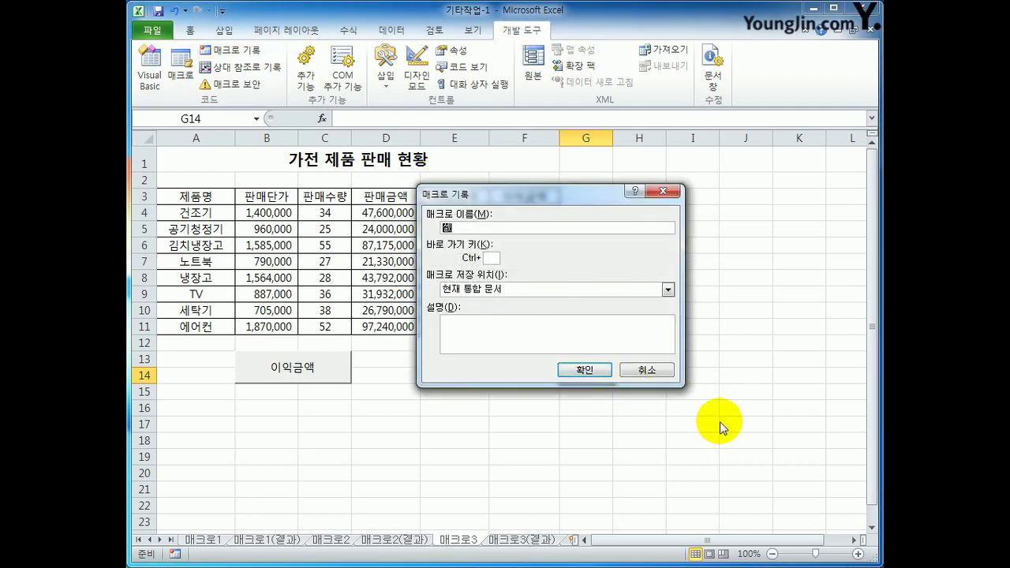
left_click(589, 366)
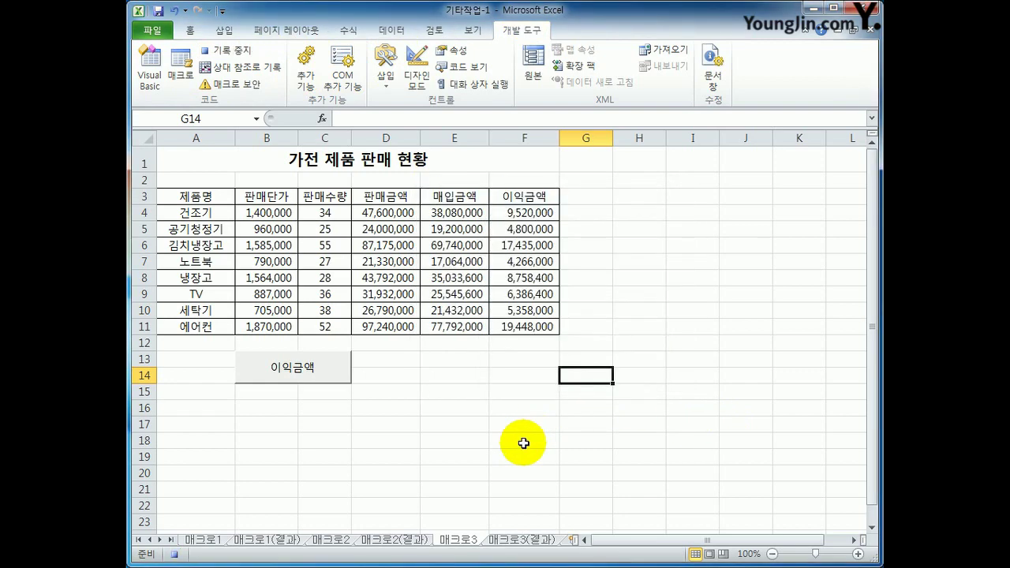
Apply the 강조색1 cell style to the header range A3:F3 and reduce the selection to a single cell
left_click_drag(197, 196, 509, 197)
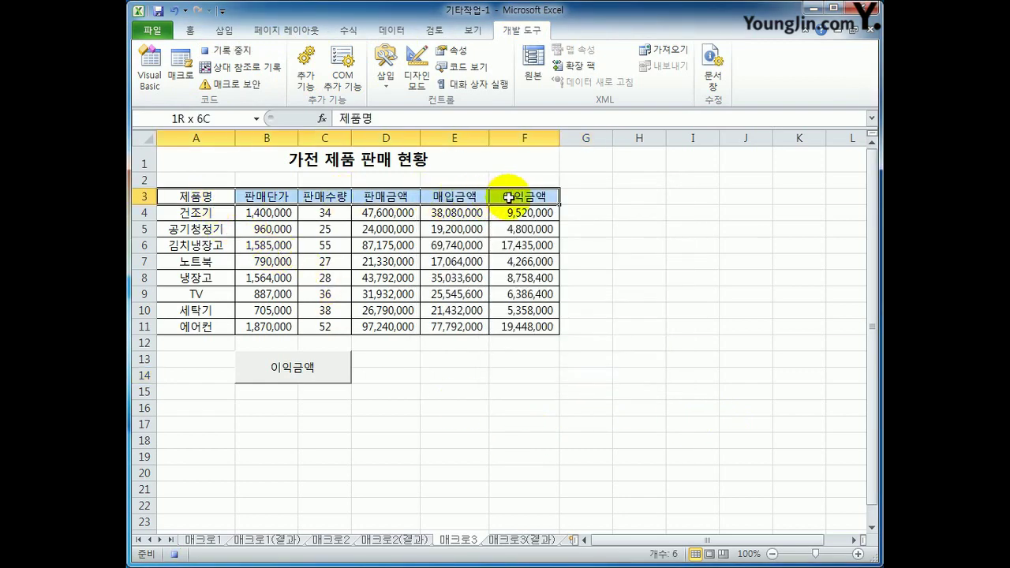
left_click(198, 31)
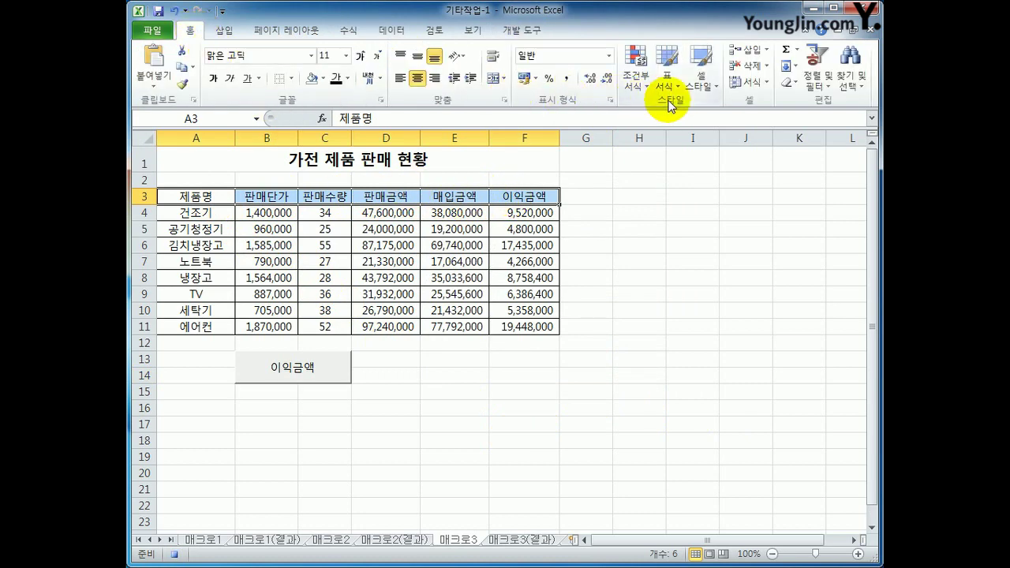
left_click(696, 89)
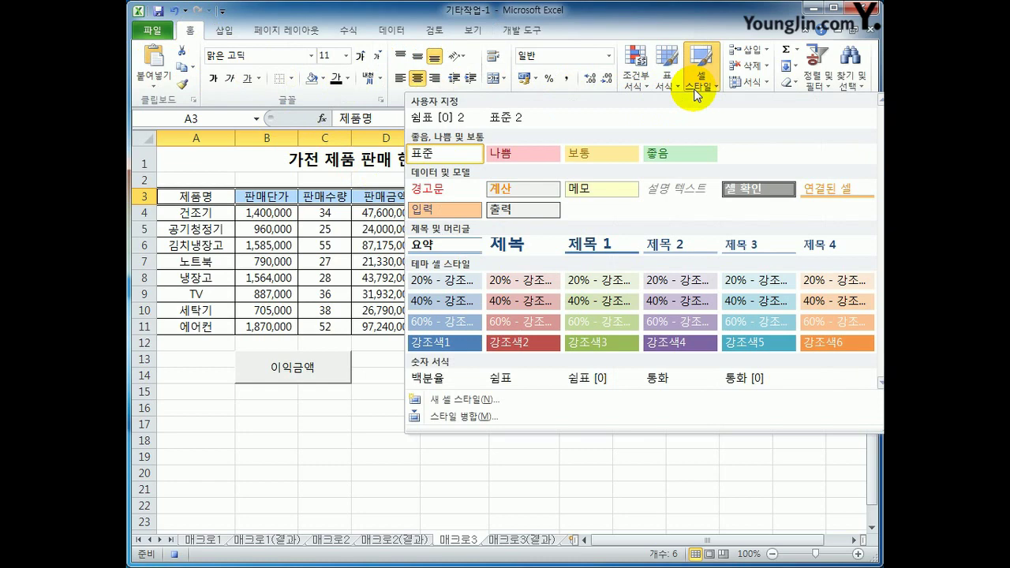
left_click(467, 341)
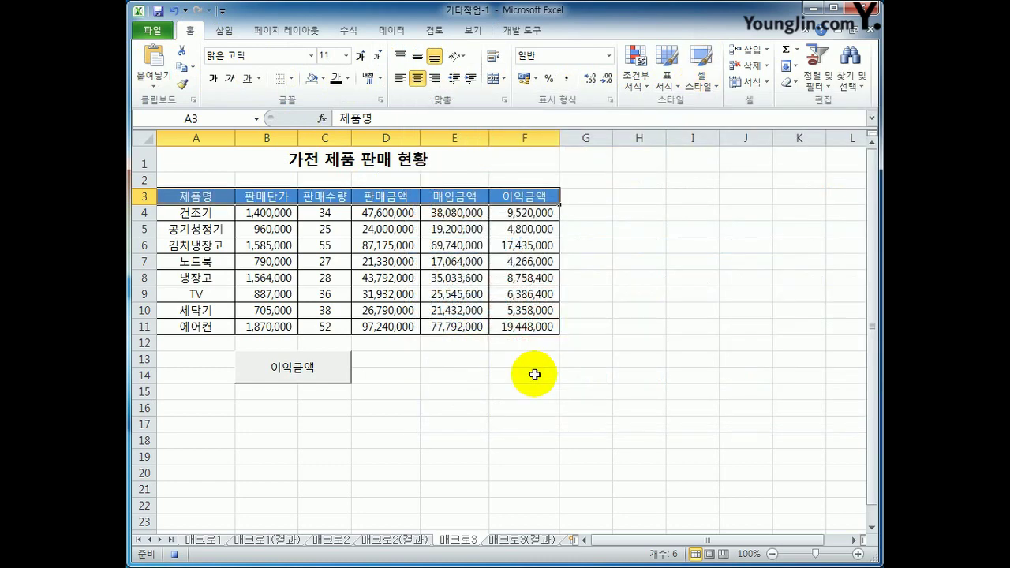
left_click(548, 201)
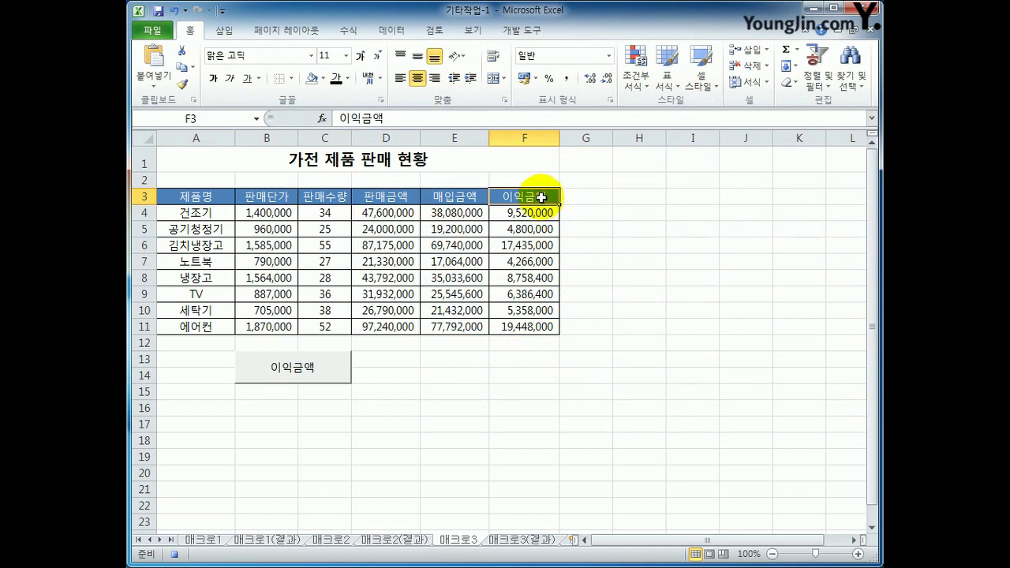
Stop the macro recording and move the selection to an empty cell below the table
left_click(526, 32)
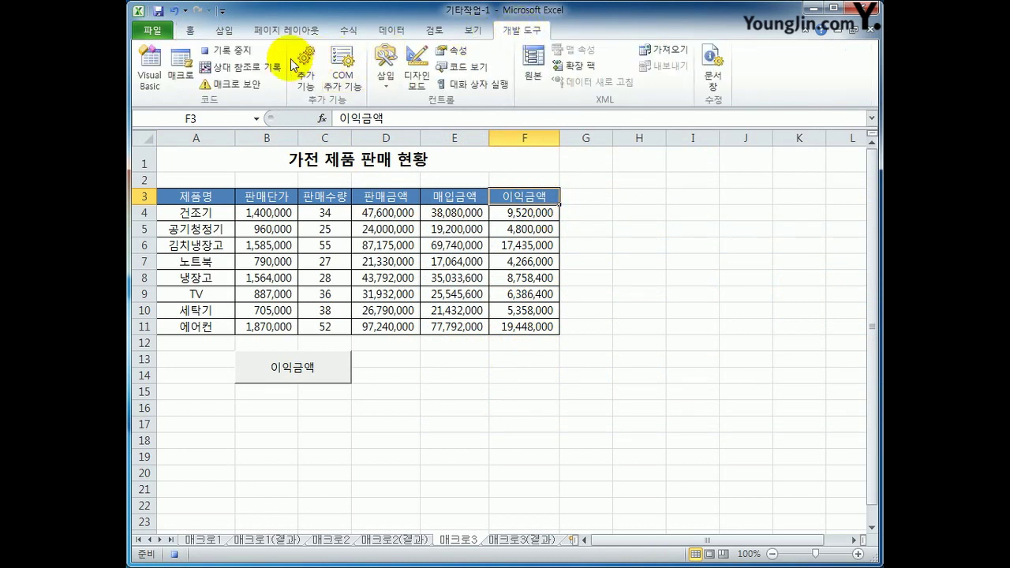
left_click(176, 556)
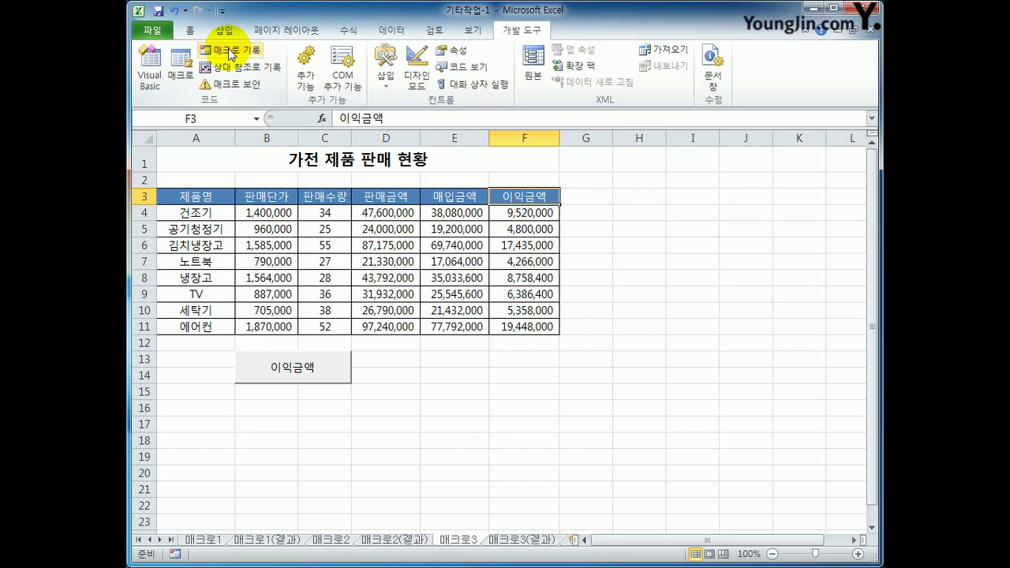
left_click(451, 387)
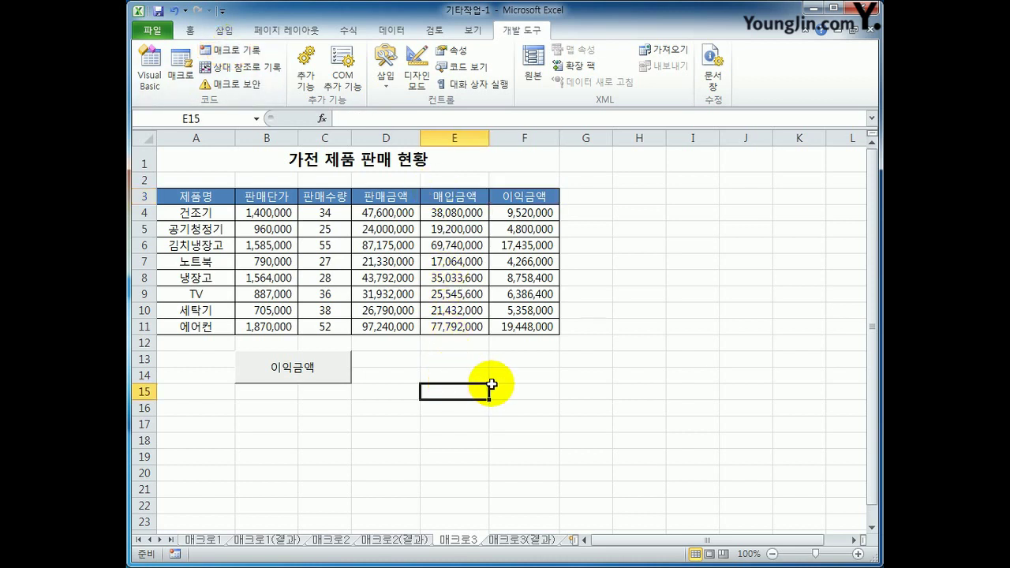
Draw a rounded rectangle over cells E13:F14, about 4.97 cm wide and 1.14 cm high
left_click(235, 32)
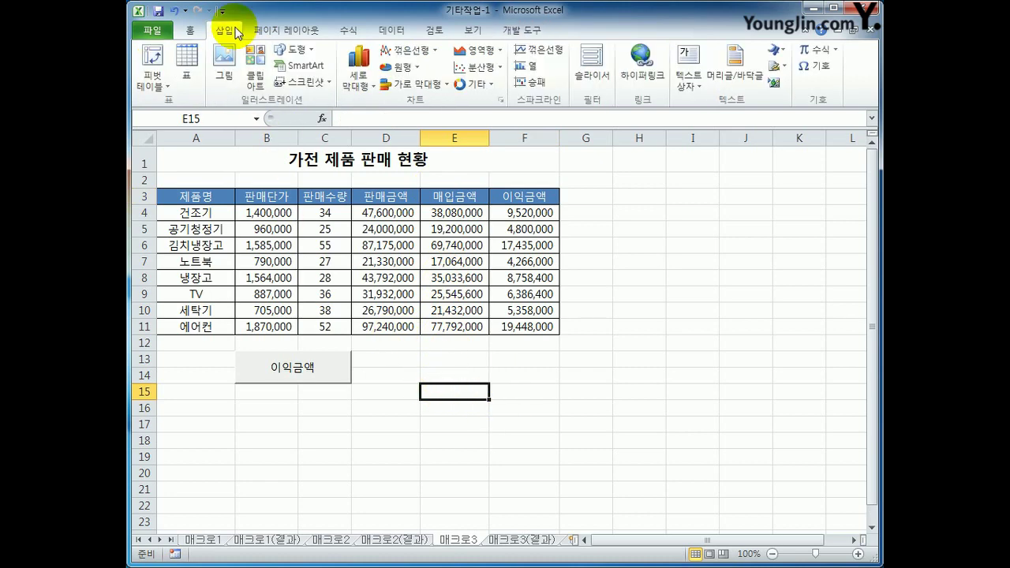
left_click(296, 50)
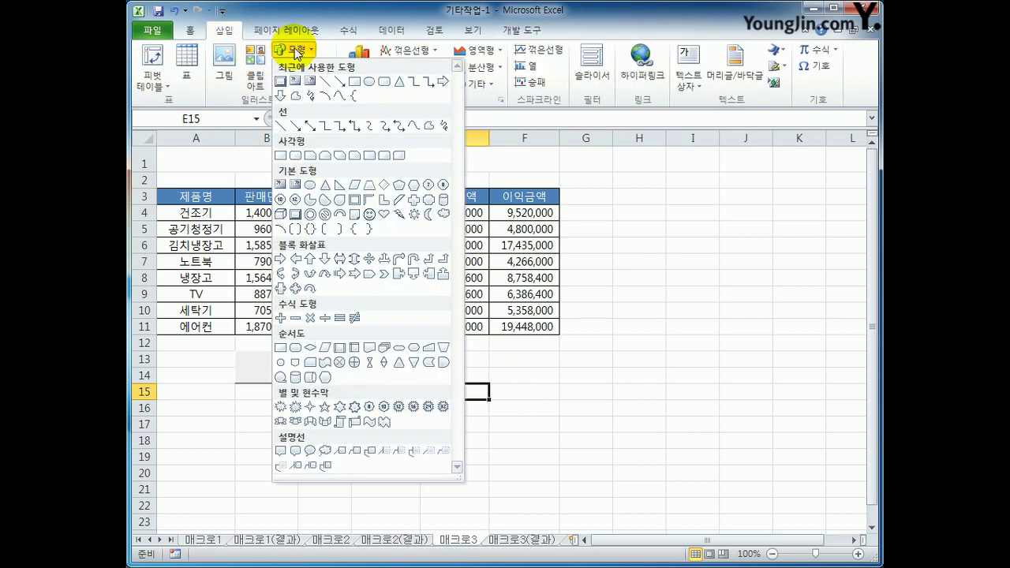
left_click(302, 162)
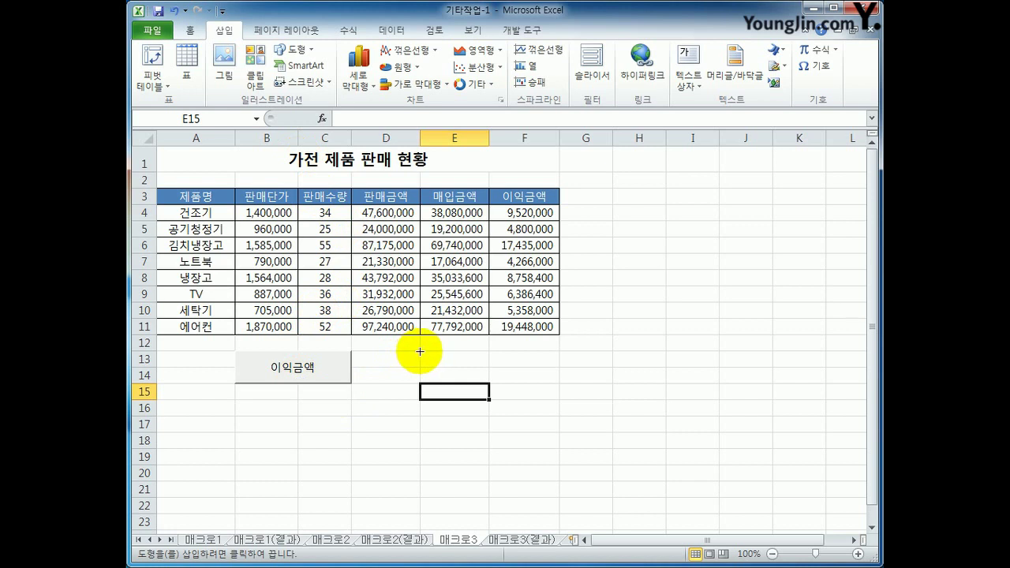
left_click_drag(419, 351, 559, 384)
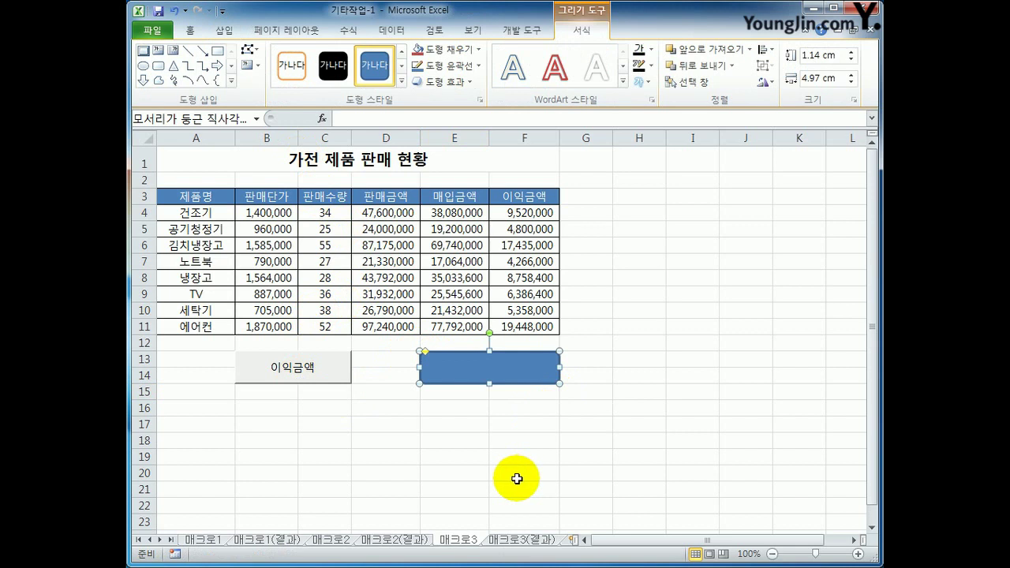
Label the rounded rectangle 셀스타일 and center the text both vertically and horizontally
type("셀")
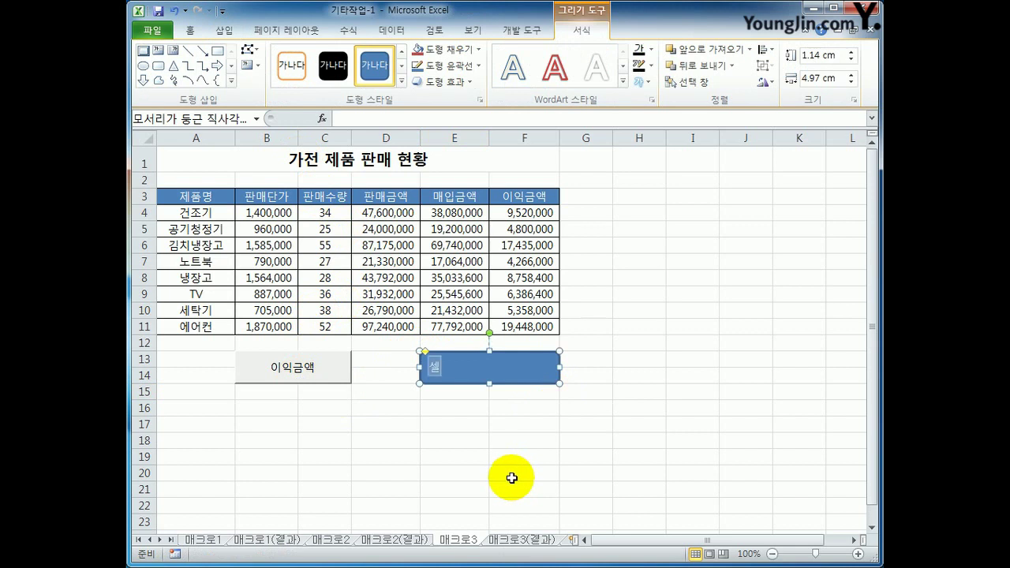
type("스타일")
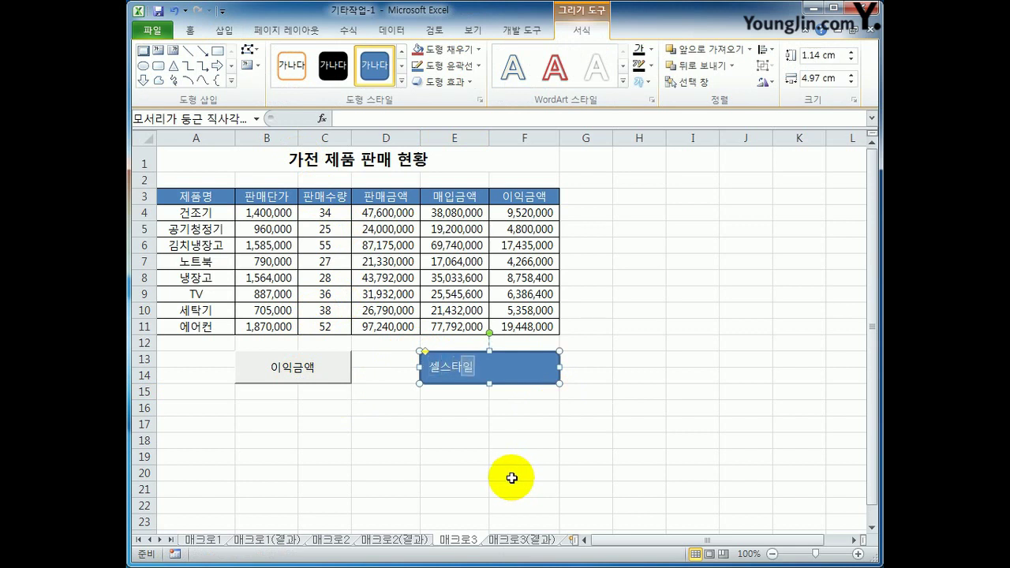
left_click(193, 30)
left_click(417, 56)
left_click(417, 78)
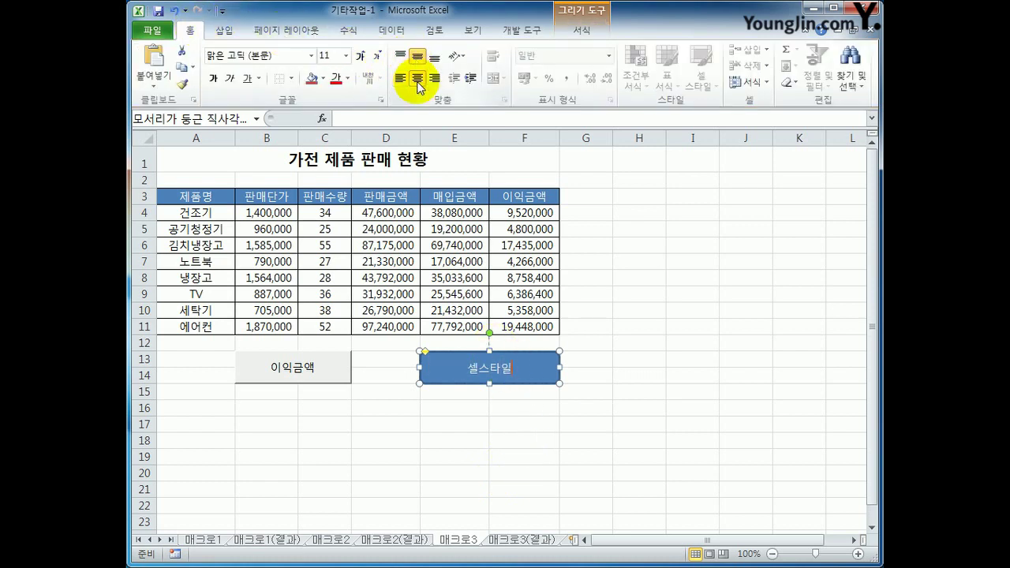
Assign the 셀스타일 macro to the rounded rectangle and deselect the shape by selecting an empty cell
right_click(519, 356)
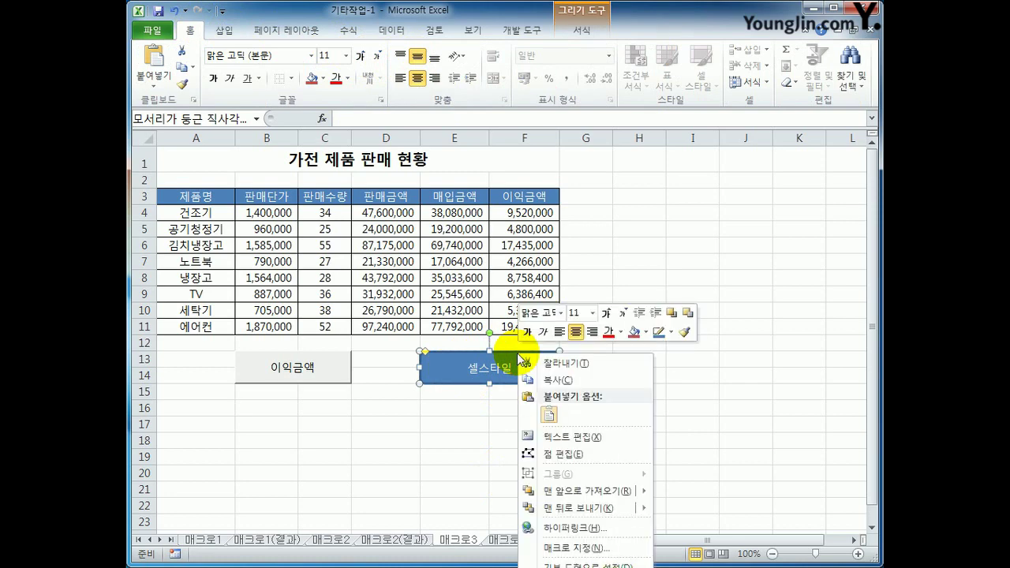
left_click(596, 547)
left_click_drag(582, 416, 688, 101)
left_click(587, 164)
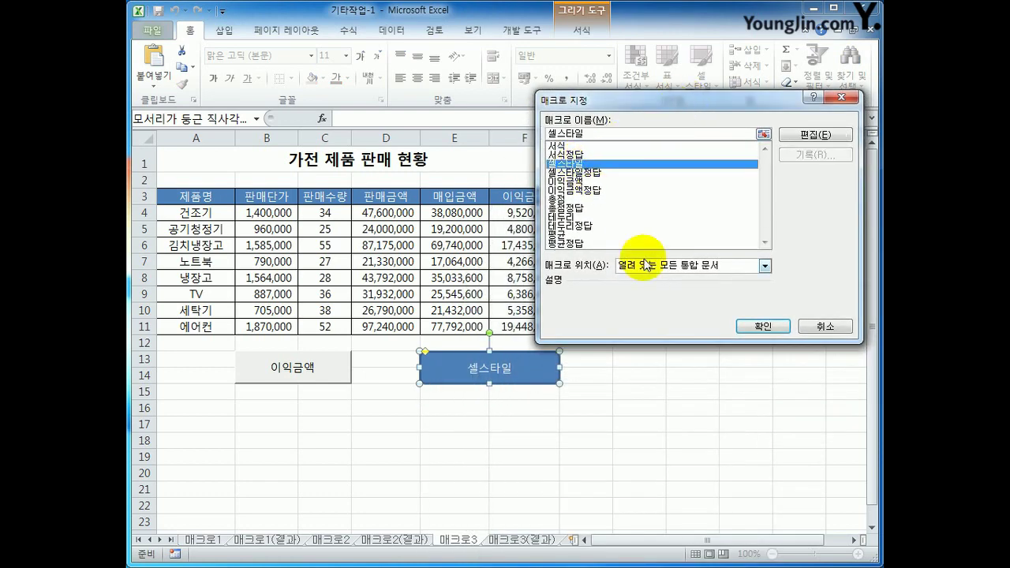
left_click(760, 326)
left_click(705, 409)
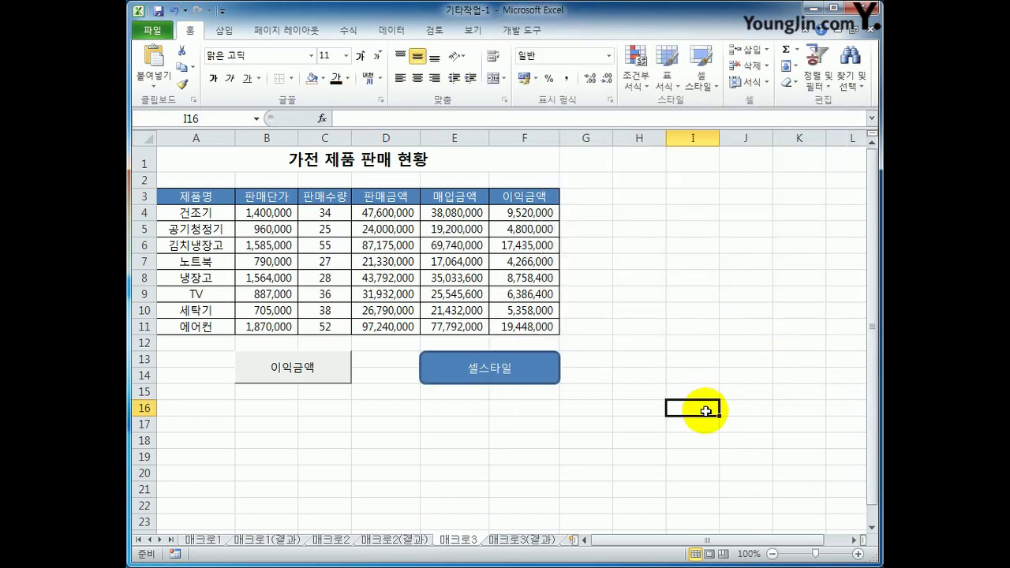
Clear the 이익금액 values in F4:F11 and remove the blue style from the header range A3:F3
left_click_drag(524, 213, 541, 330)
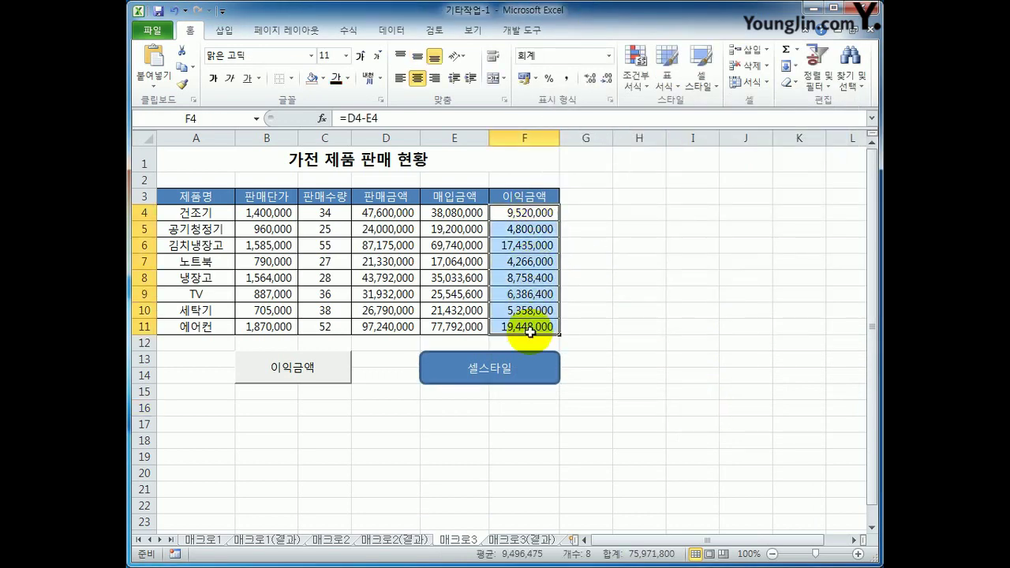
key("Delete")
left_click(580, 316)
left_click_drag(165, 197, 527, 197)
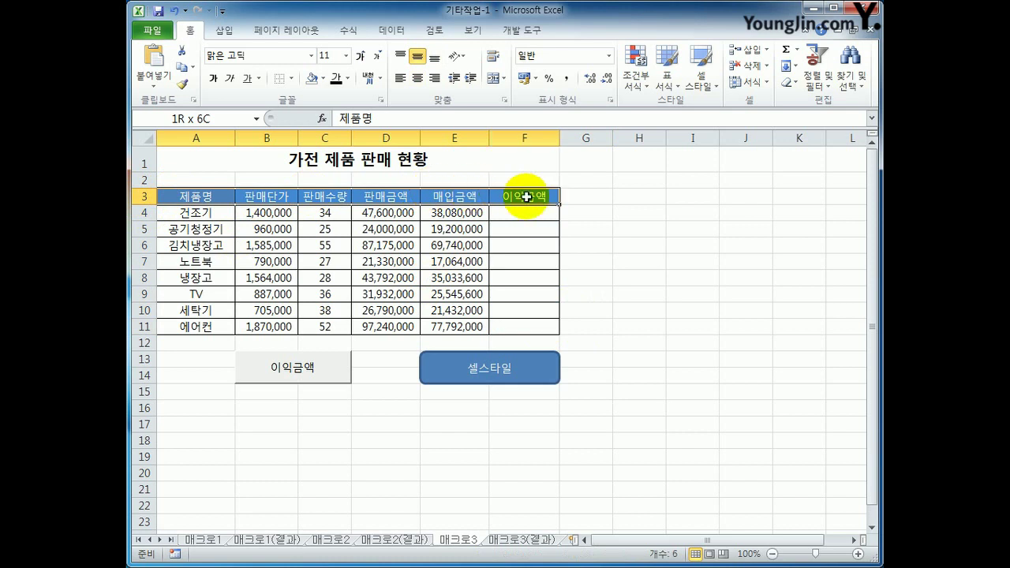
left_click(311, 78)
Test both macros by running 이익금액 from its button and 셀스타일 from the rounded rectangle
left_click(646, 387)
left_click(249, 371)
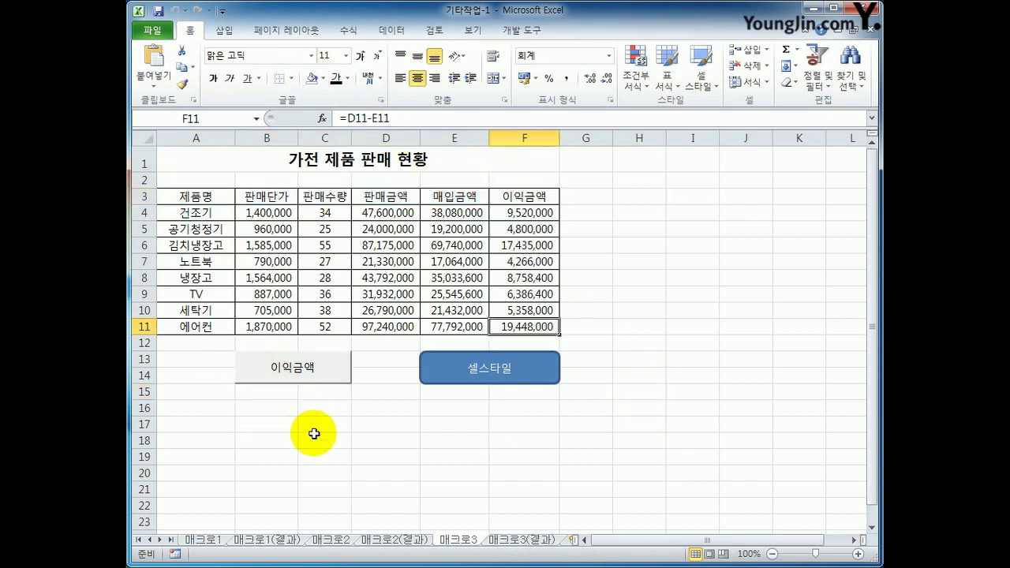
left_click(505, 394)
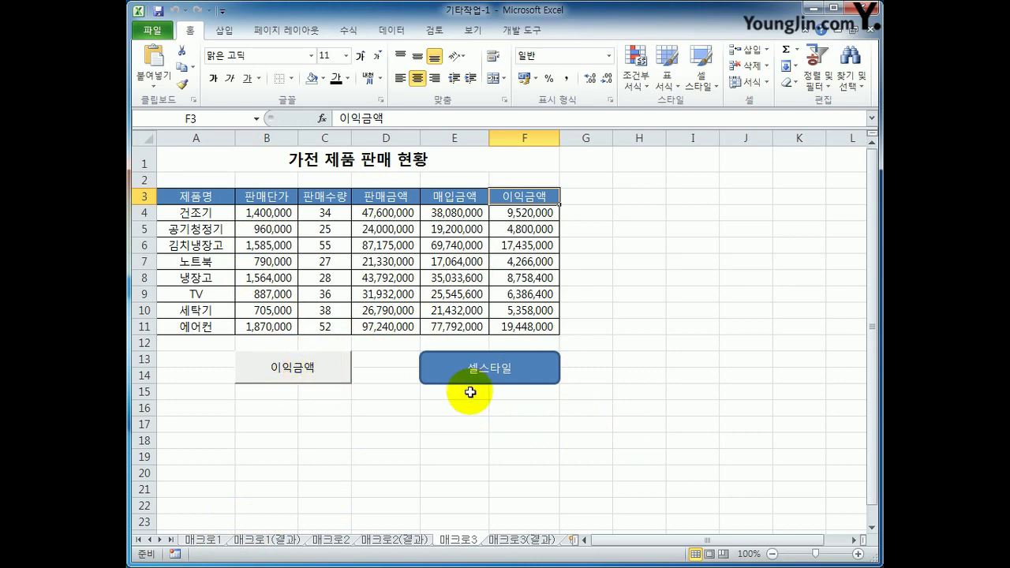
Compare the 평균 button and 서식 shape on the 매크로1 sheet with the button and shape on the 매크로3 sheet
left_click(203, 540)
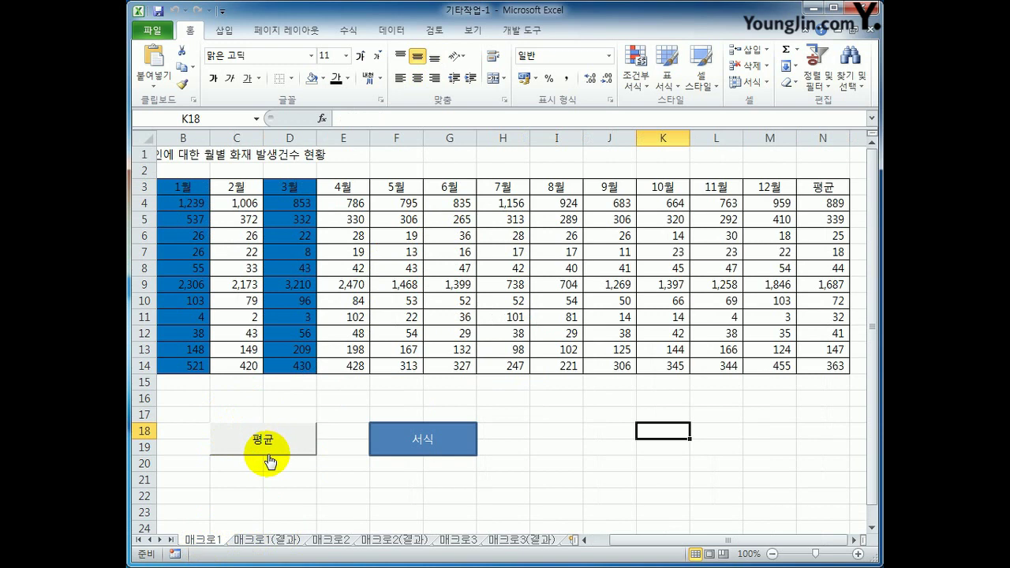
right_click(433, 449)
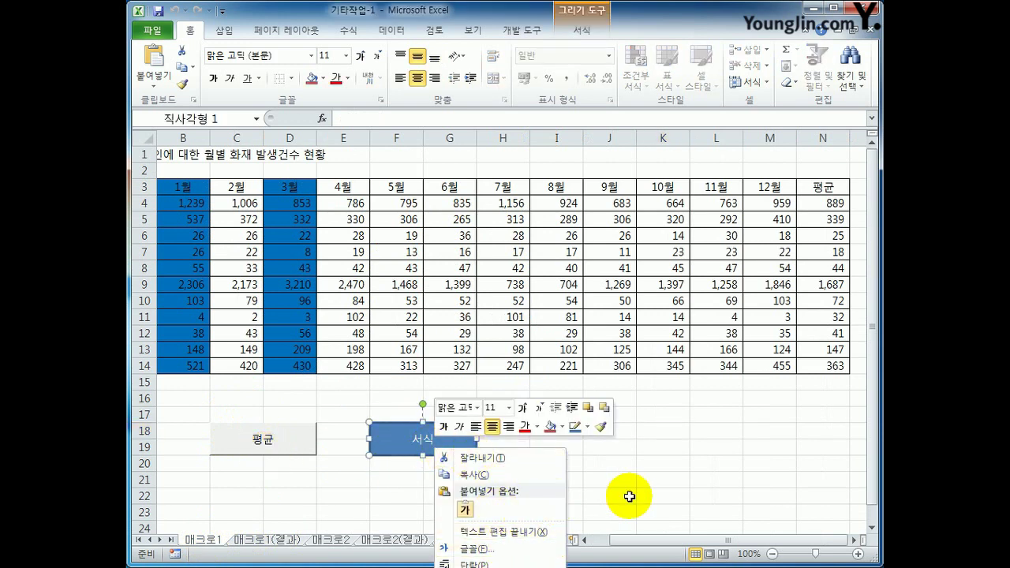
left_click(629, 491)
left_click(645, 478)
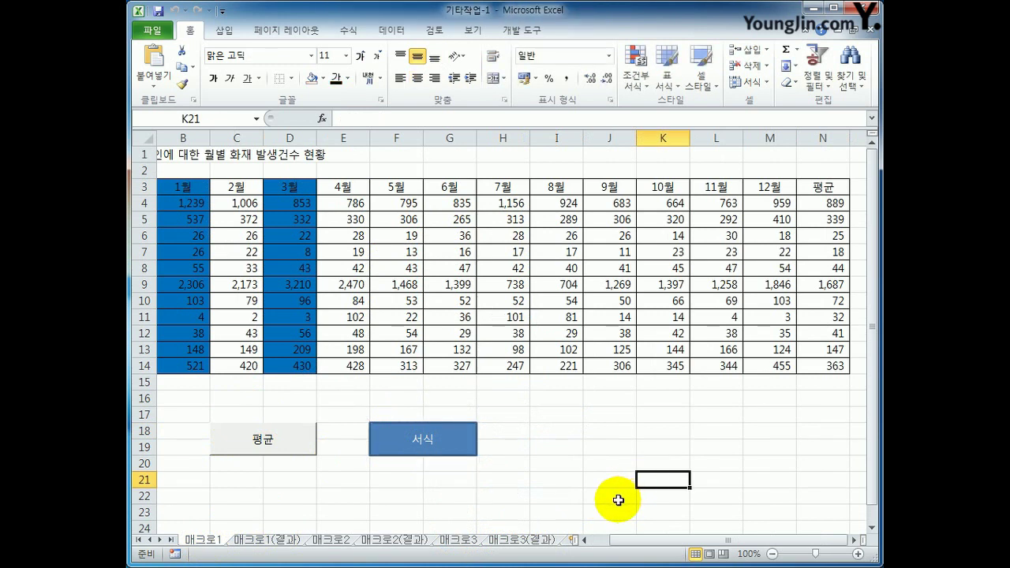
left_click(457, 539)
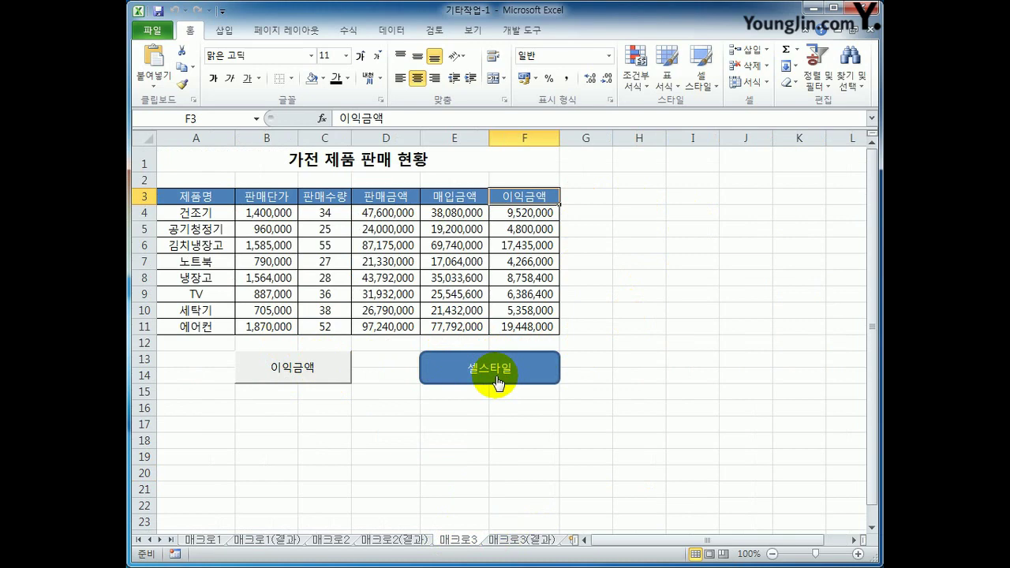
left_click(210, 541)
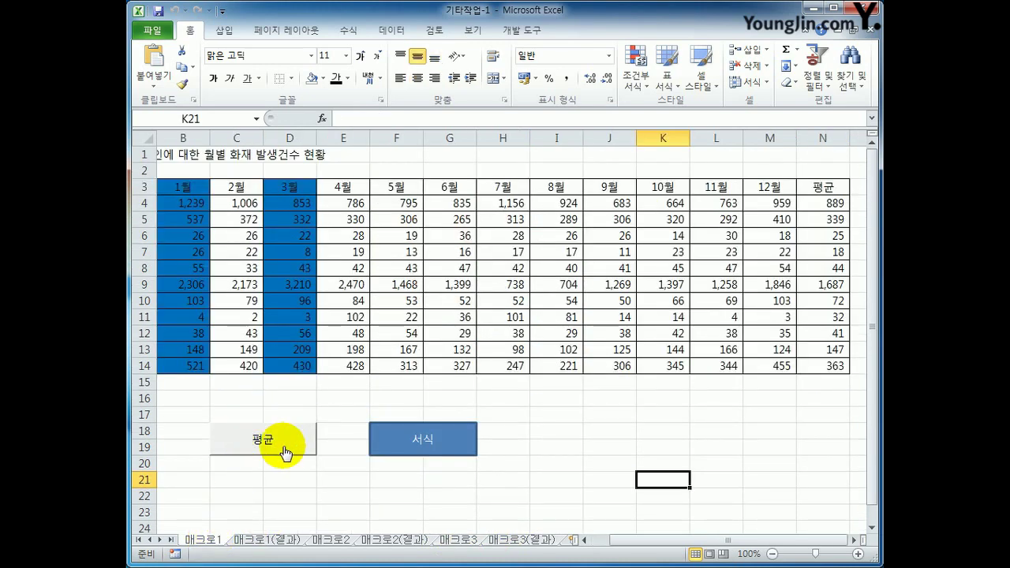